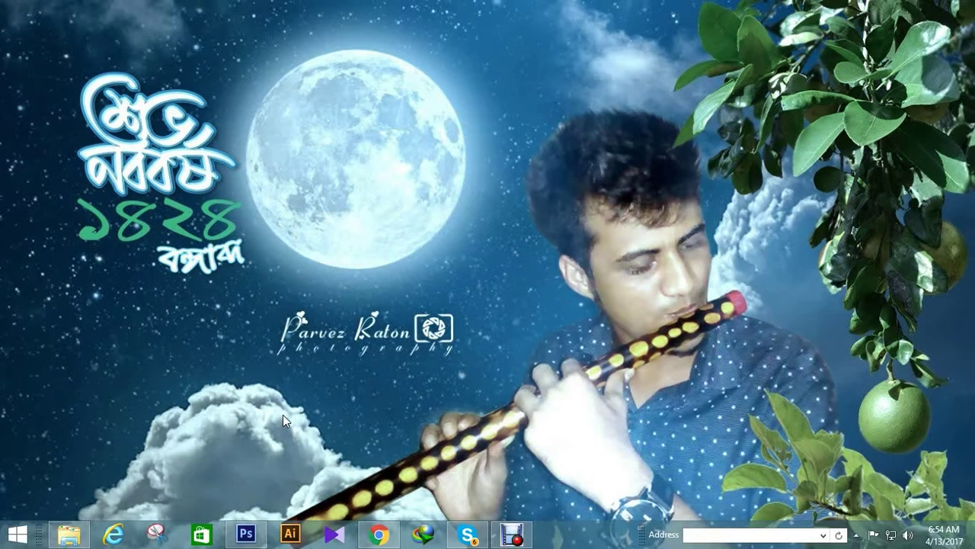
Bring Photoshop forward, switch to the Mooon Light Edit.psd document and select Layer 11
left_click(244, 535)
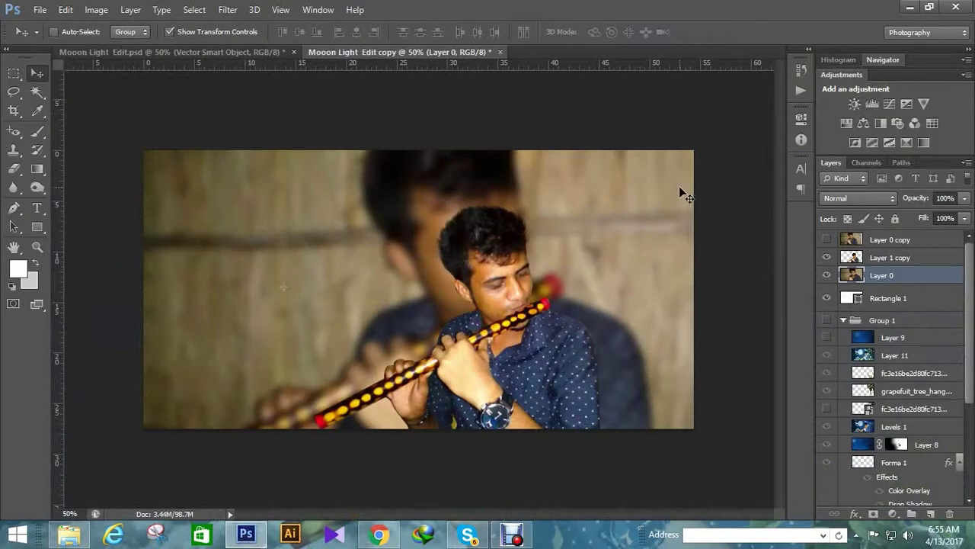
left_click(223, 51)
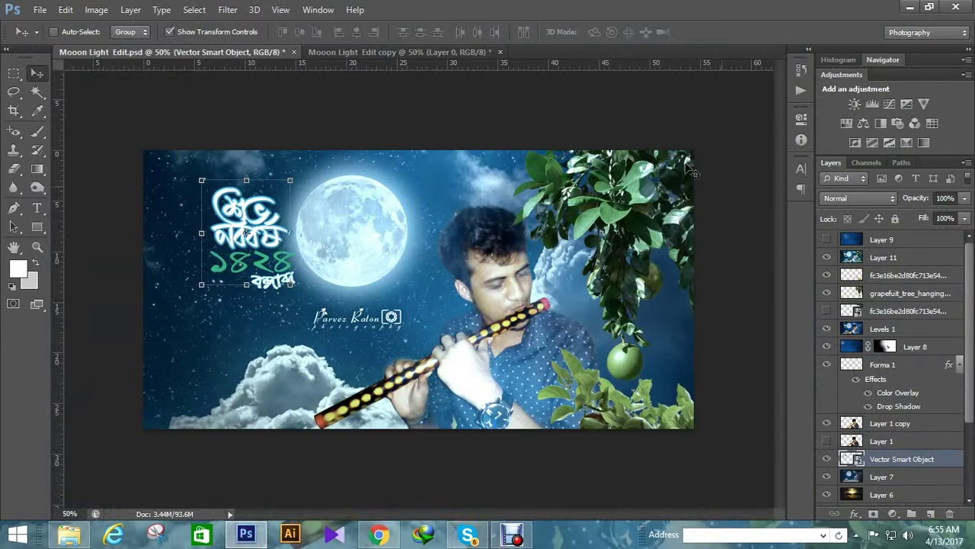
right_click(471, 177)
left_click(496, 187)
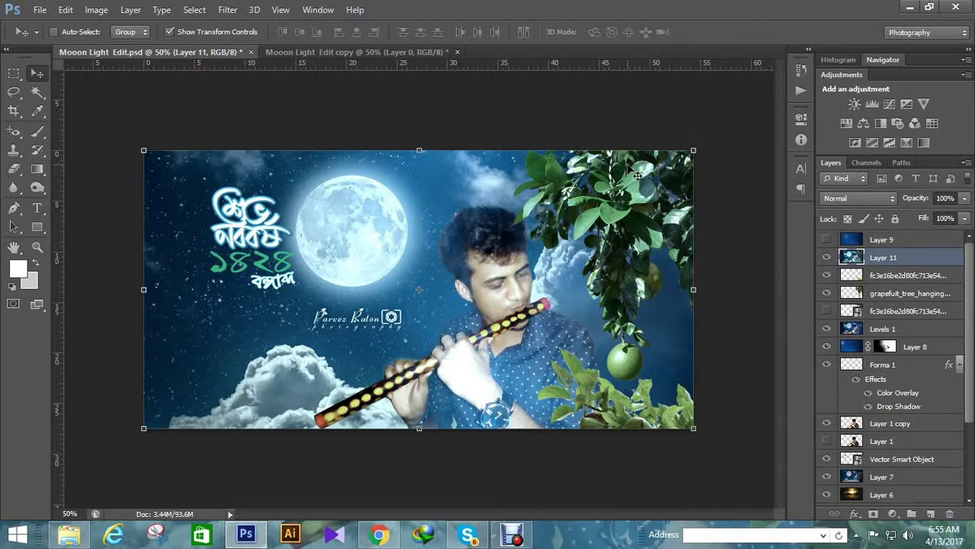
scroll(899, 320, "down", 3)
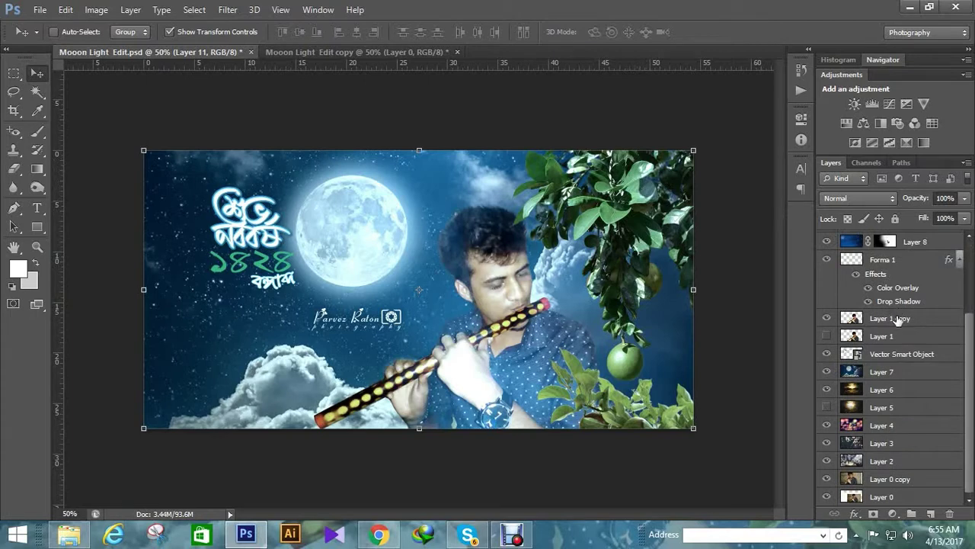
scroll(888, 461, "up", 1)
scroll(888, 461, "up", 2)
scroll(890, 458, "up", 3)
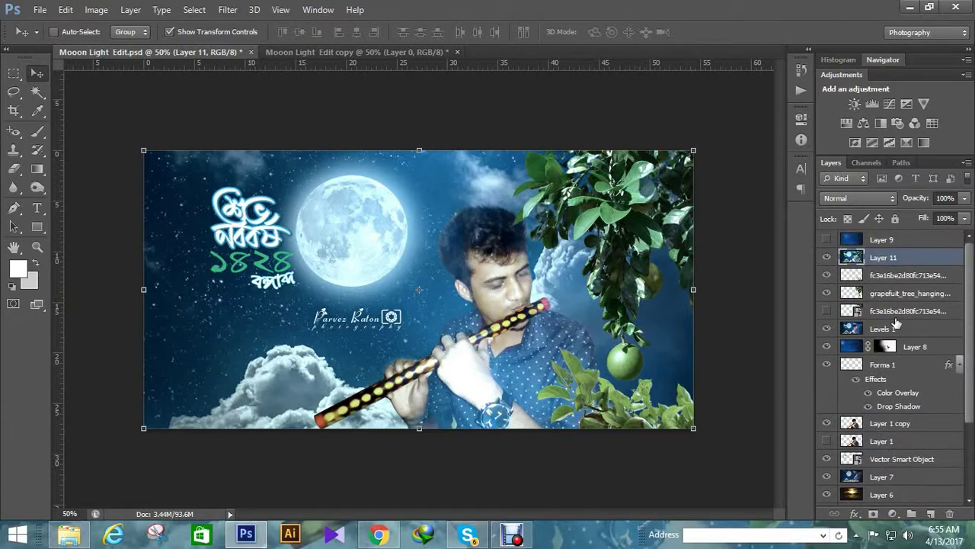
scroll(896, 324, "down", 2)
scroll(896, 324, "down", 2)
scroll(896, 324, "down", 2)
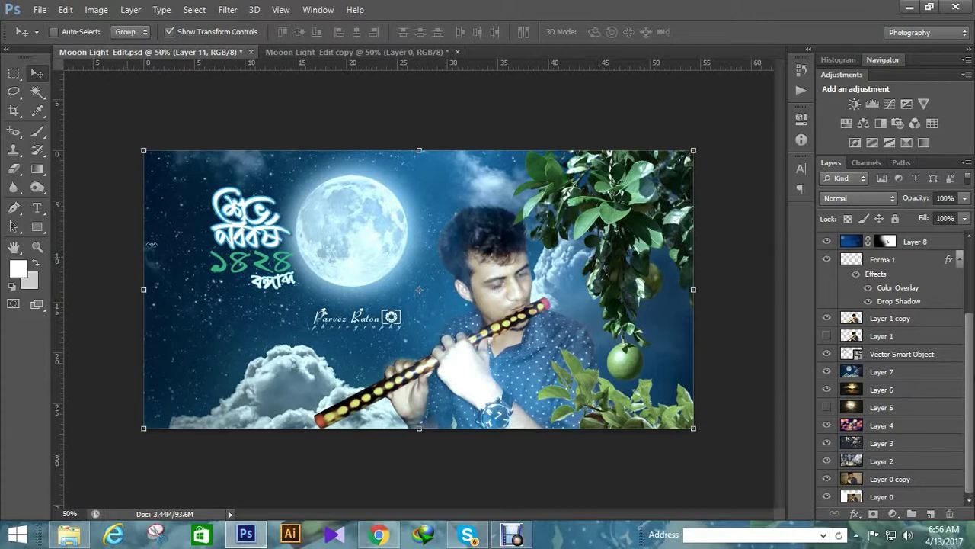
Pick Layer 11, Levels 1 and the Vector Smart Object from the canvas, ending on Levels 1
right_click(238, 242)
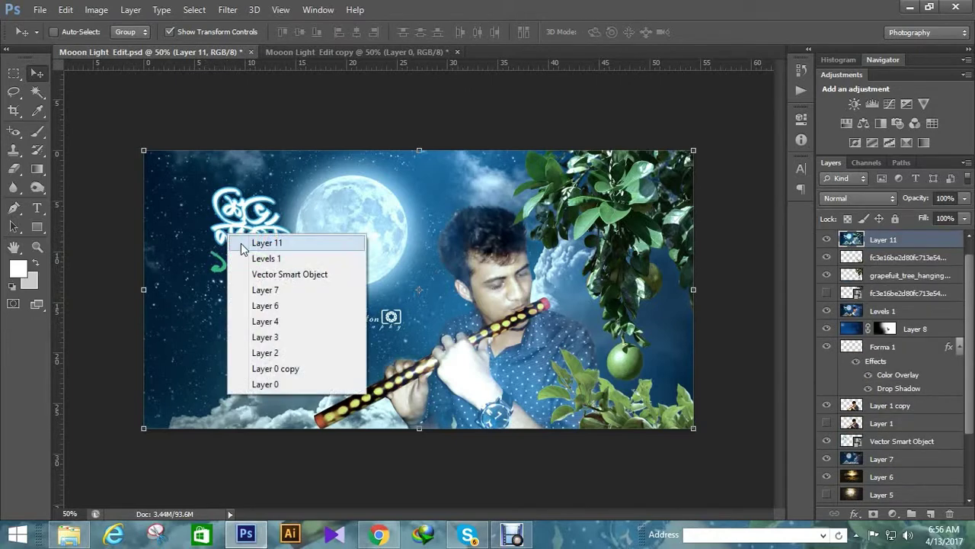
left_click(244, 245)
right_click(240, 205)
left_click(278, 220)
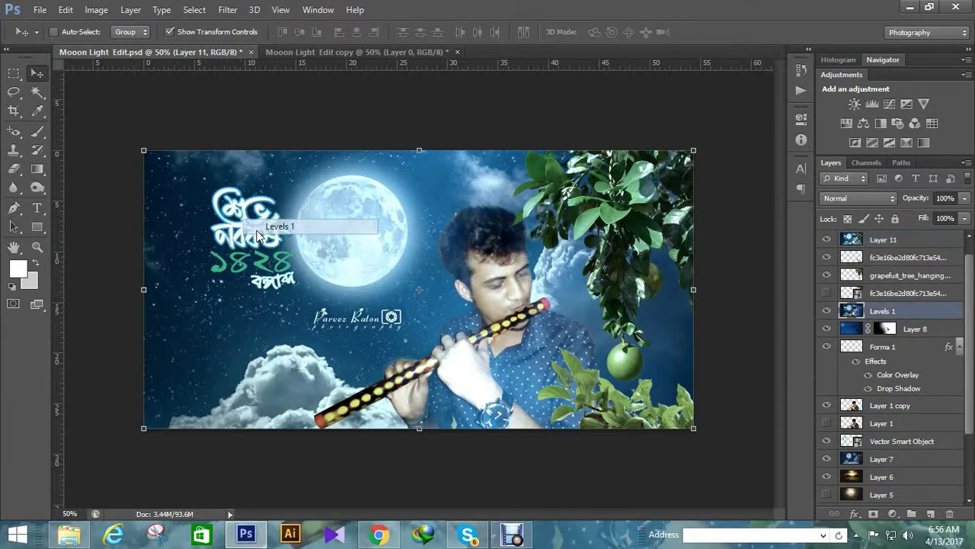
right_click(245, 227)
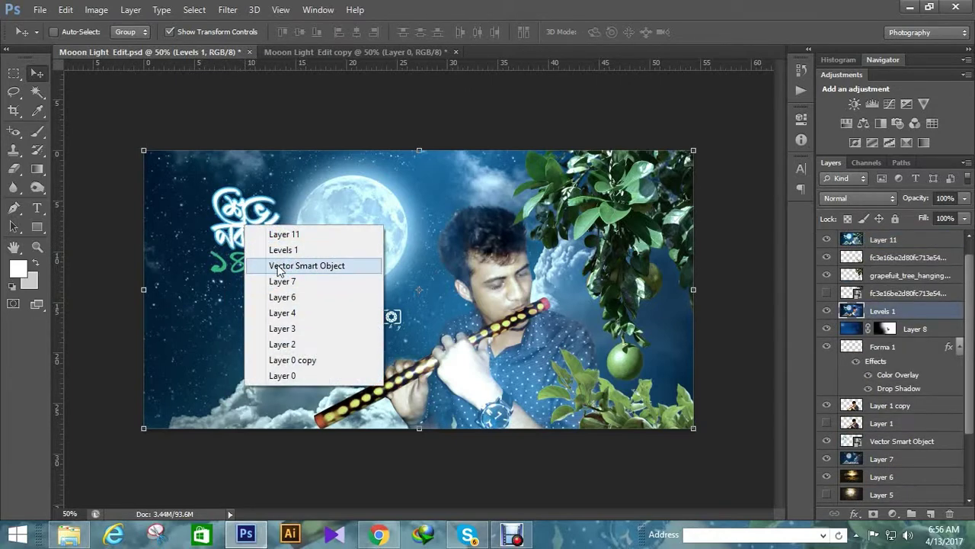
left_click(276, 266)
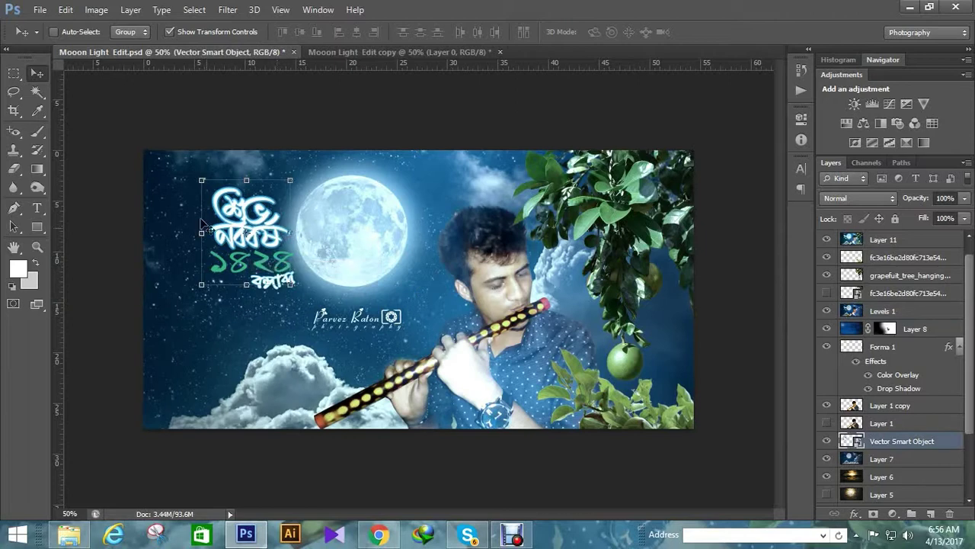
right_click(330, 289)
left_click(340, 308)
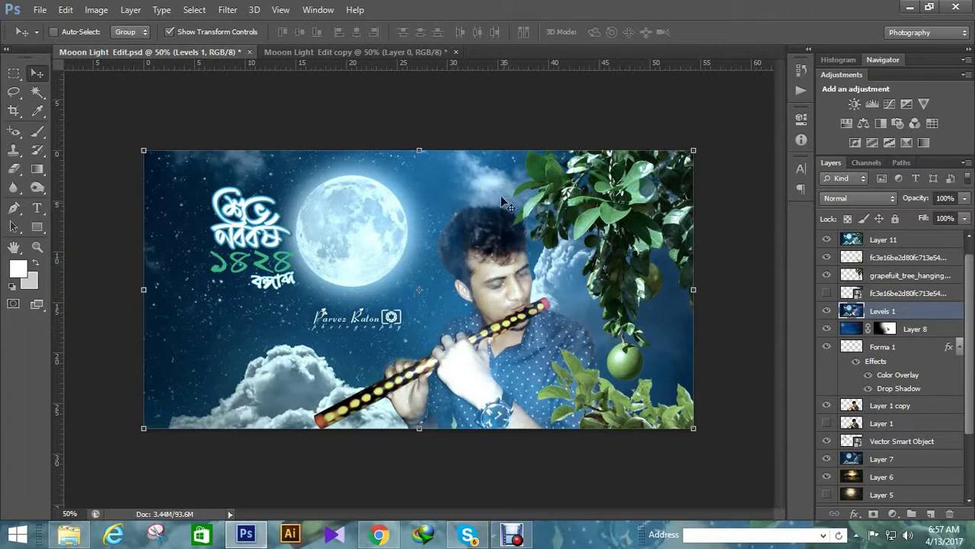
scroll(937, 411, "down", 3)
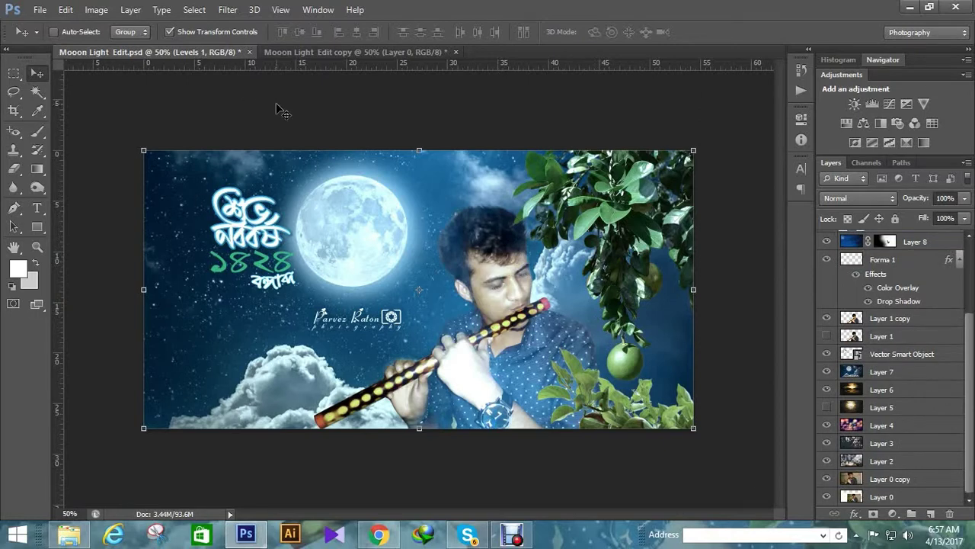
Switch to the Mooon Light Edit copy document and select Layer 1 copy
left_click(300, 49)
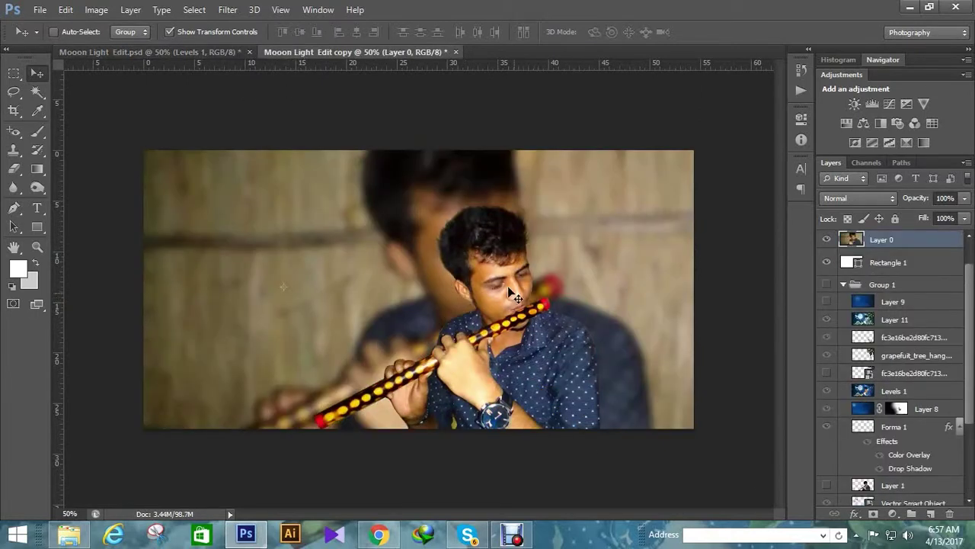
right_click(484, 251)
left_click(499, 259)
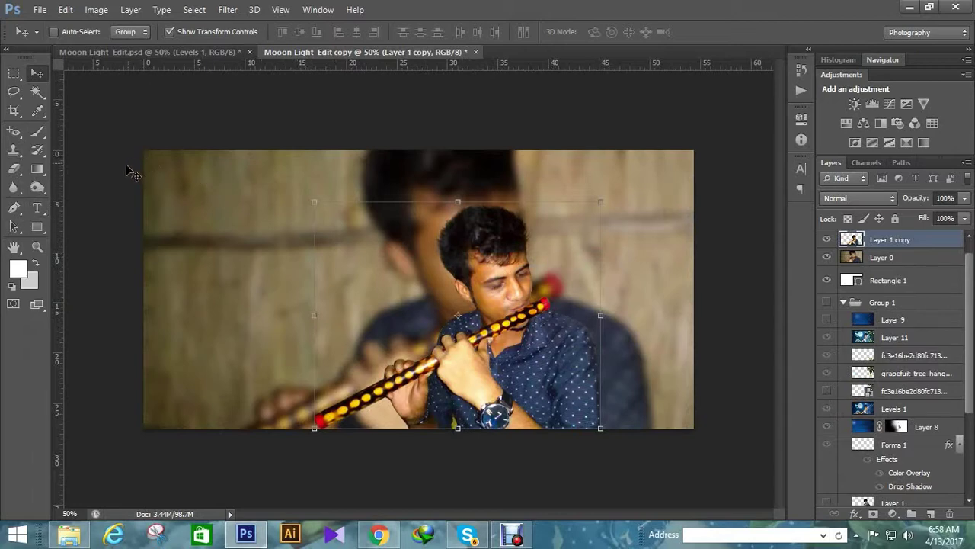
Crop the flute-player image to the canvas bounds with the Crop tool
left_click(14, 110)
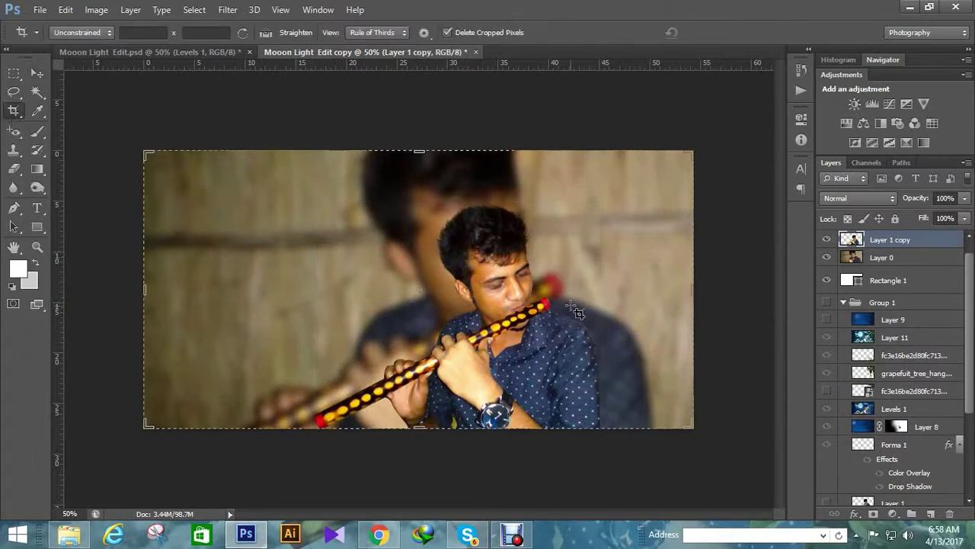
left_click(692, 153)
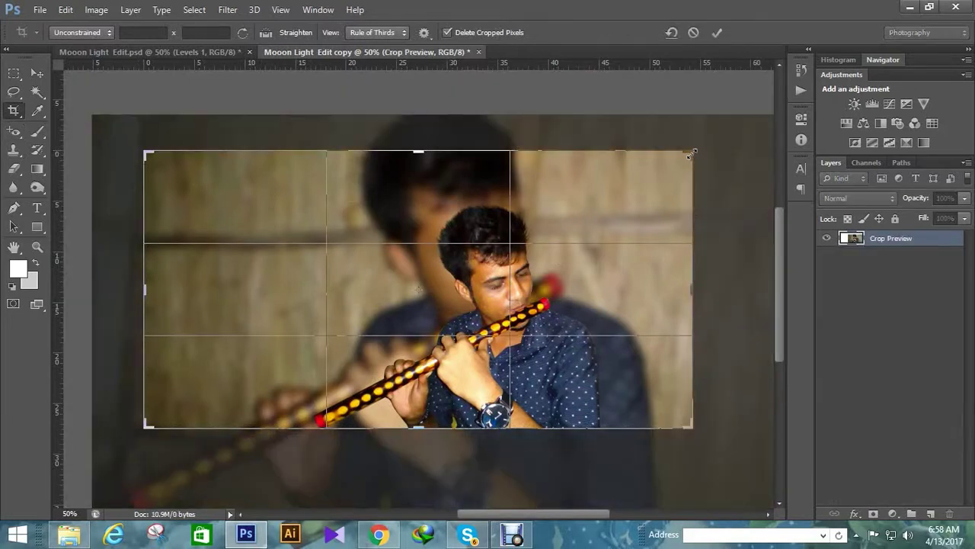
left_click(718, 33)
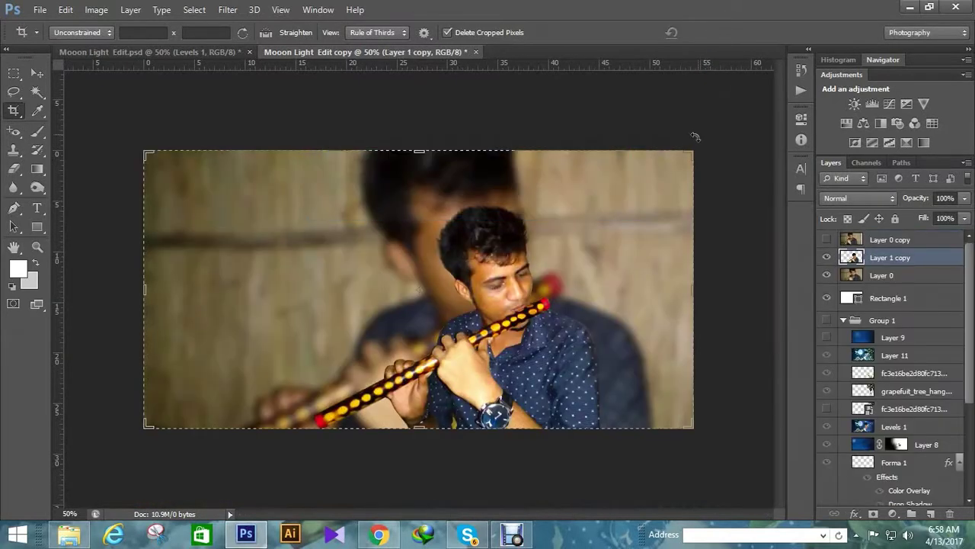
left_click(36, 73)
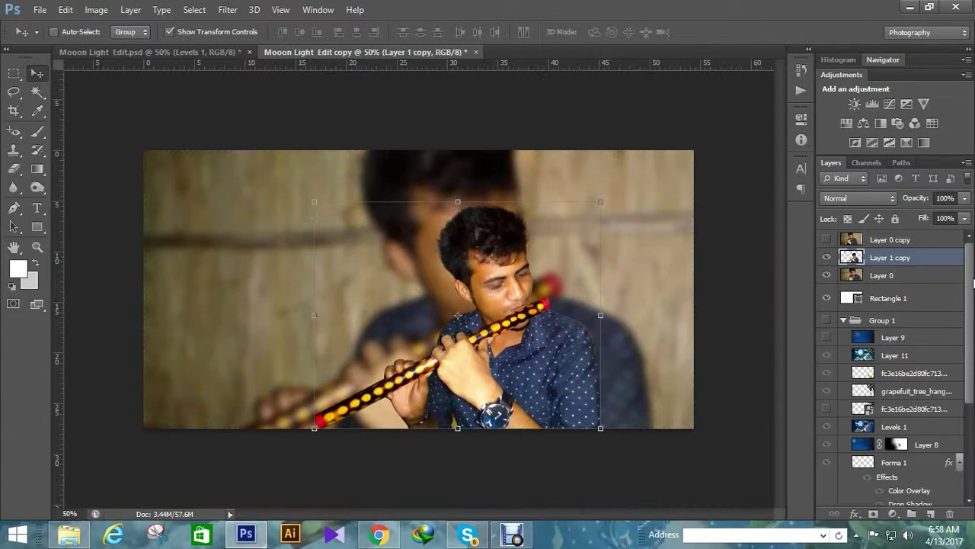
Collapse Group 1 and select the blurred background Layer 0
left_click(842, 324)
left_click(842, 324)
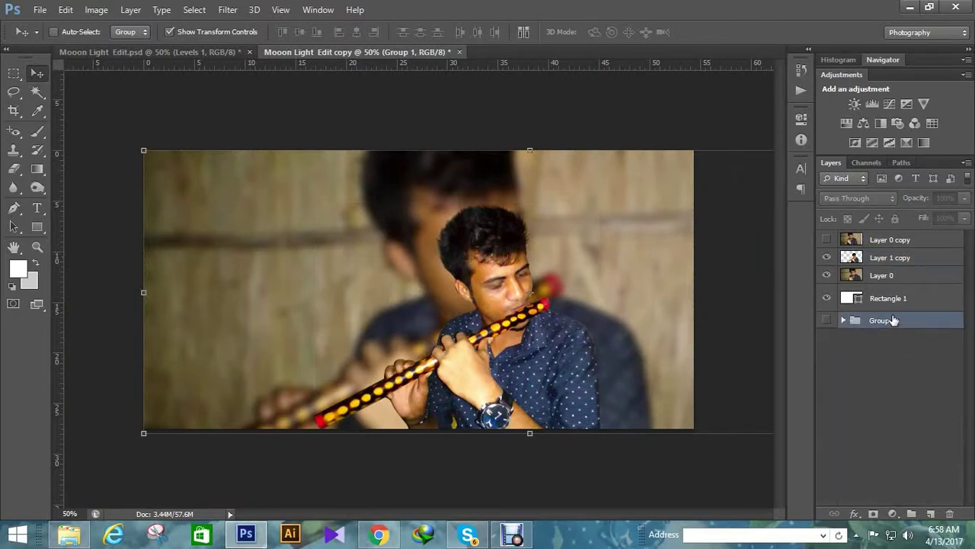
left_click(896, 278)
left_click(892, 242)
left_click(897, 277)
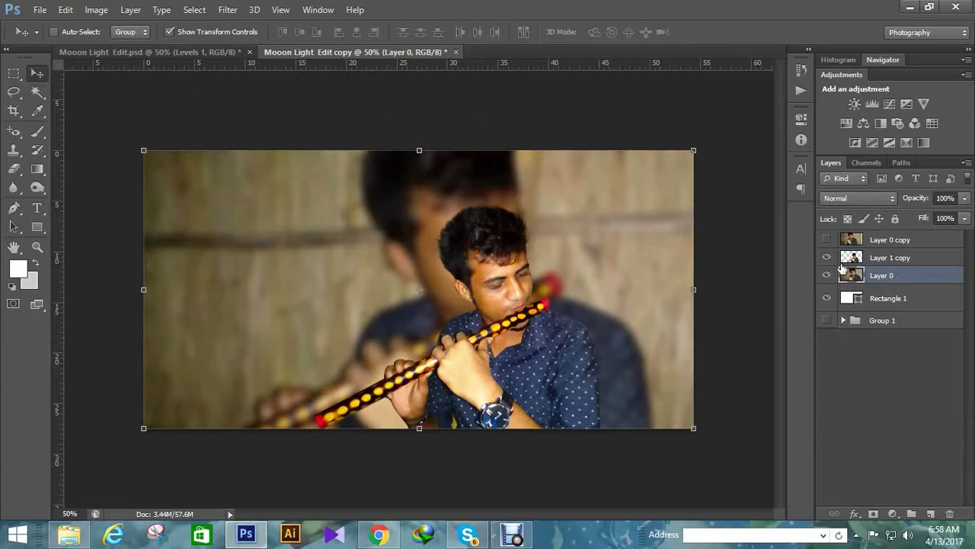
Hide the sharp Layer 1 copy, briefly checking the composite before returning to the copy
left_click(829, 259)
left_click(829, 259)
left_click(829, 259)
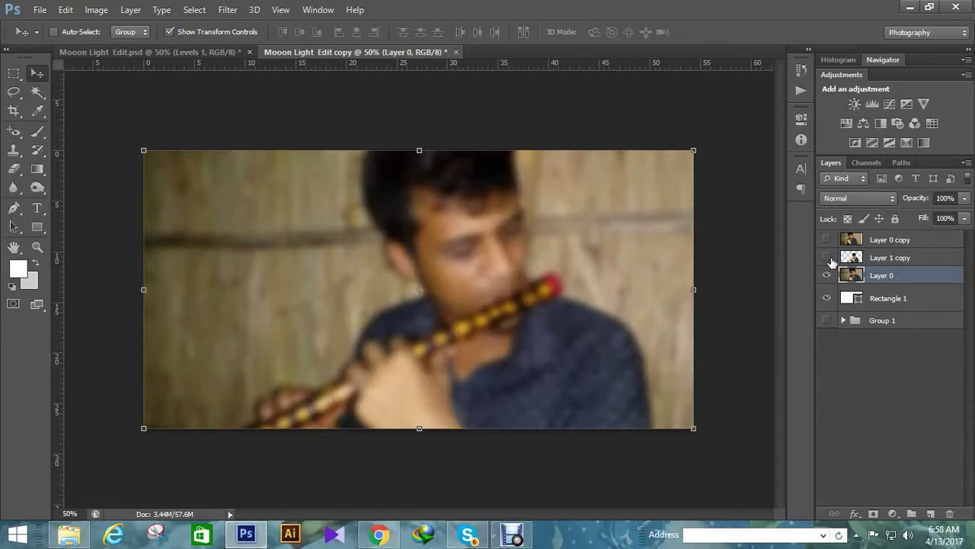
left_click(829, 259)
left_click(829, 259)
left_click(140, 51)
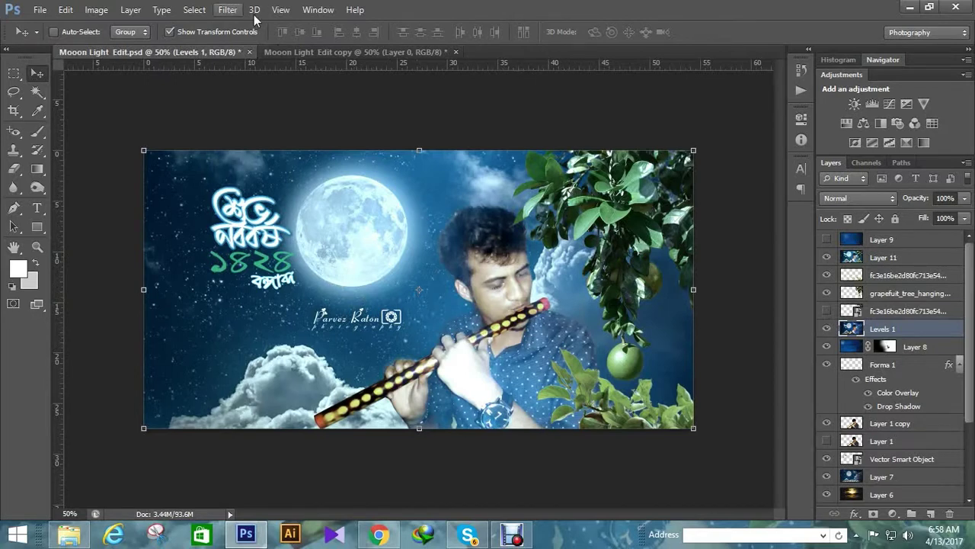
left_click(358, 52)
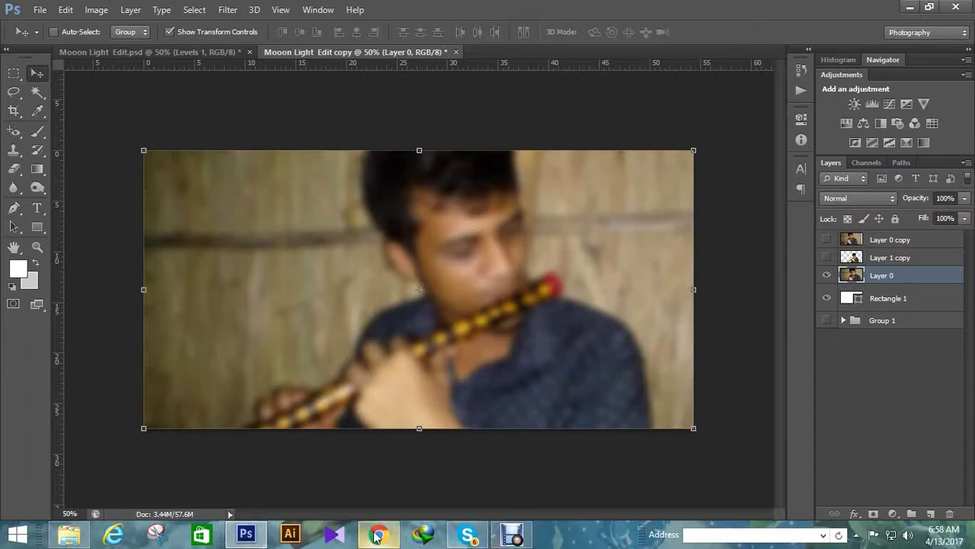
mouse_move(379, 535)
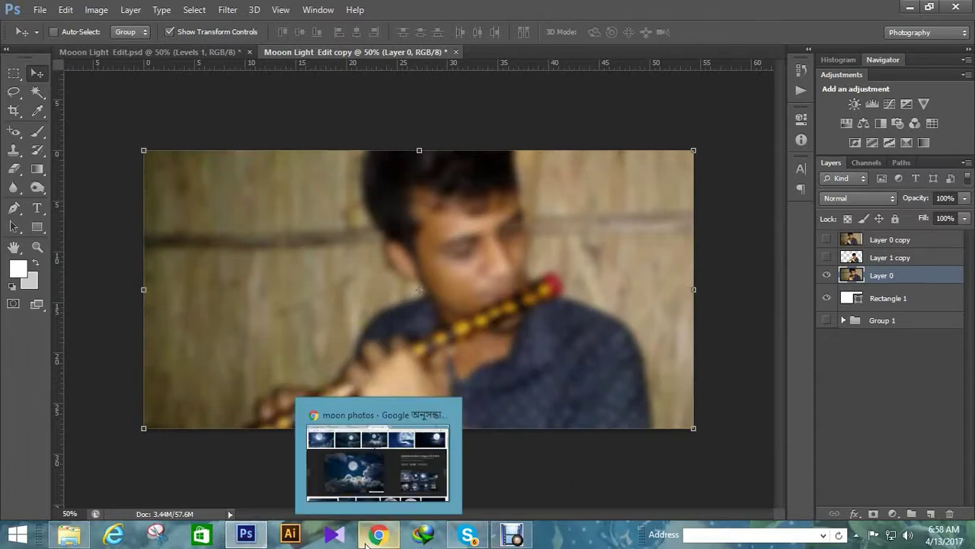
Search Google for 'moon photo' in a new Chrome tab
left_click(381, 537)
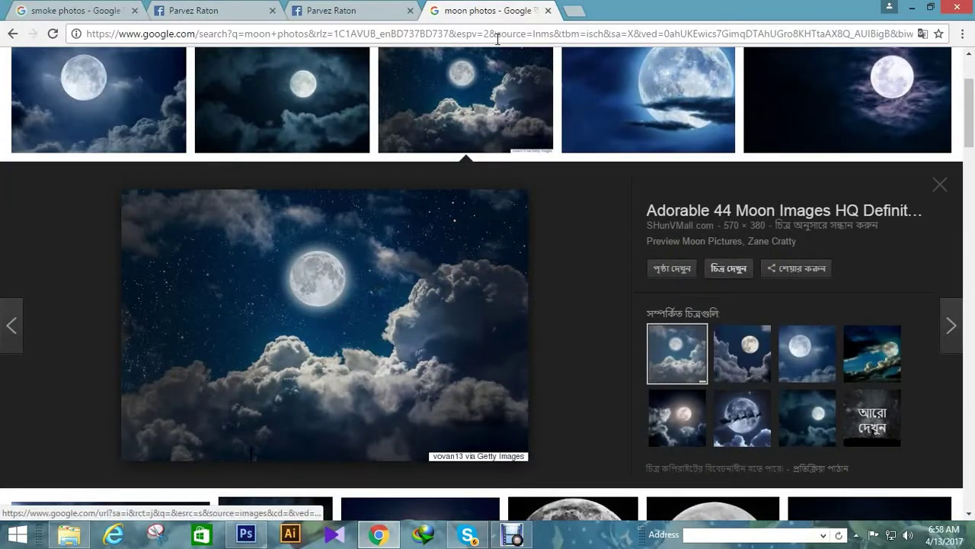
left_click(573, 11)
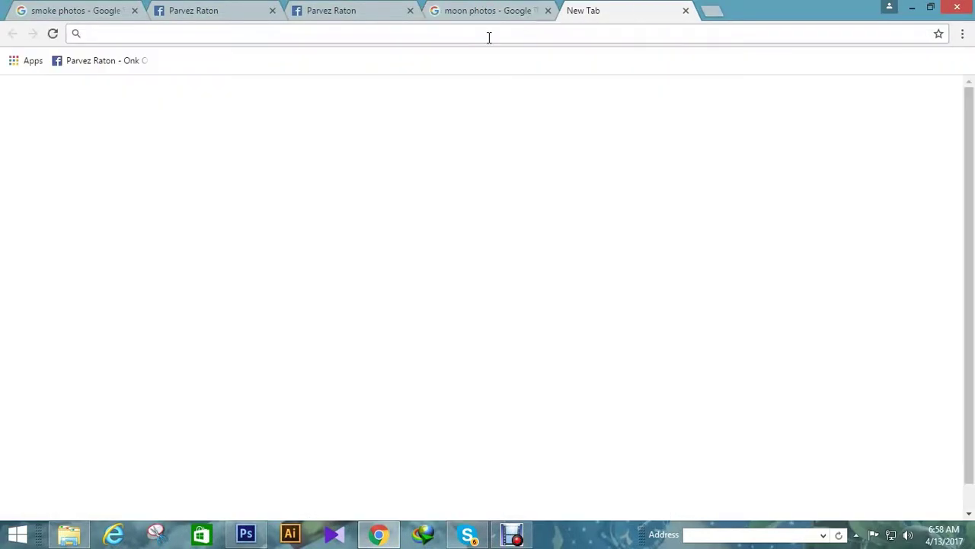
type("mo")
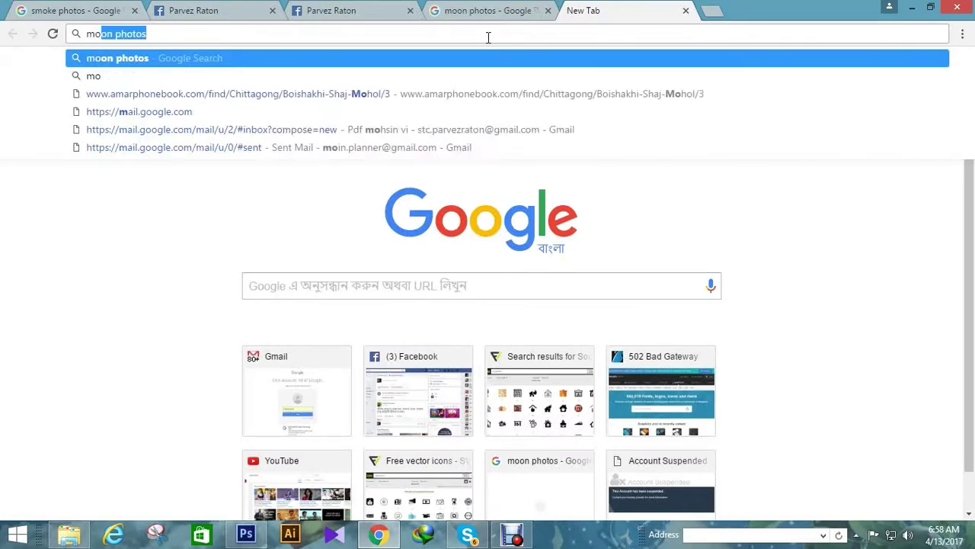
type("o")
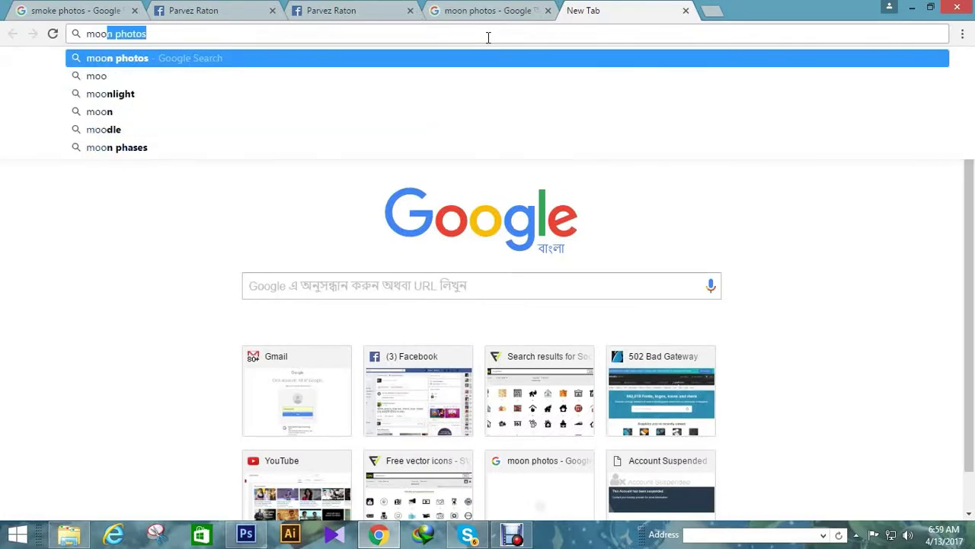
type("n ph")
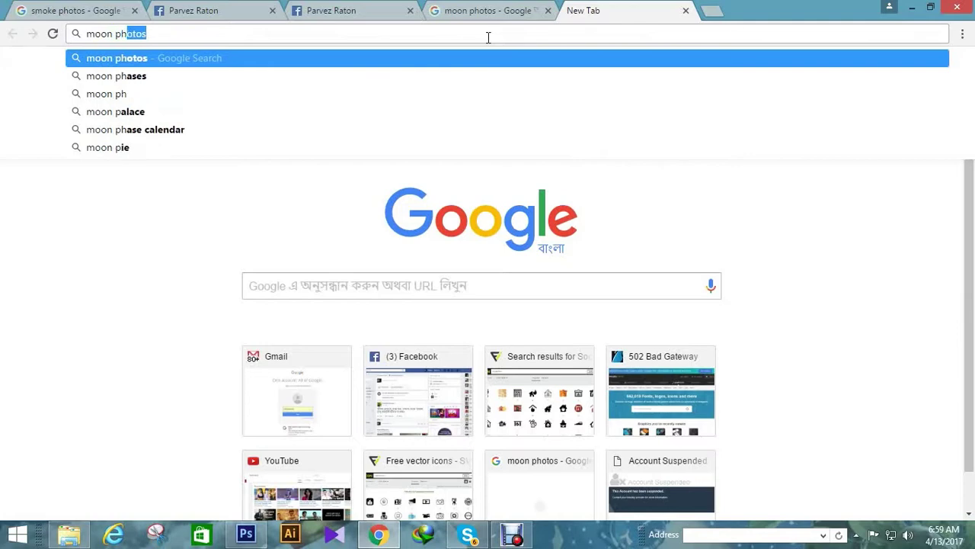
type("otos")
key("Return")
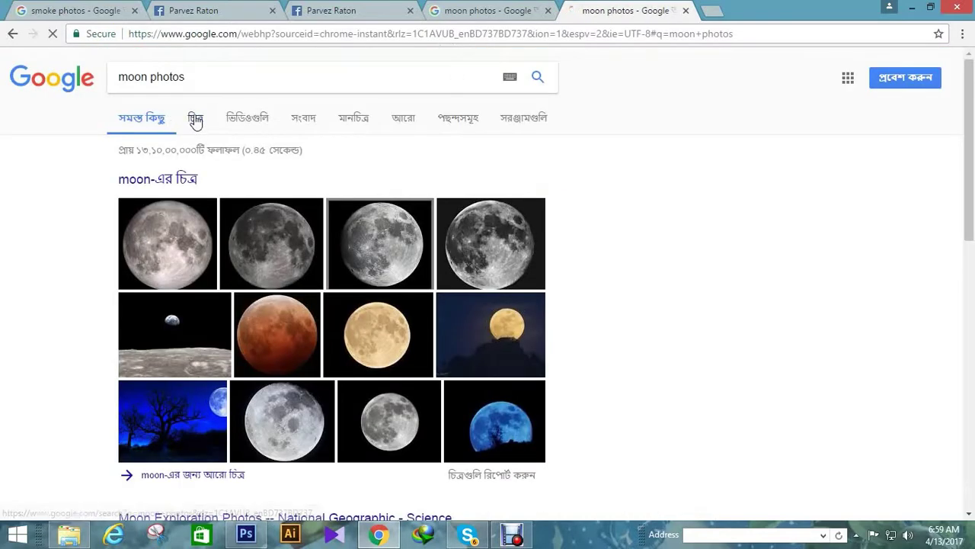
Browse the moon image results, previewing the bare-tree moon and full moon over clouds
left_click(195, 118)
scroll(527, 288, "down", 2)
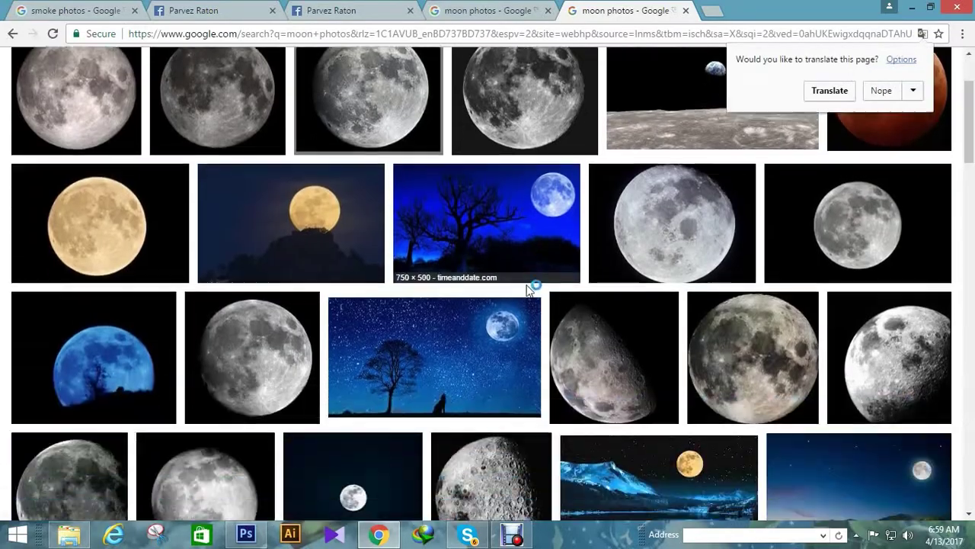
scroll(527, 288, "down", 2)
scroll(527, 288, "down", 3)
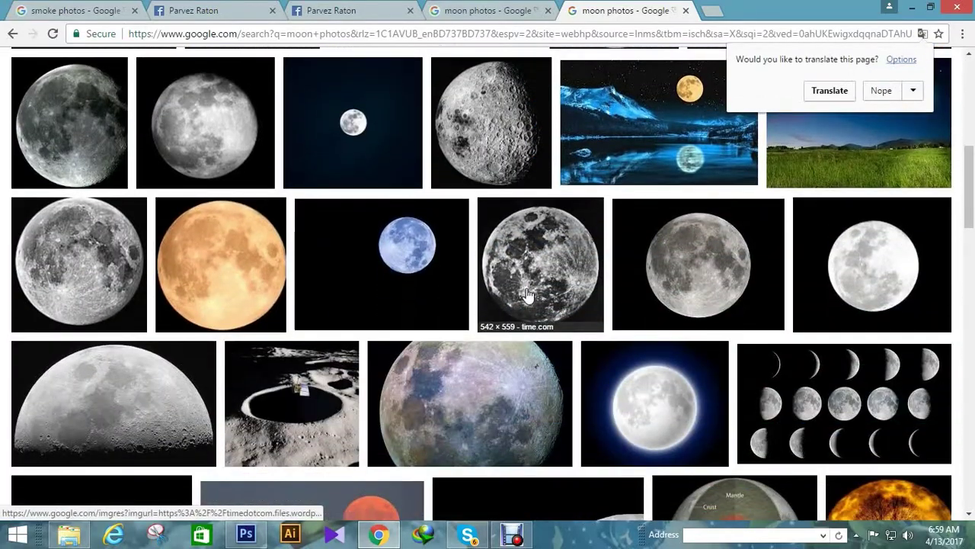
scroll(527, 294, "up", 5)
left_click(531, 327)
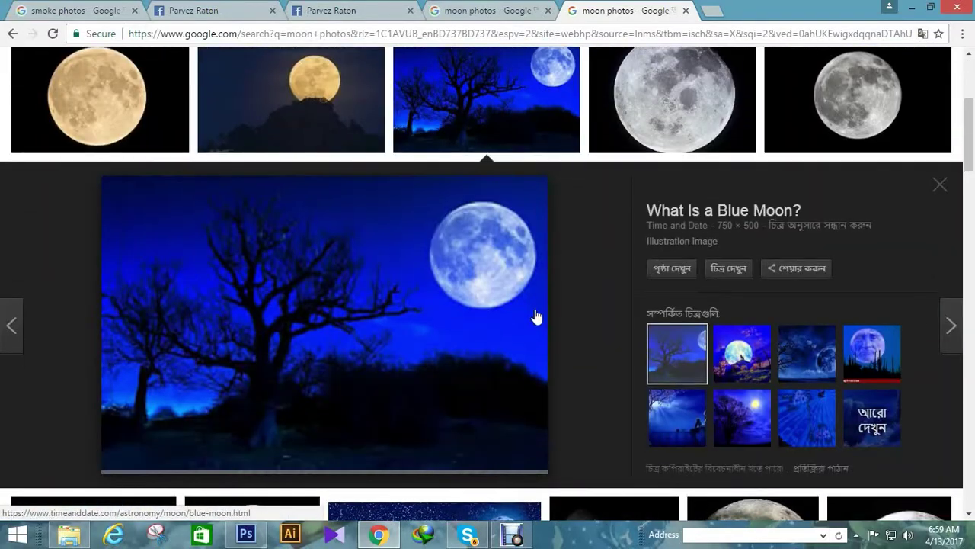
scroll(535, 317, "down", 4)
scroll(536, 316, "down", 4)
scroll(536, 316, "down", 5)
scroll(535, 316, "up", 3)
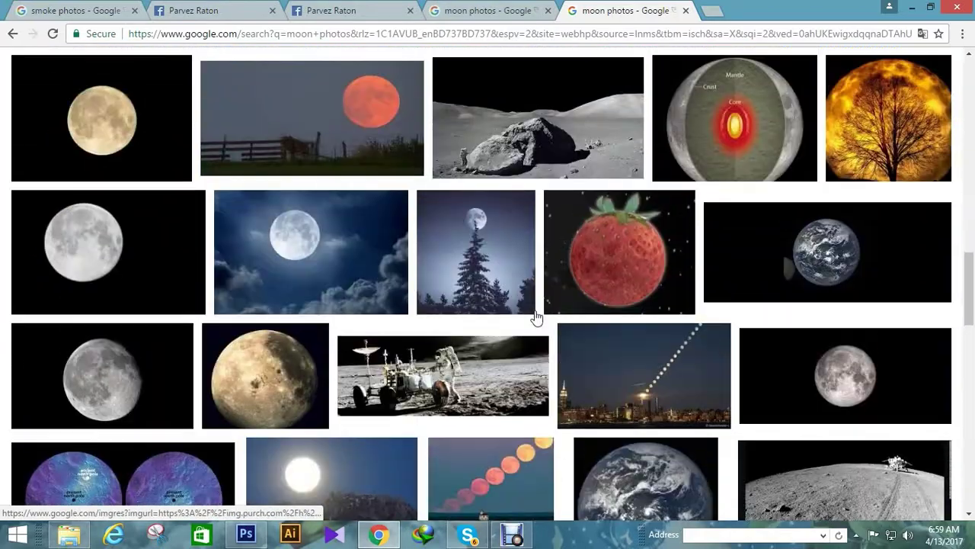
left_click(328, 215)
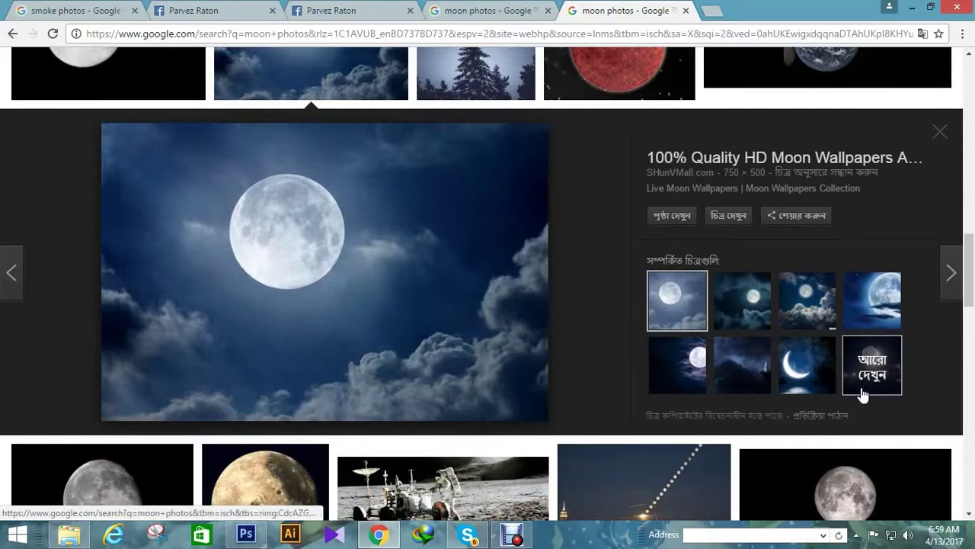
Browse similar images and preview the starry moon-over-clouds photo
left_click(873, 377)
scroll(577, 402, "down", 2)
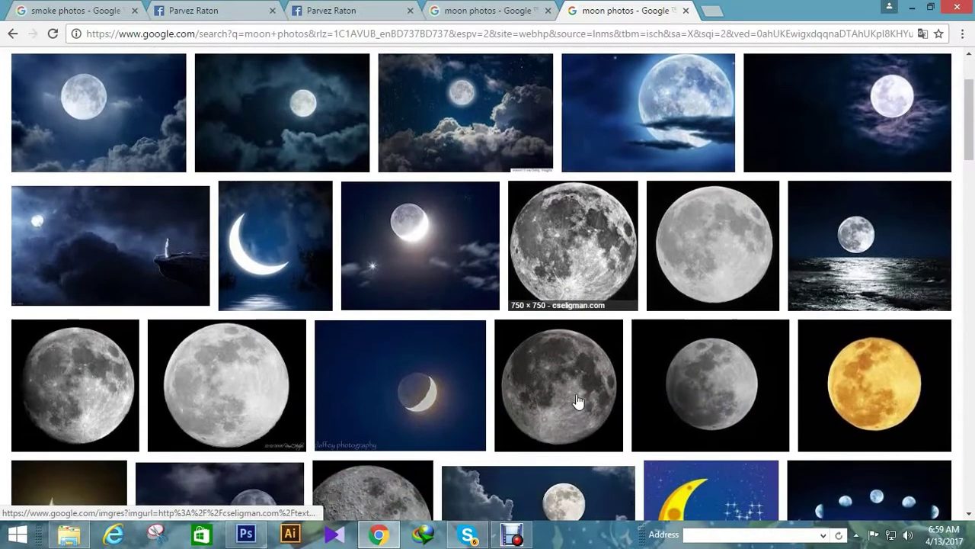
scroll(578, 402, "down", 1)
scroll(412, 374, "up", 2)
scroll(246, 349, "down", 4)
scroll(246, 346, "down", 1)
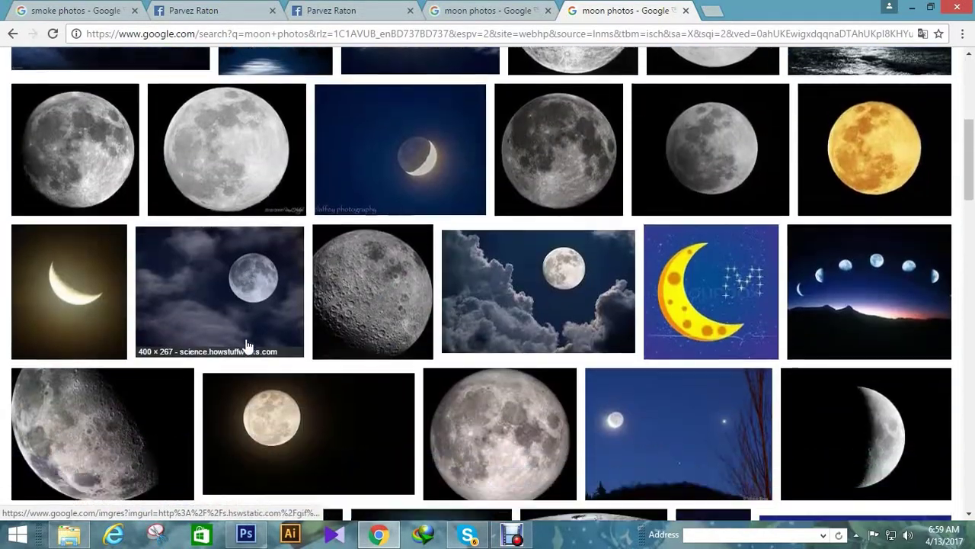
scroll(247, 345, "down", 3)
scroll(246, 345, "up", 1)
scroll(246, 345, "down", 3)
scroll(246, 345, "up", 1)
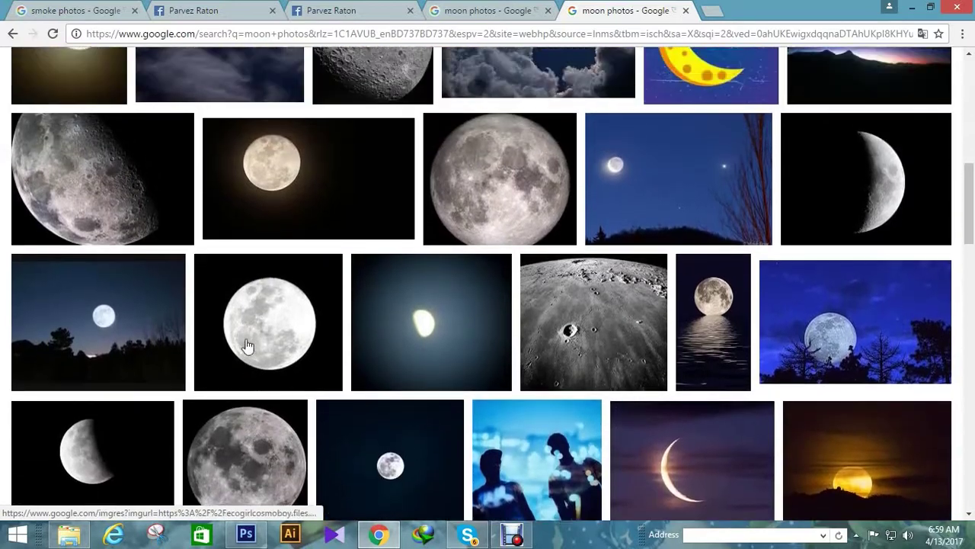
scroll(247, 345, "up", 3)
scroll(246, 345, "up", 2)
scroll(246, 345, "up", 2)
scroll(246, 345, "up", 1)
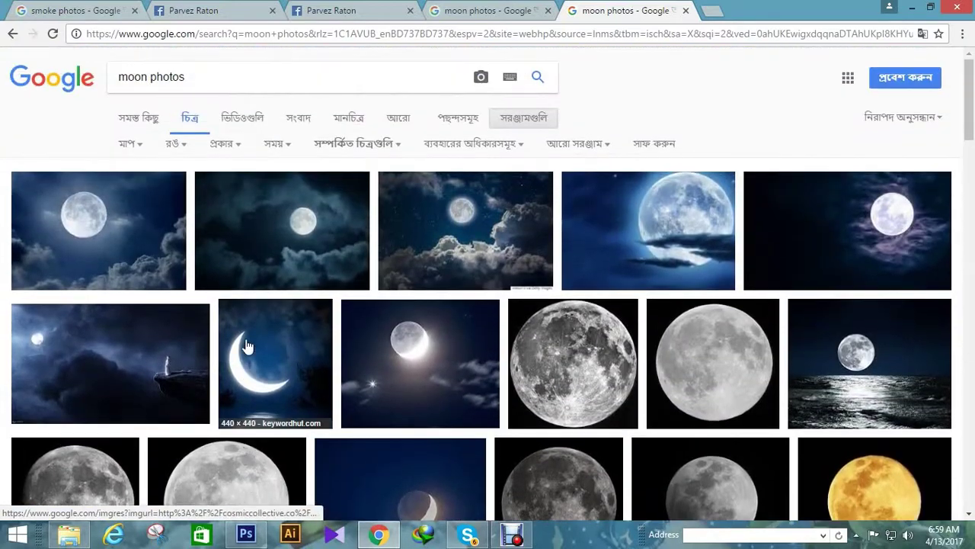
left_click(501, 227)
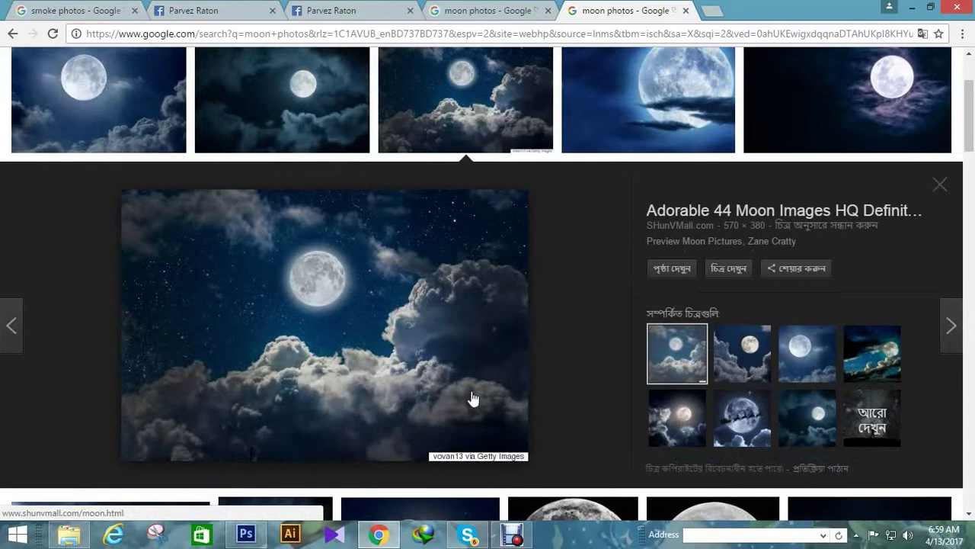
Copy the starry moon-over-clouds image to the clipboard
right_click(375, 223)
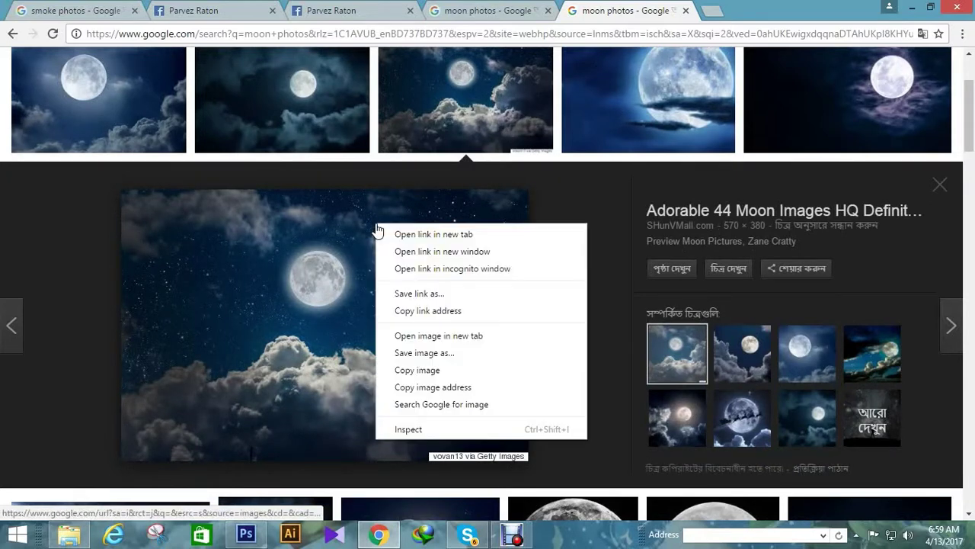
left_click(419, 371)
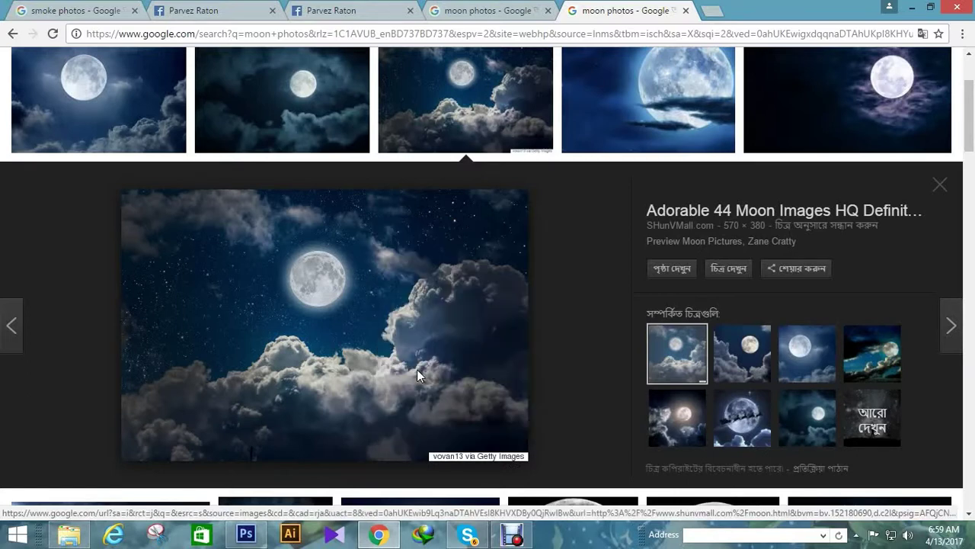
right_click(384, 266)
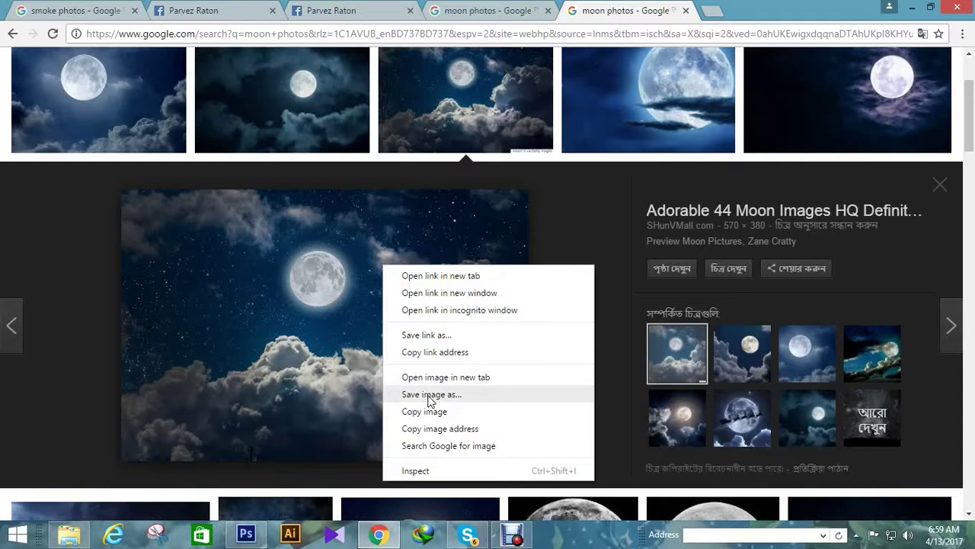
right_click(345, 206)
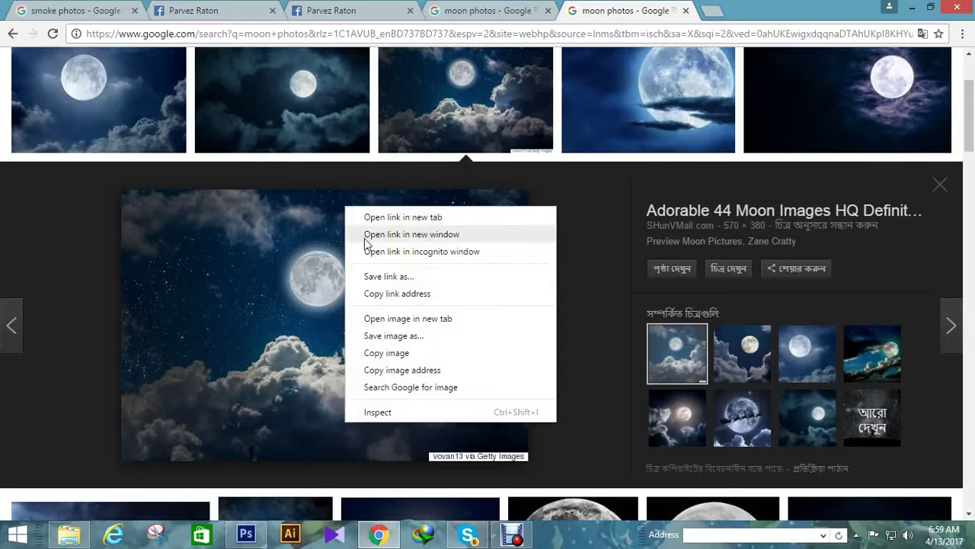
left_click(404, 353)
Paste the copied moon image into the copy document as Layer 12 with transform controls shown
left_click(251, 536)
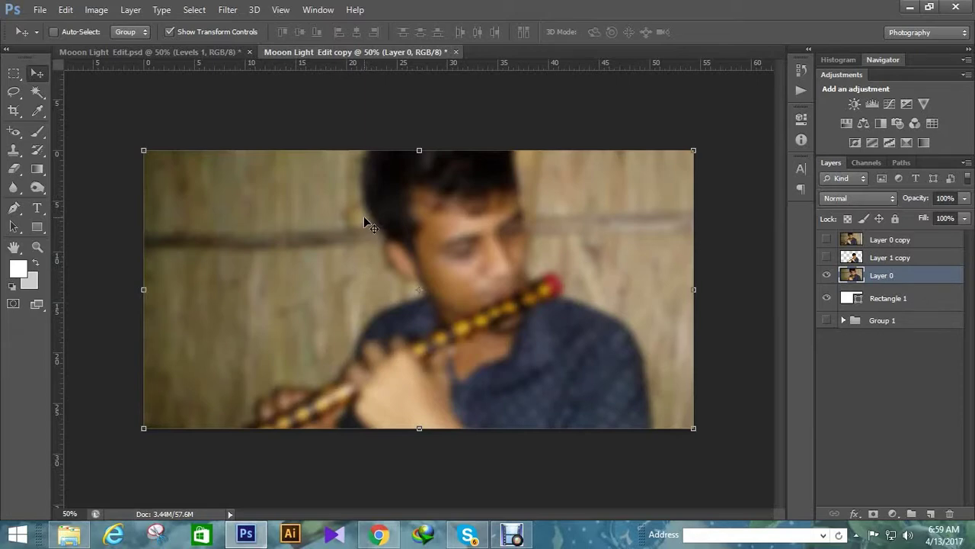
left_click(65, 9)
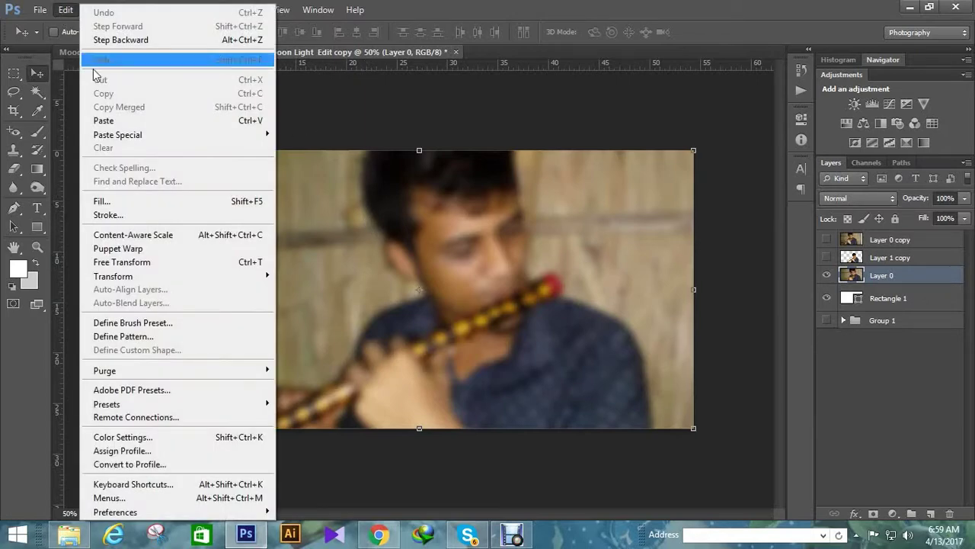
left_click(104, 120)
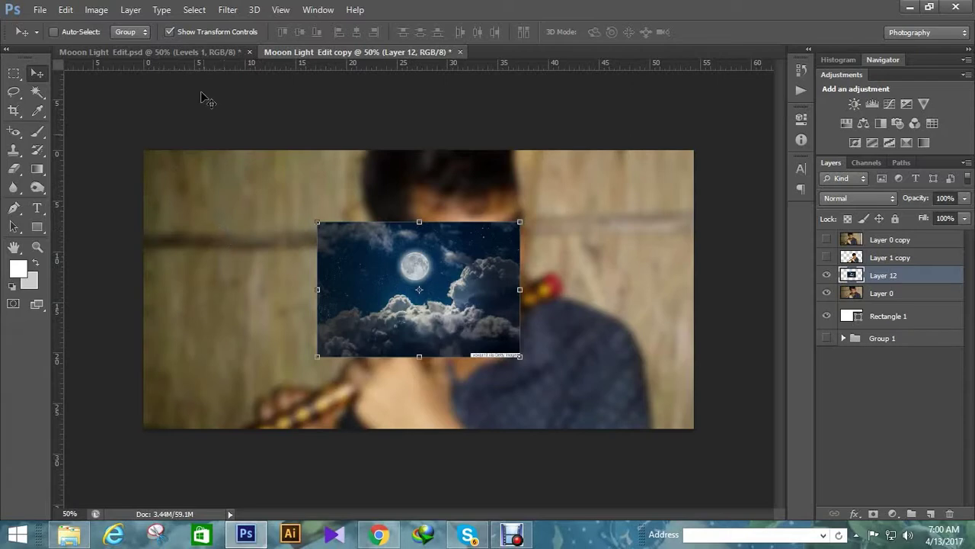
left_click(173, 37)
left_click(172, 34)
left_click(172, 33)
left_click(172, 33)
left_click(96, 10)
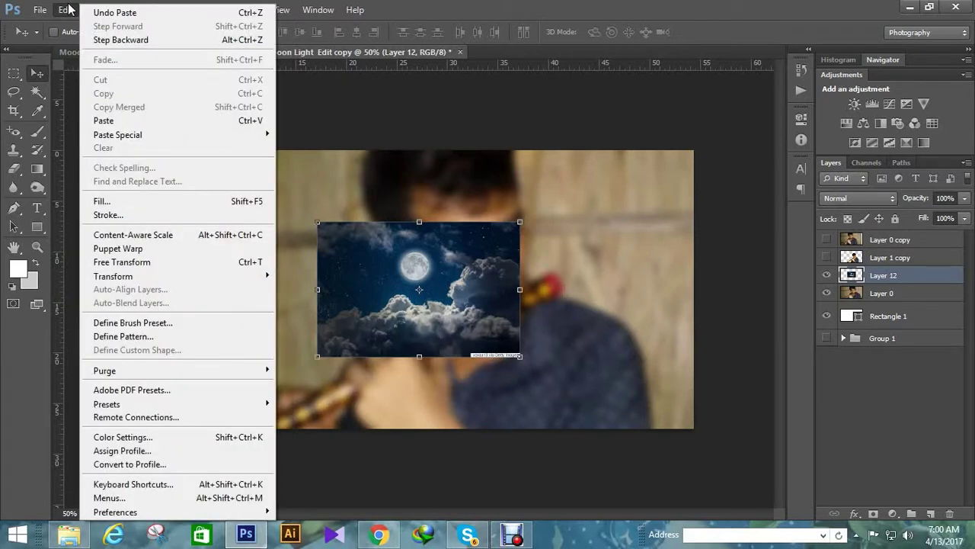
Free-transform Layer 12 to about 121%, filling the canvas with the moon upper left of centre
left_click(141, 271)
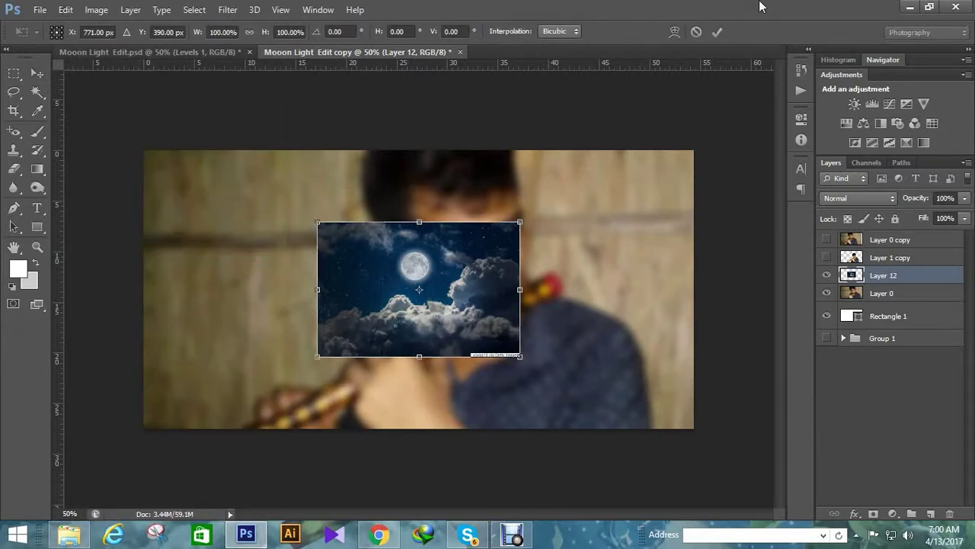
left_click(719, 32)
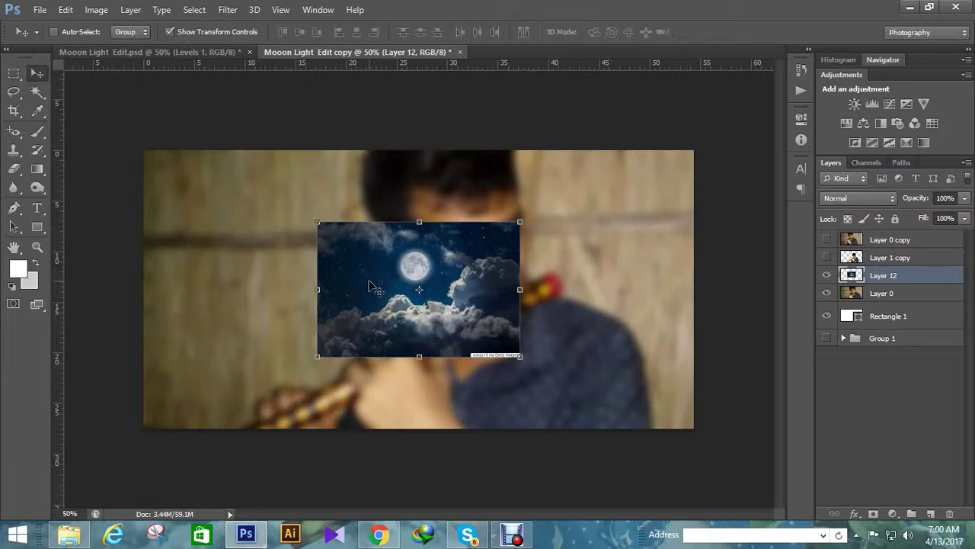
left_click(520, 355)
left_click_drag(519, 355, 762, 435)
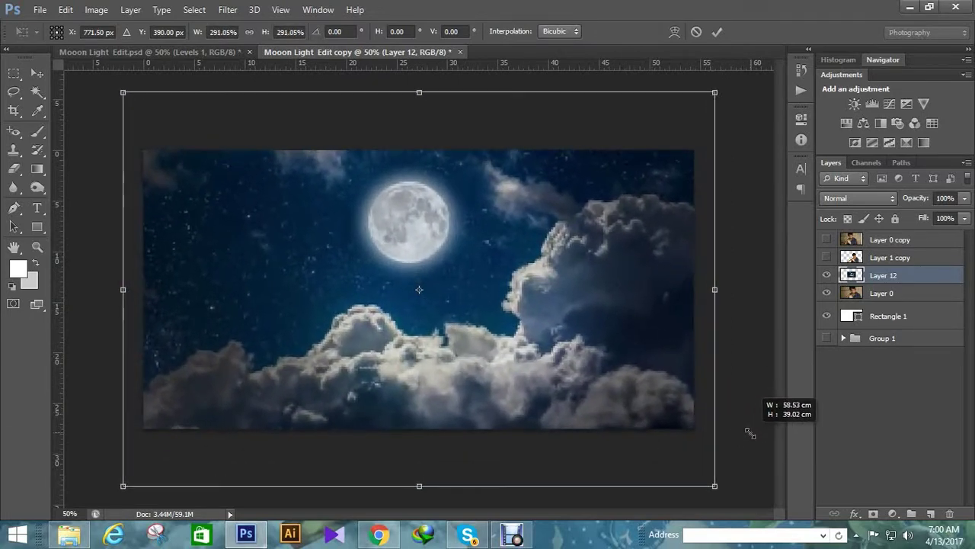
left_click(721, 33)
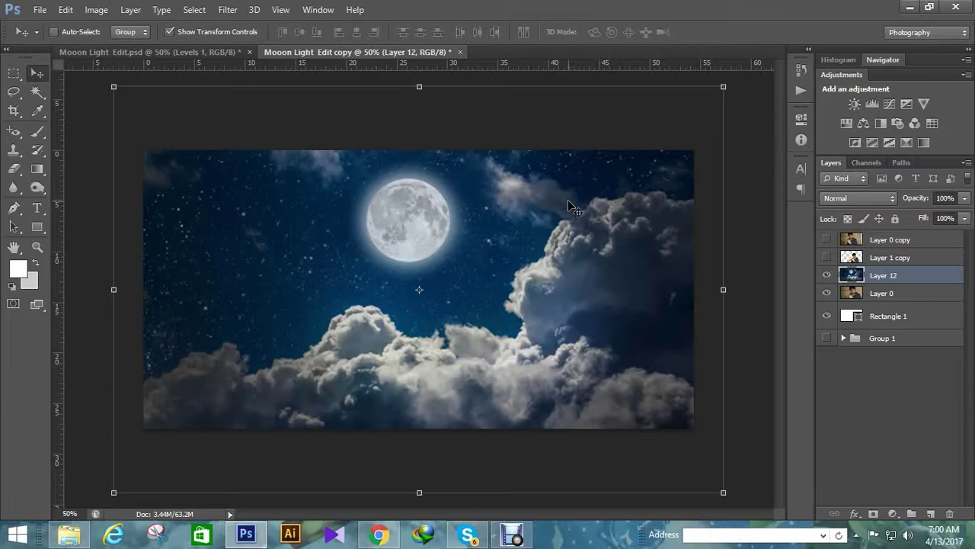
left_click_drag(571, 197, 577, 230)
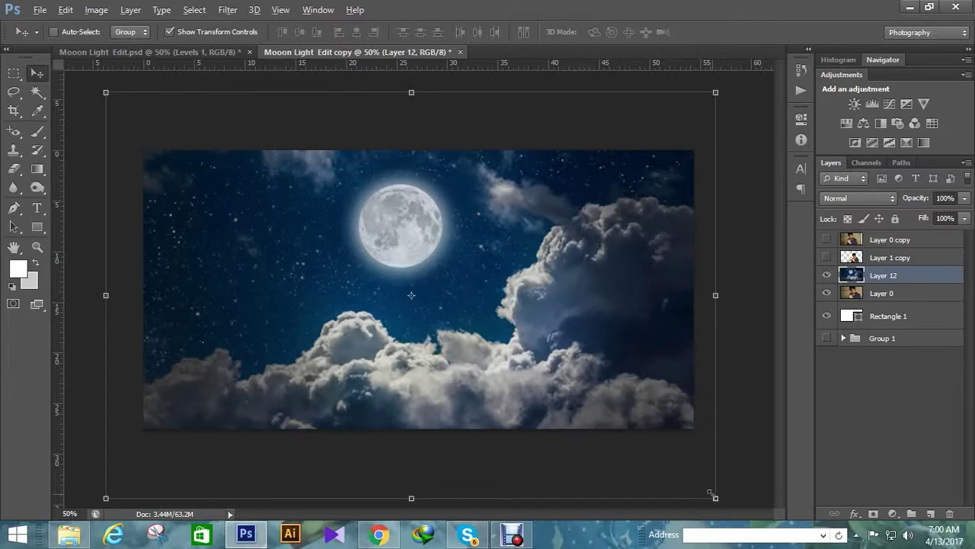
left_click_drag(714, 499, 782, 543)
left_click_drag(648, 294, 648, 320)
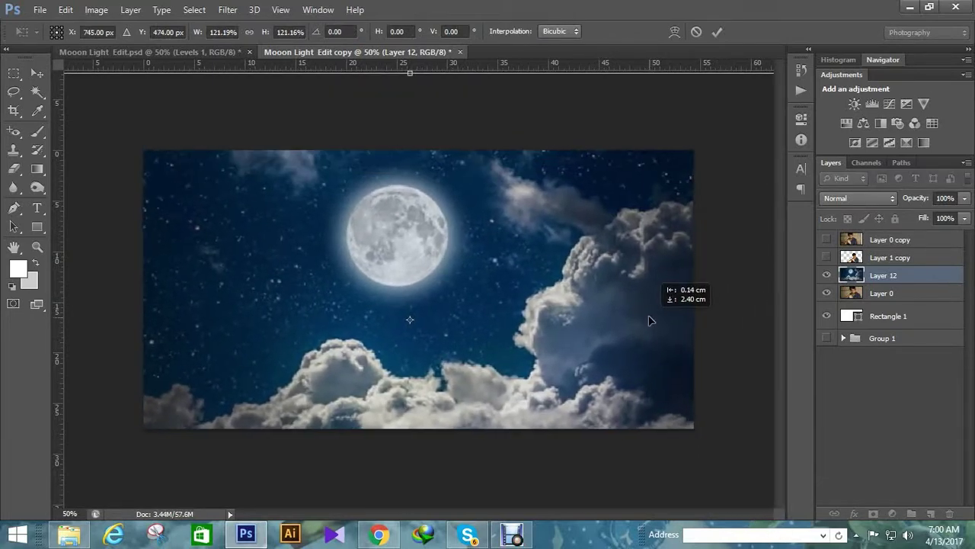
left_click(717, 32)
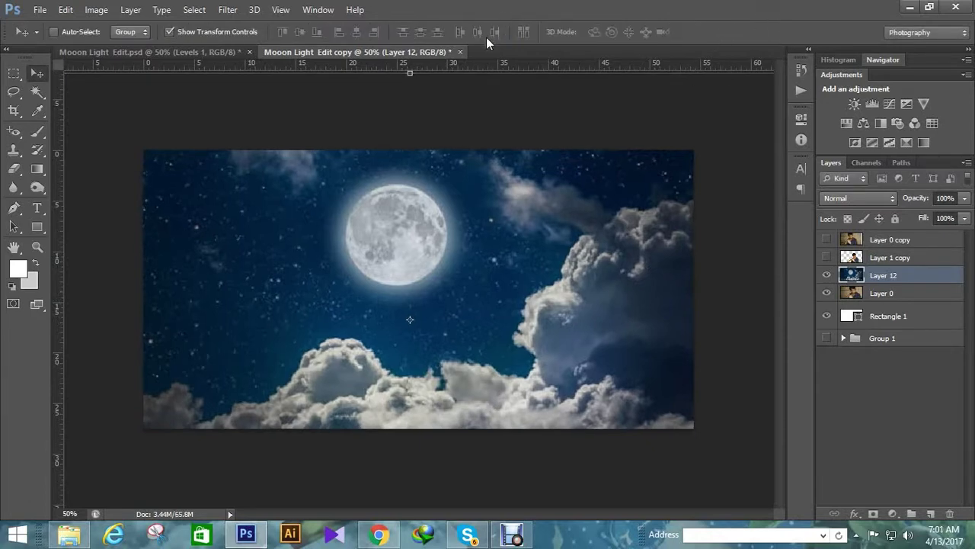
left_click(208, 50)
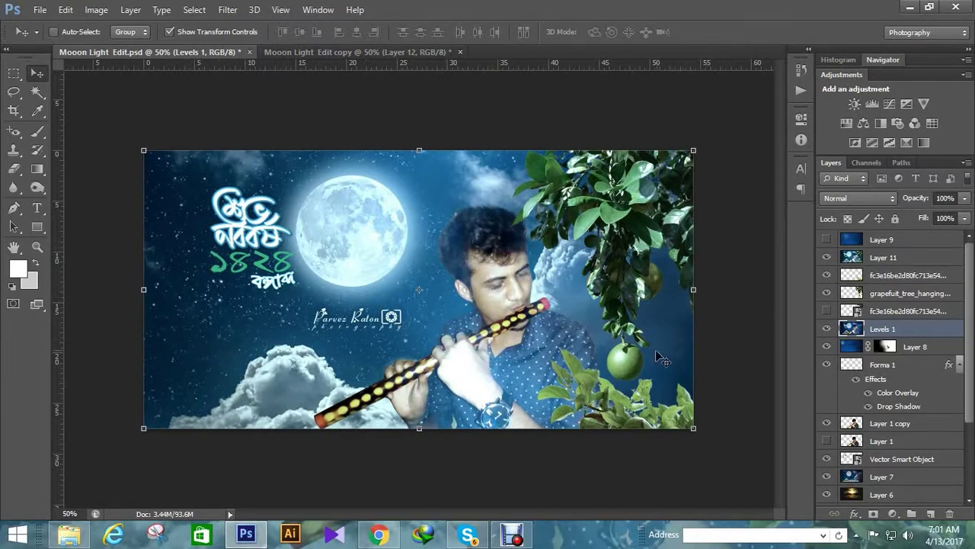
left_click(374, 53)
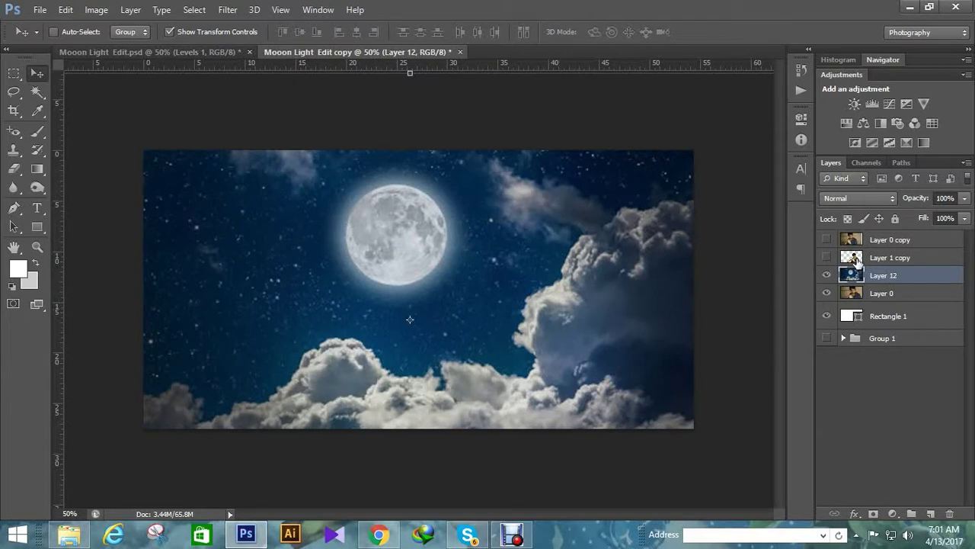
Show and select the sharp flute-player Layer 1 copy and turn off Show Transform Controls
left_click(828, 258)
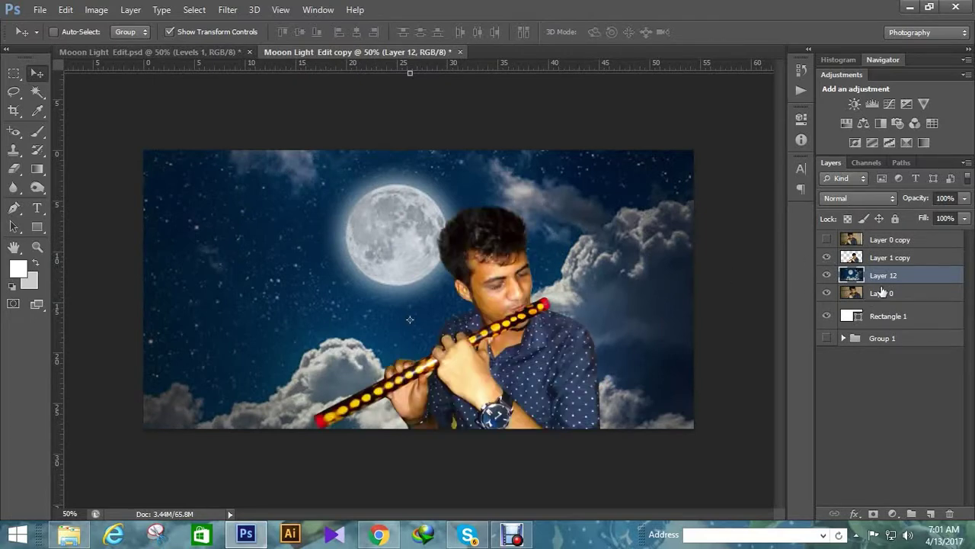
right_click(501, 258)
left_click(526, 257)
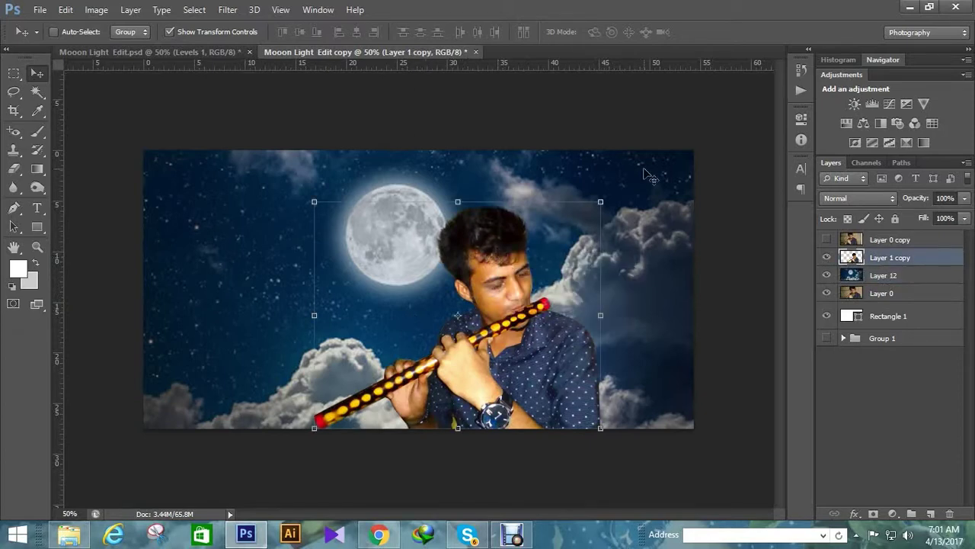
left_click(170, 32)
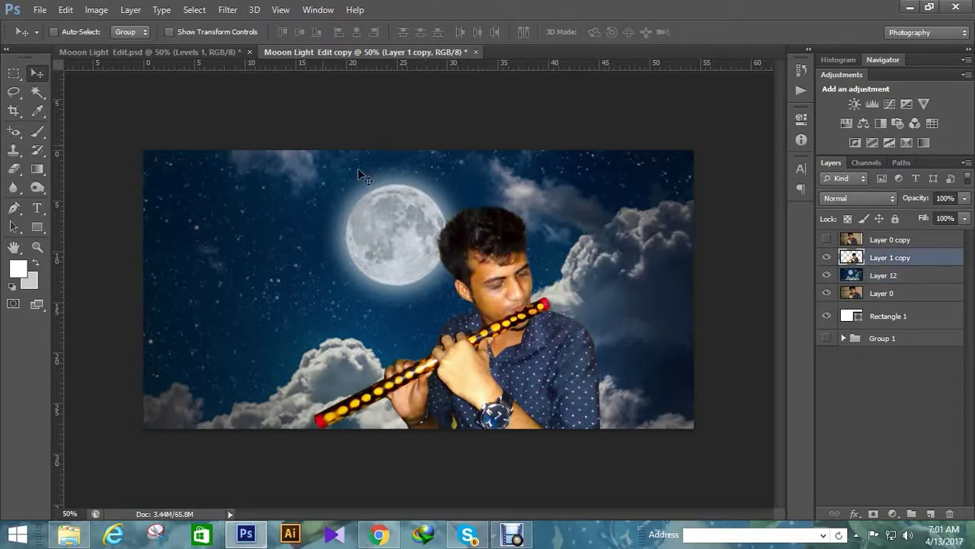
right_click(497, 272)
left_click(496, 271)
left_click(96, 10)
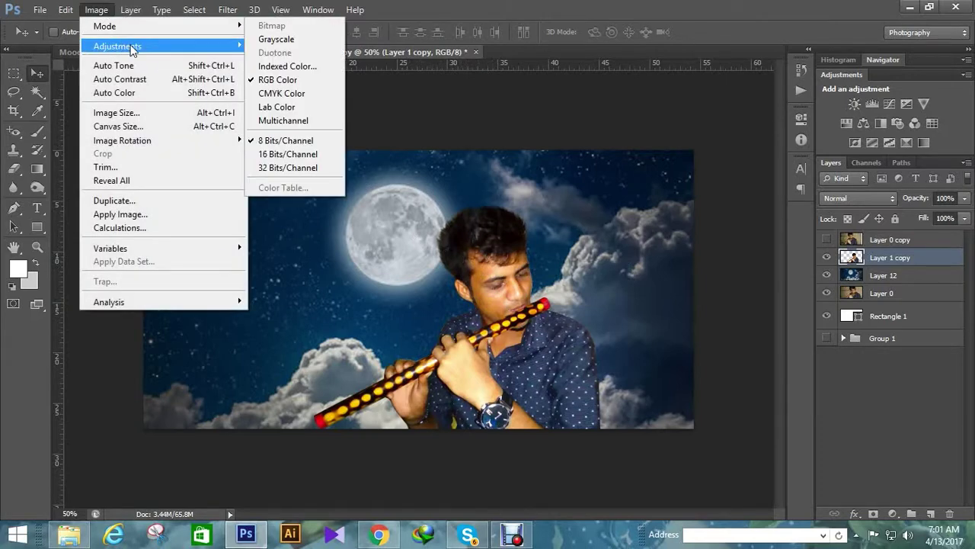
mouse_move(118, 45)
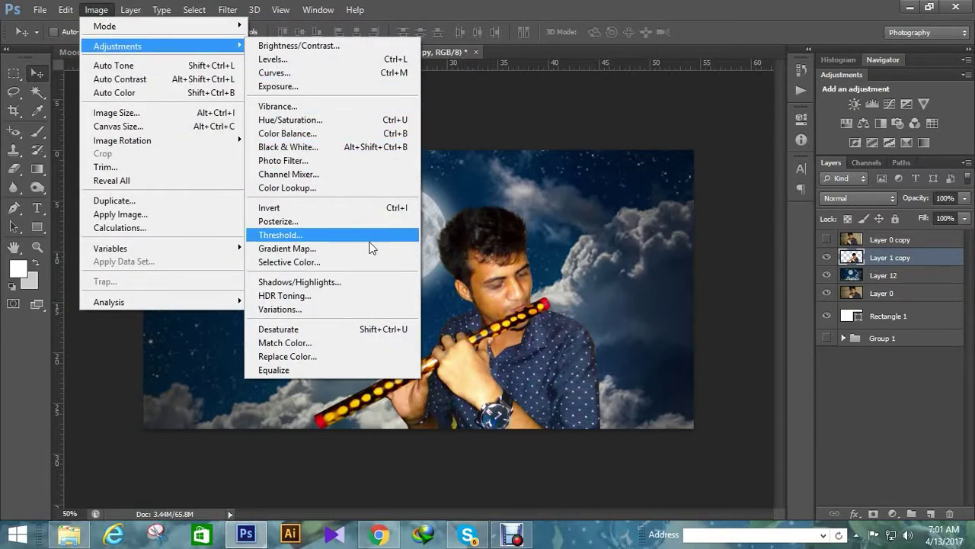
Apply Match Color to the flute player with Luminance about 37 and Color Intensity 81
left_click(318, 343)
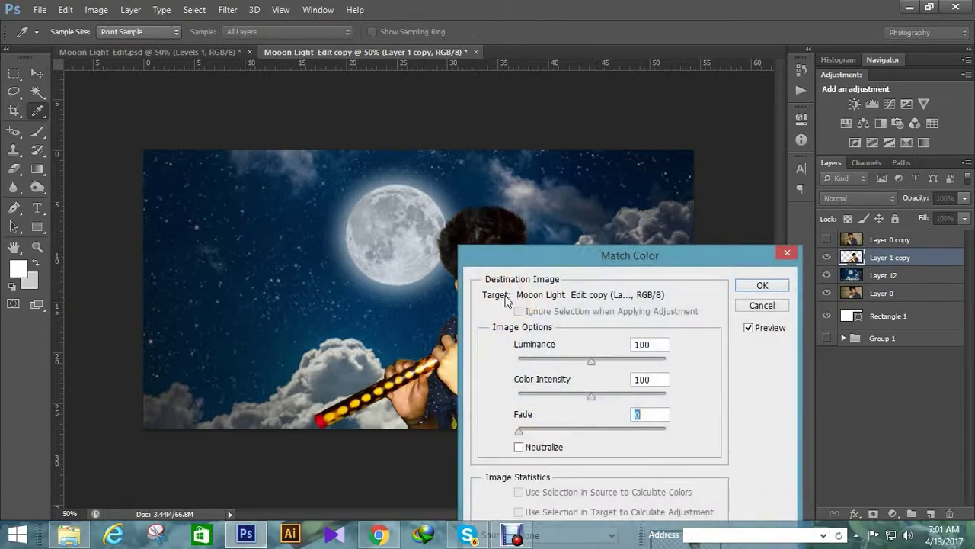
mouse_move(528, 284)
left_mouse_down()
mouse_move(729, 124)
mouse_move(671, 83)
left_mouse_up()
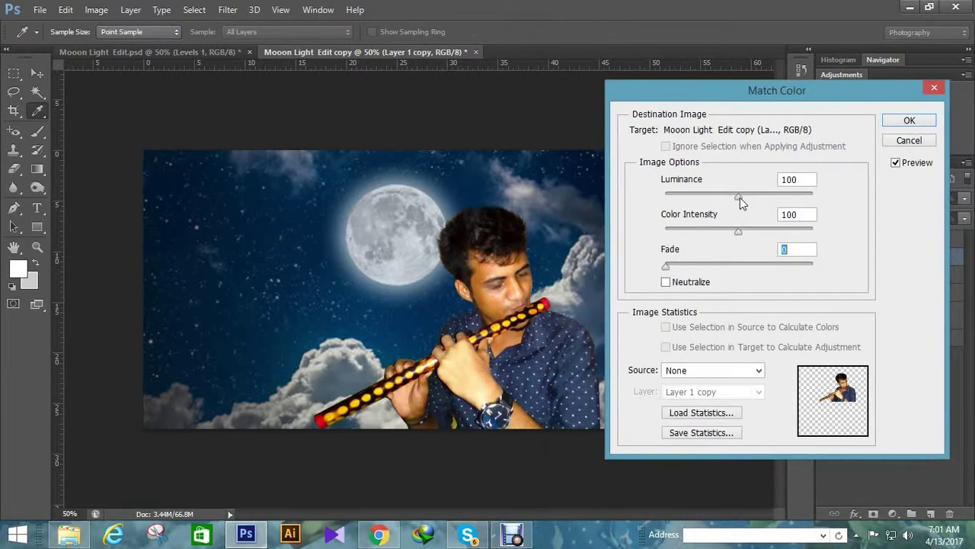
mouse_move(740, 196)
left_mouse_down()
mouse_move(762, 198)
mouse_move(725, 195)
mouse_move(734, 196)
left_mouse_up()
left_click_drag(738, 233, 725, 232)
left_click_drag(733, 197, 688, 199)
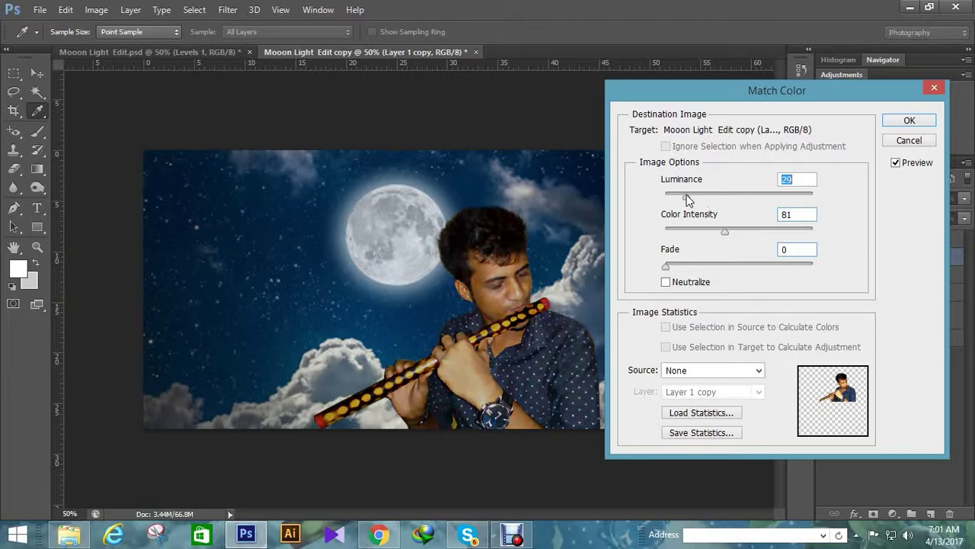
left_click_drag(700, 199, 692, 197)
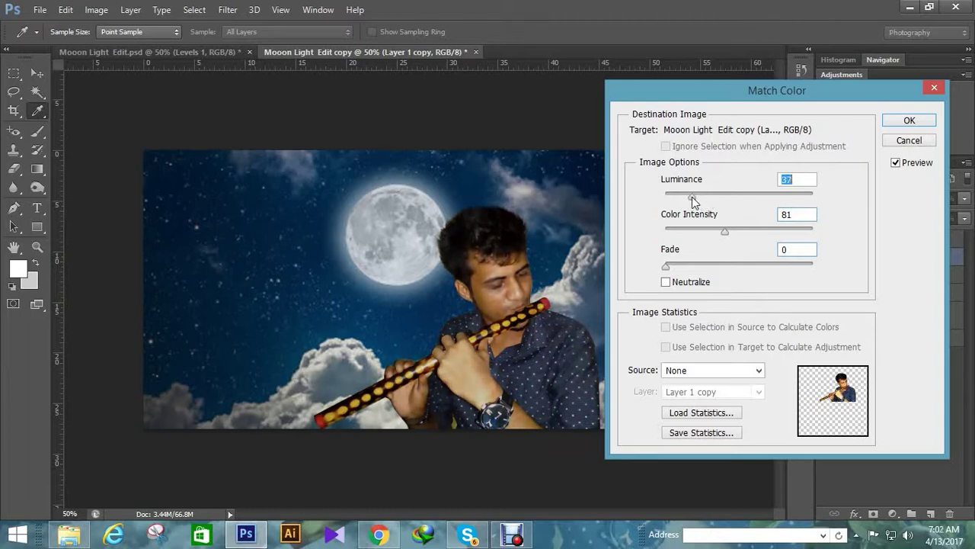
left_click(910, 121)
key("v")
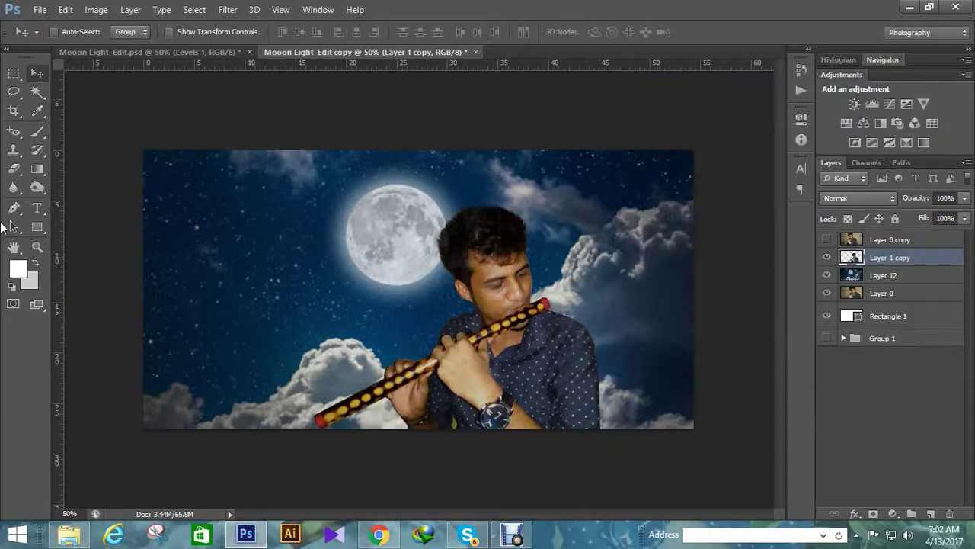
Zoom in on the man's face and add a new empty layer above the flute player
key("z")
left_click(505, 334)
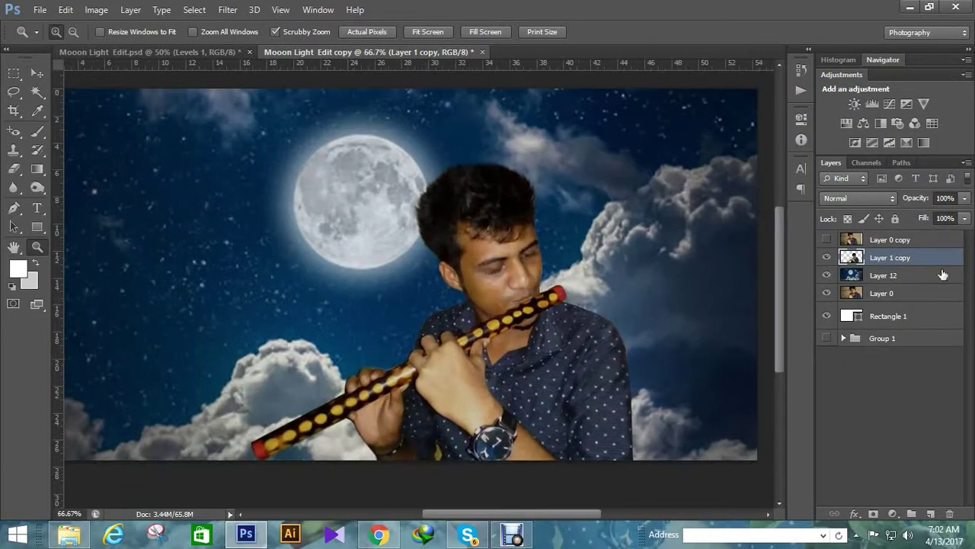
left_click(930, 515)
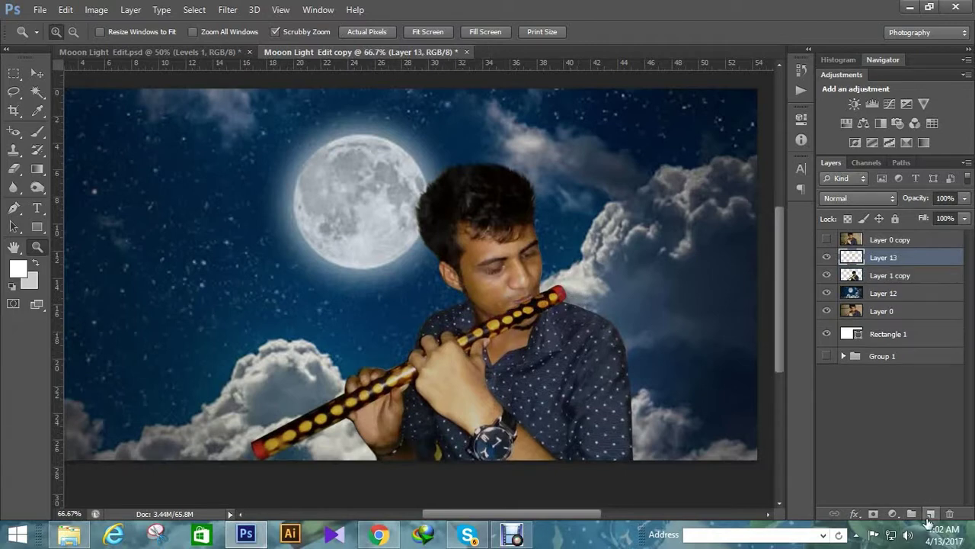
With the Brush tool, sample a tan skin tone (#cc9966) as the foreground colour
left_click(37, 130)
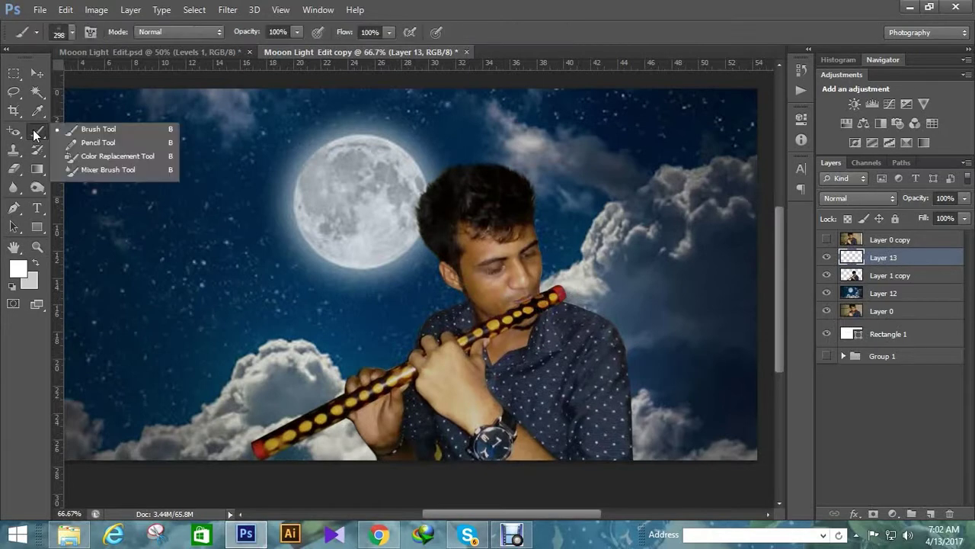
left_click(18, 268)
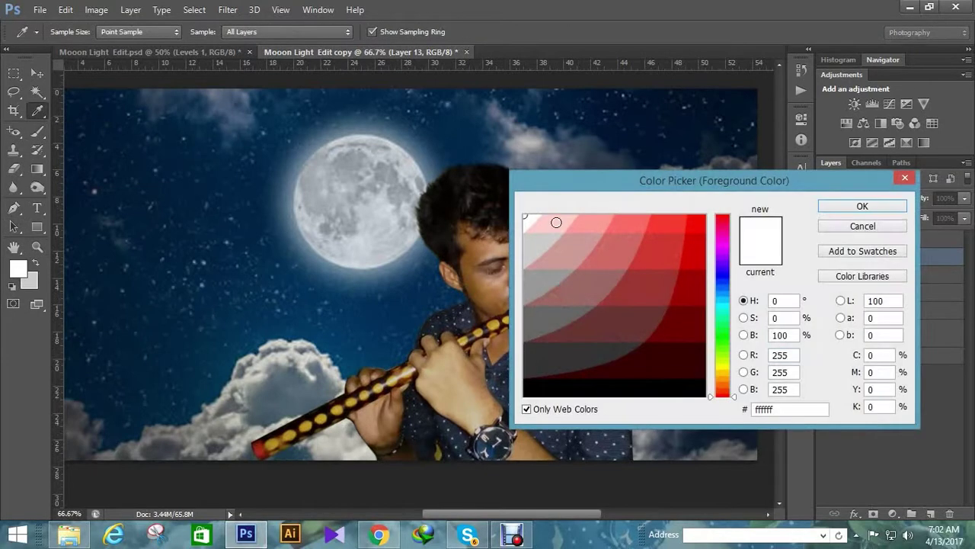
left_click_drag(550, 193, 631, 215)
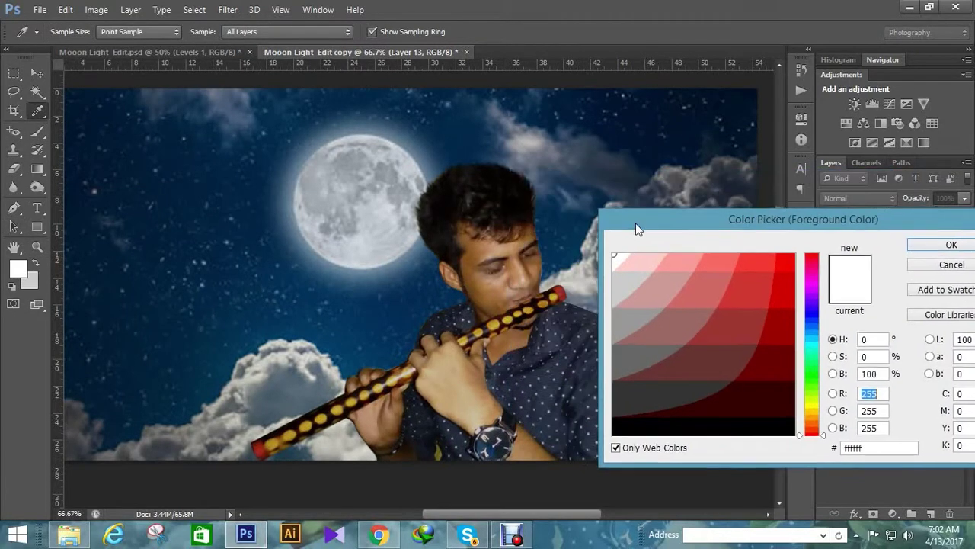
left_click(519, 281)
left_click(455, 351)
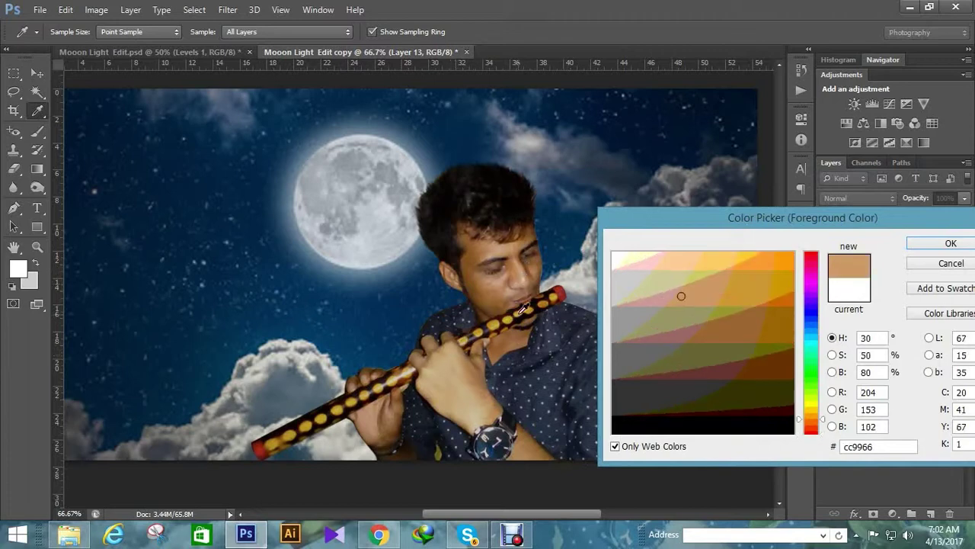
left_click(469, 352)
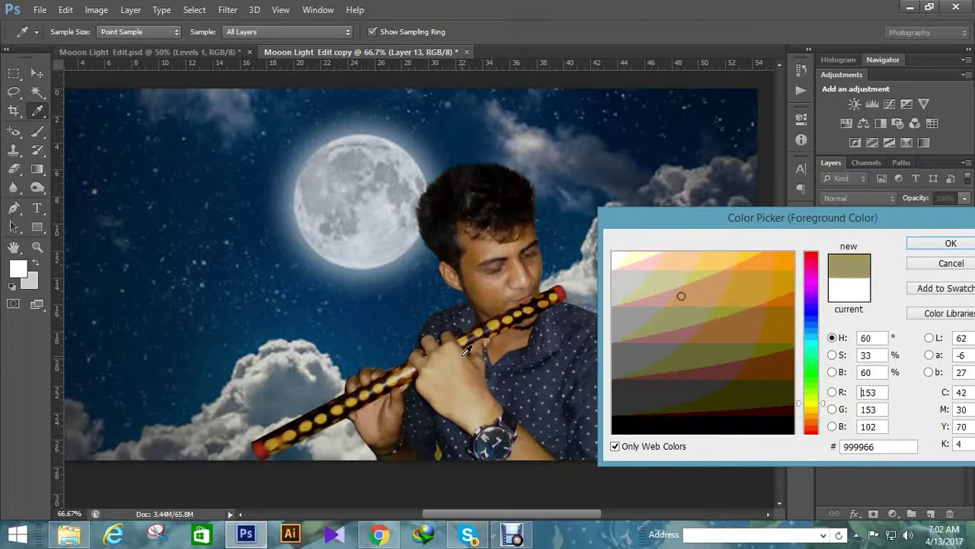
left_click(518, 273)
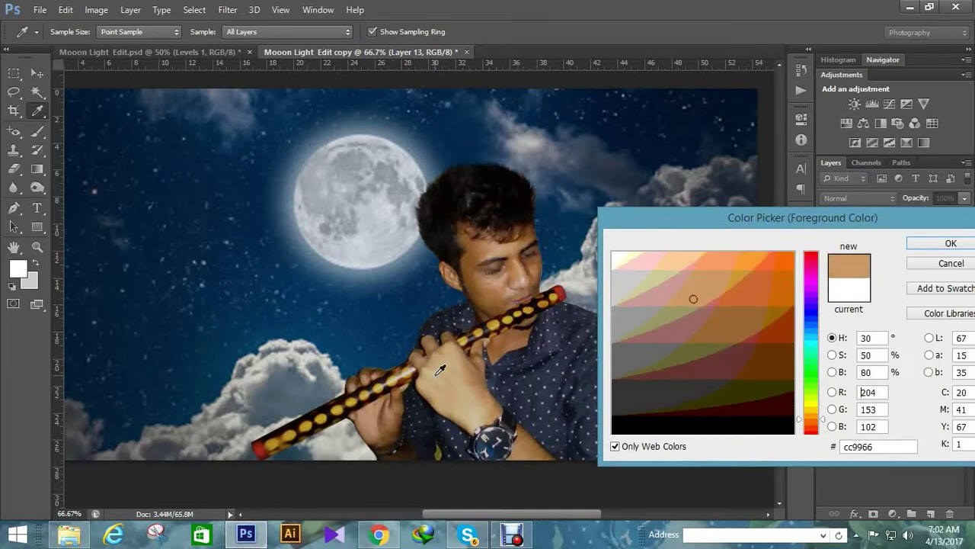
left_click(481, 352)
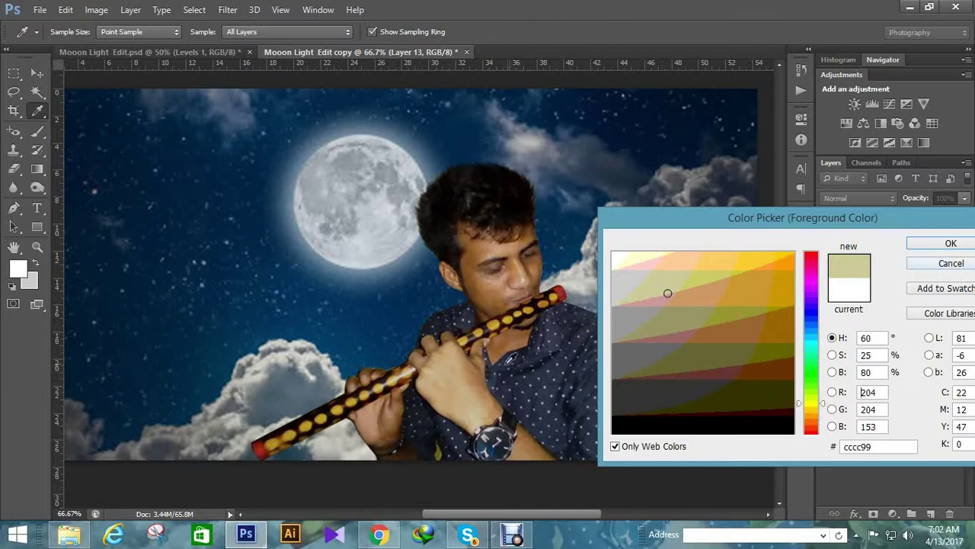
left_click(463, 354)
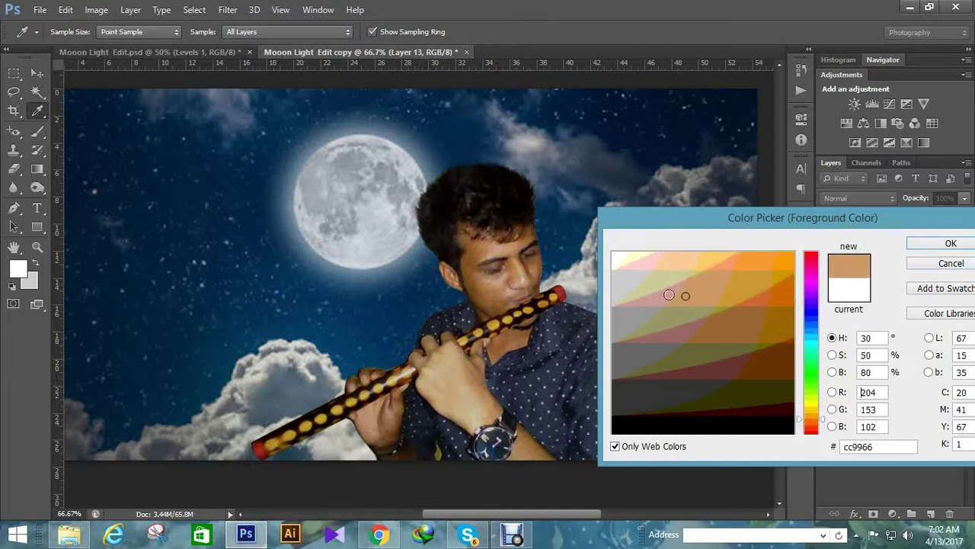
left_click(674, 299)
left_click(951, 243)
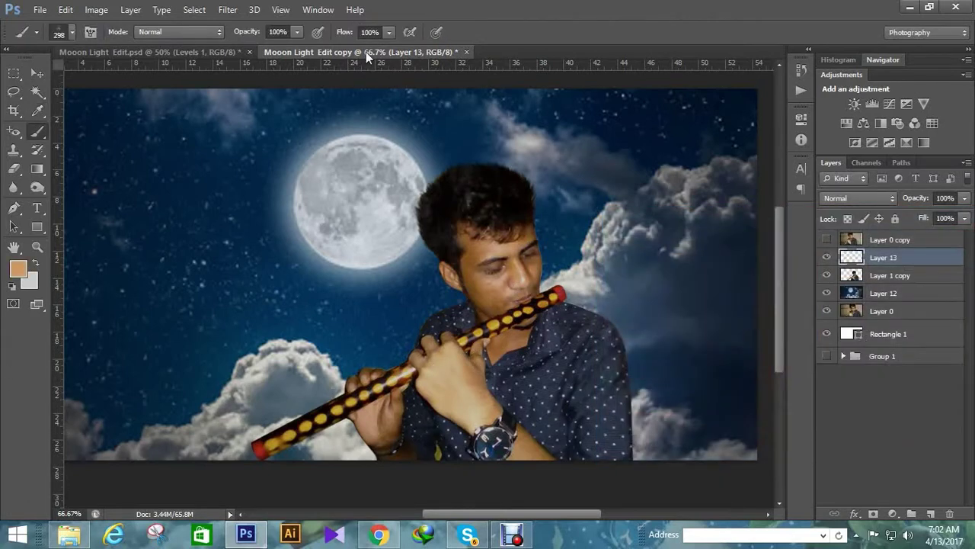
left_click(297, 32)
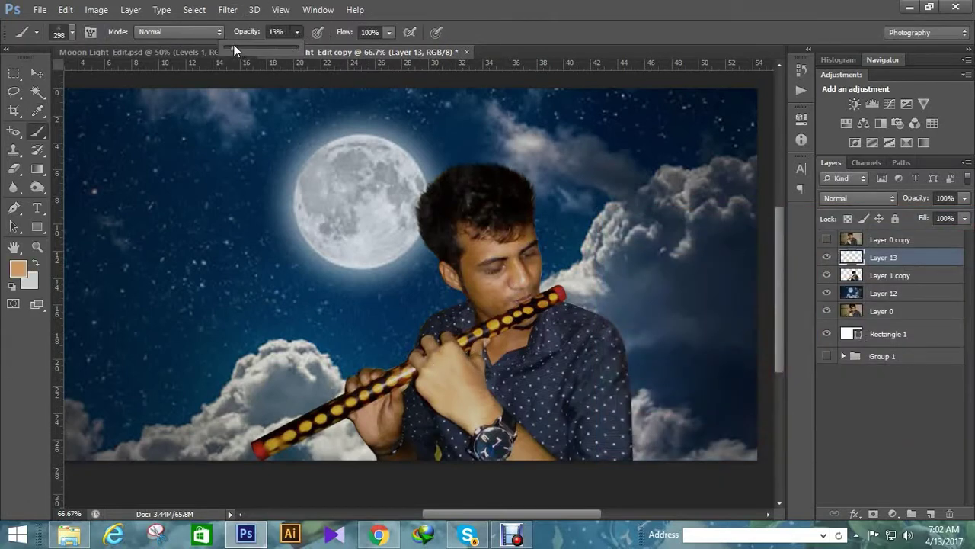
Choose a soft round brush and set its size to 50 px
right_click(350, 170)
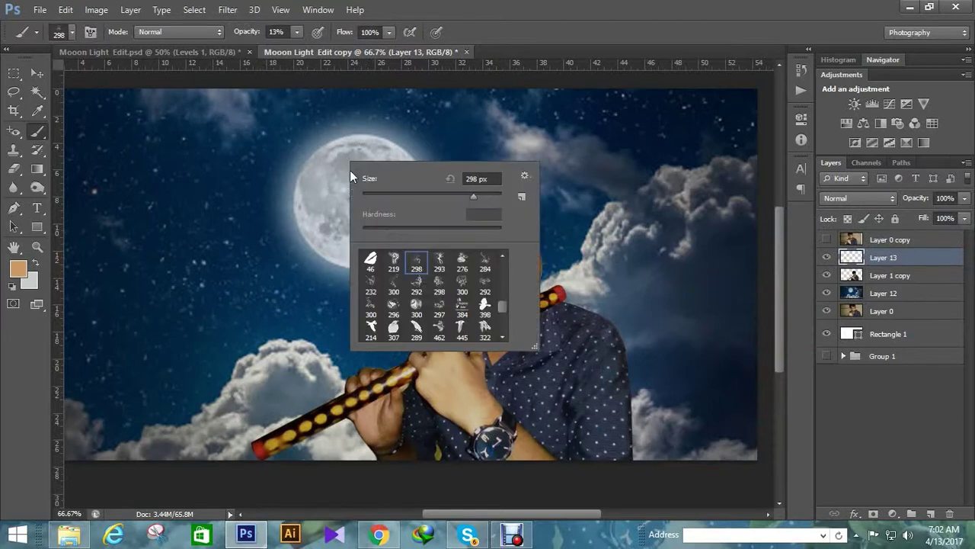
scroll(479, 305, "down", 3)
scroll(491, 278, "down", 3)
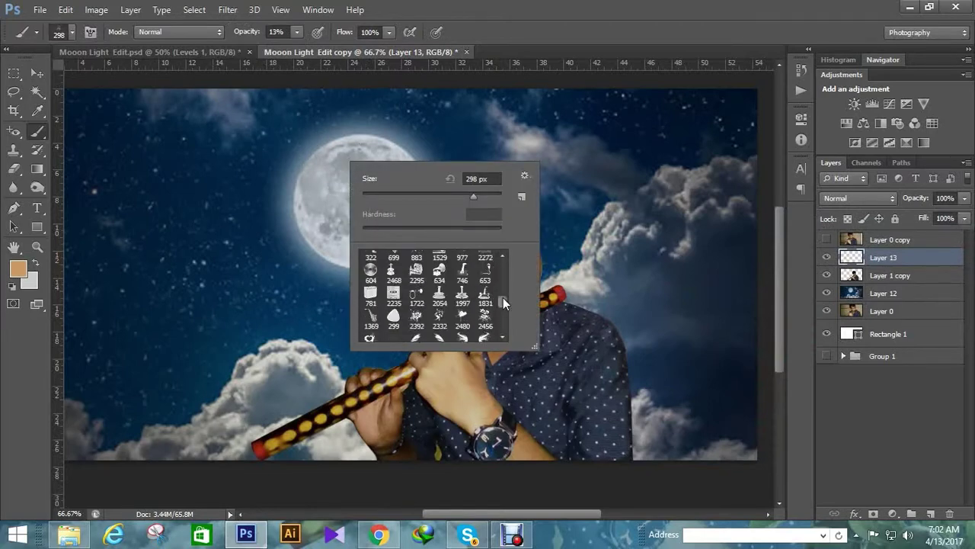
left_click_drag(503, 297, 506, 254)
double_click(373, 264)
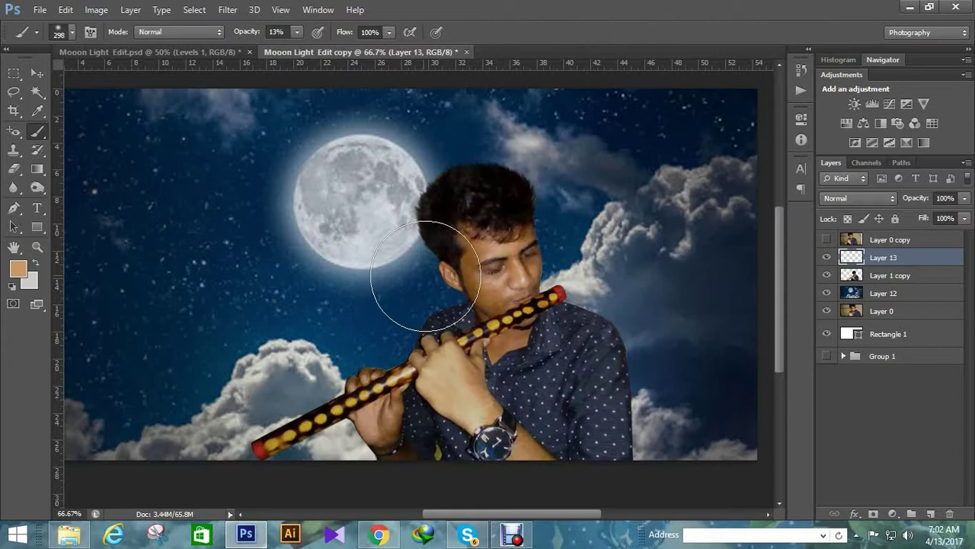
right_click(520, 223)
left_click(551, 245)
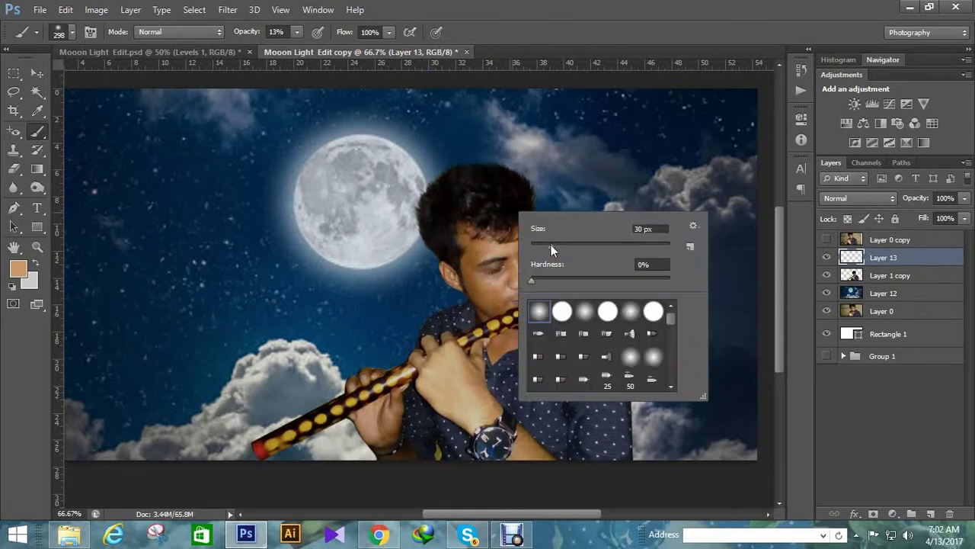
left_click_drag(544, 245, 566, 247)
left_click(481, 254)
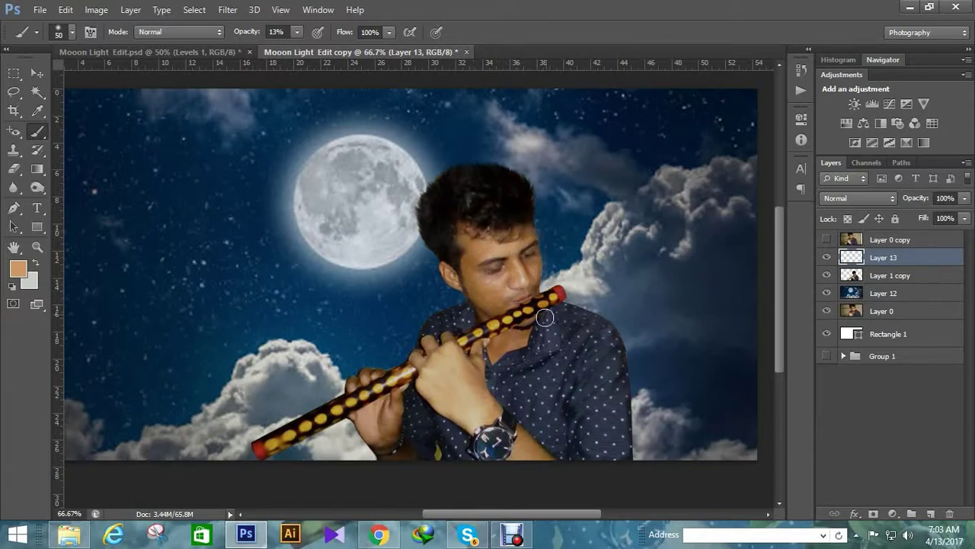
Undo the grey fill on Layer 13 and zoom out to 33.3%
scroll(551, 357, "down", 1)
scroll(493, 296, "down", 1)
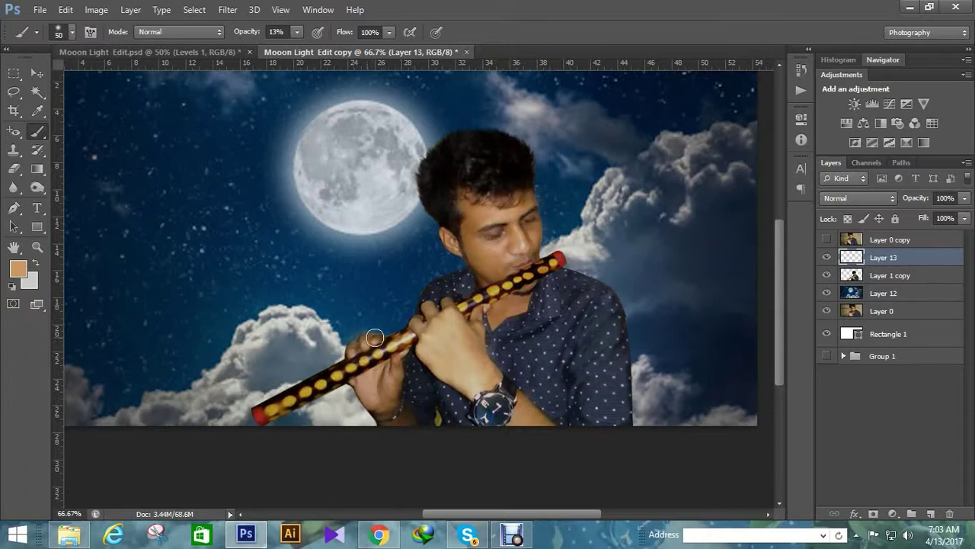
scroll(605, 298, "up", 2)
scroll(564, 259, "up", 3)
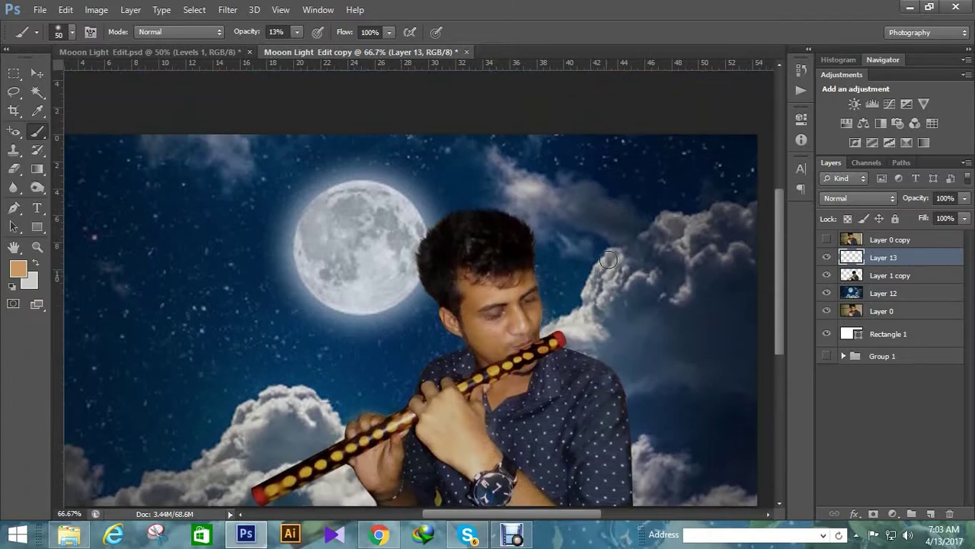
scroll(601, 240, "up", 1)
scroll(601, 239, "down", 5)
scroll(611, 240, "down", 1)
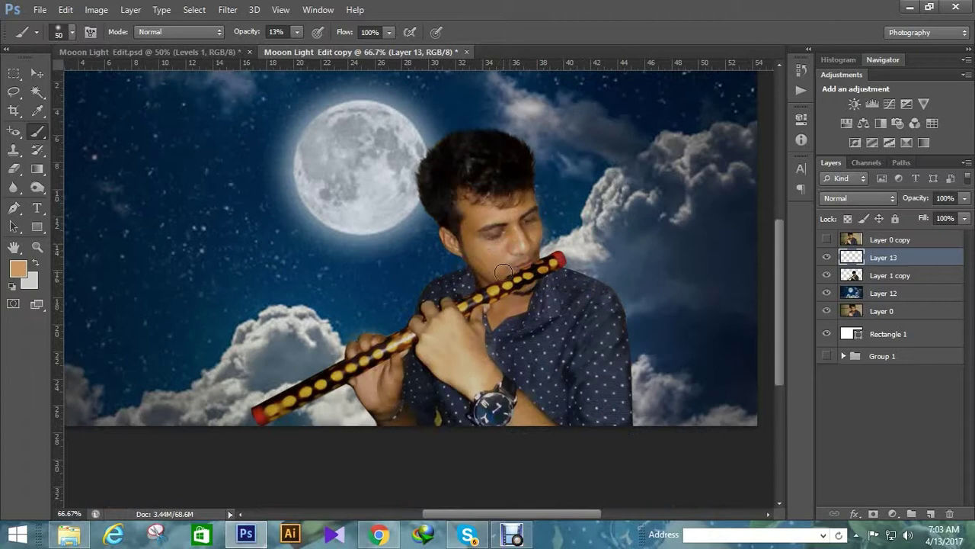
scroll(605, 205, "up", 1)
scroll(603, 235, "up", 1)
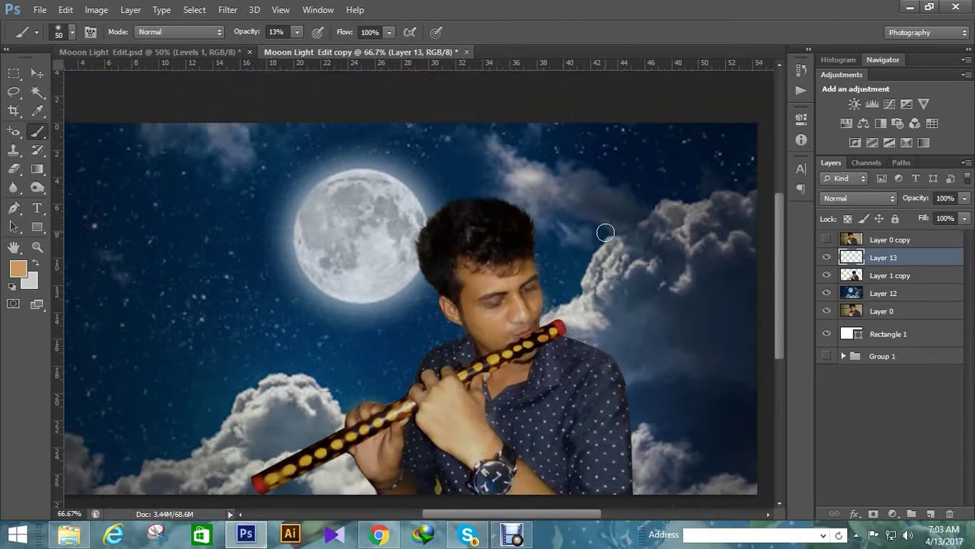
key("ctrl+BackSpace")
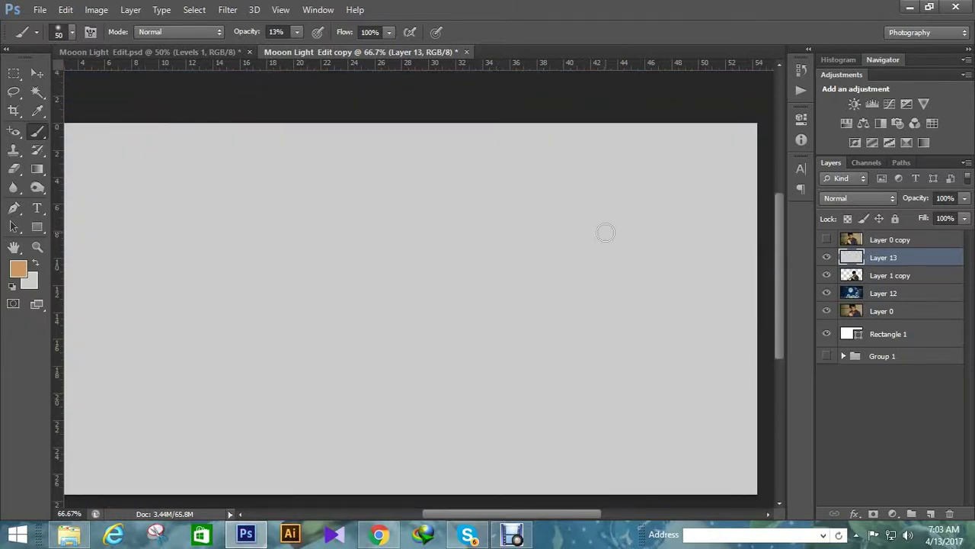
key("ctrl+z")
key("ctrl+minus")
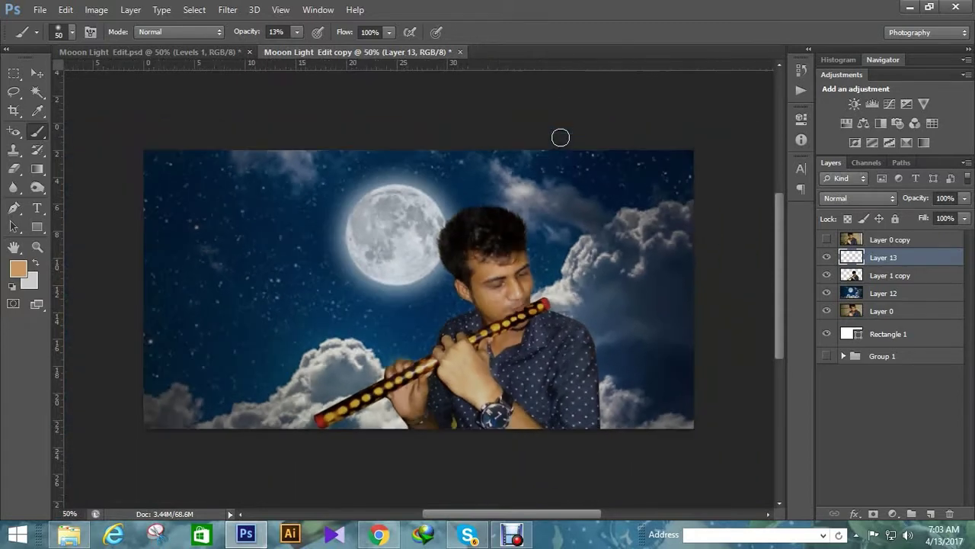
key("ctrl+minus")
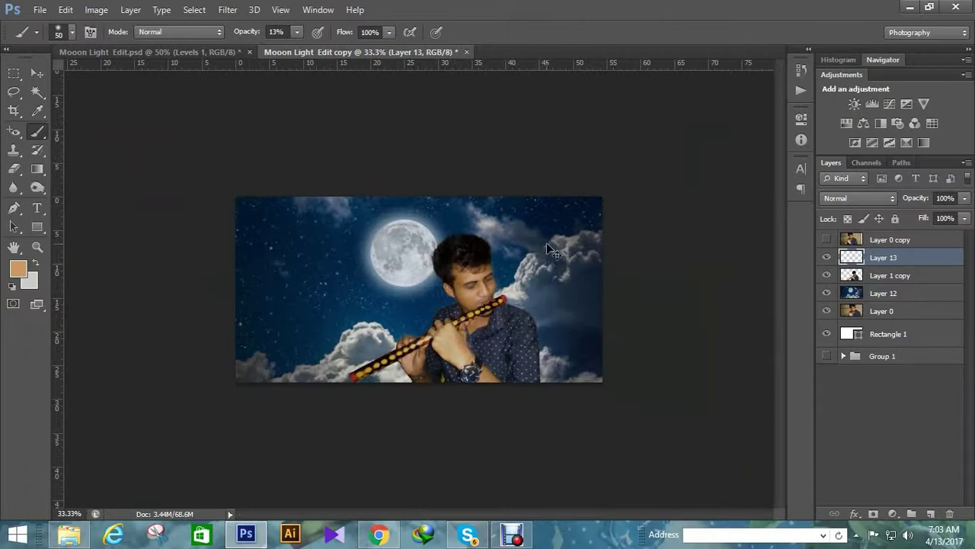
Paste the moon-and-clouds image as Layer 14, scaled to about 377% to cover the canvas
key("ctrl+v")
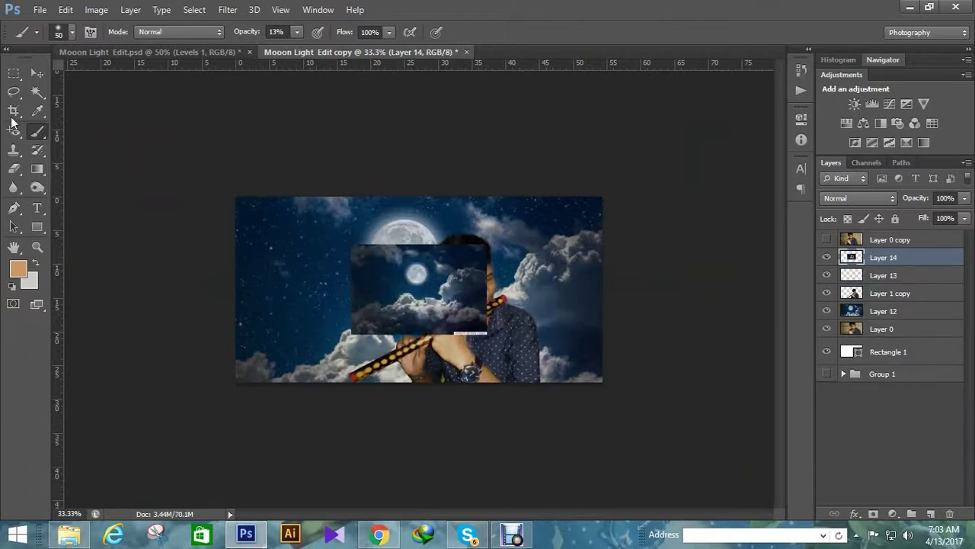
left_click(36, 72)
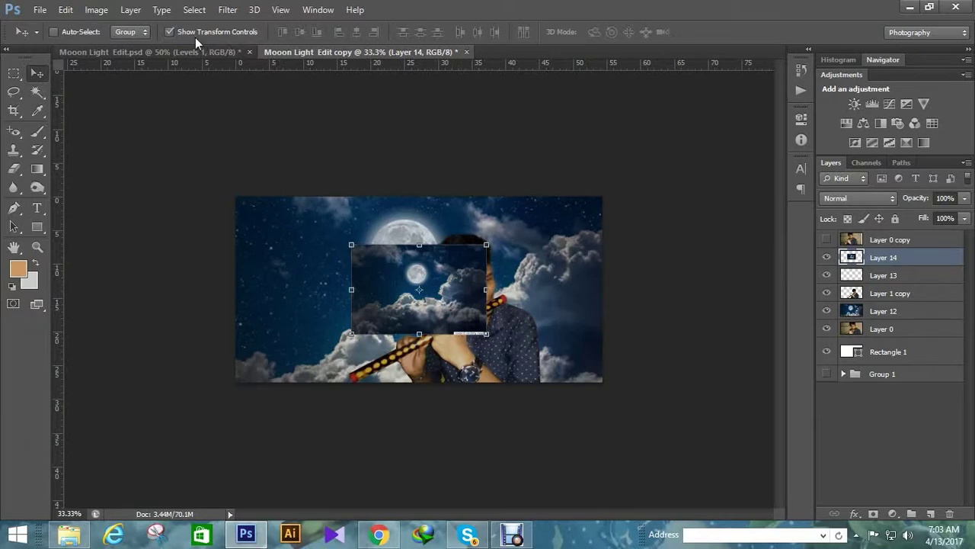
key("ctrl+t")
left_click_drag(535, 362, 675, 462)
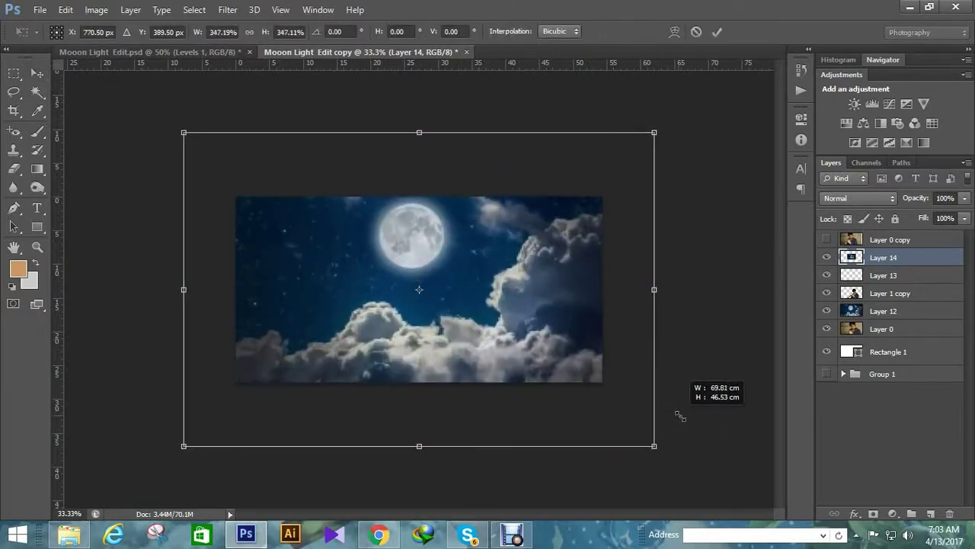
left_click_drag(562, 303, 533, 288)
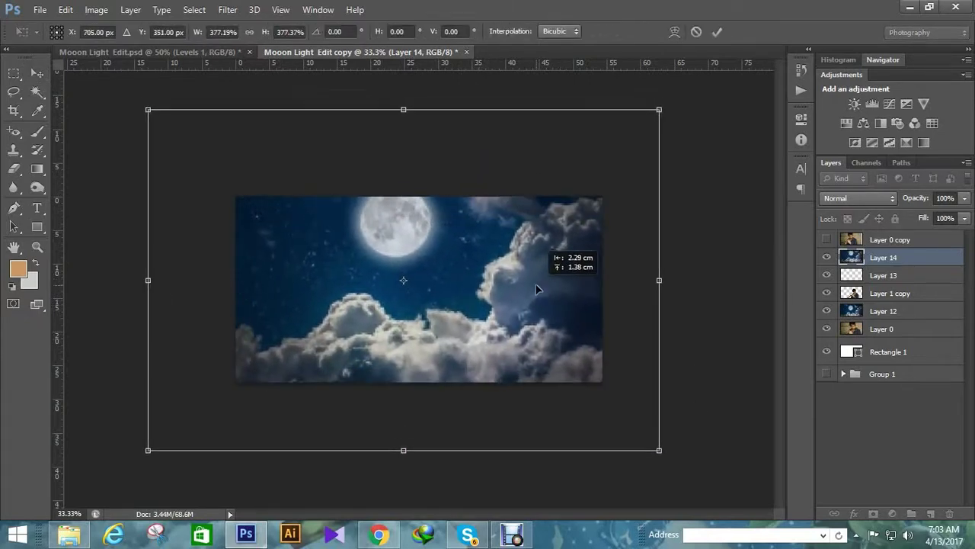
left_click(717, 32)
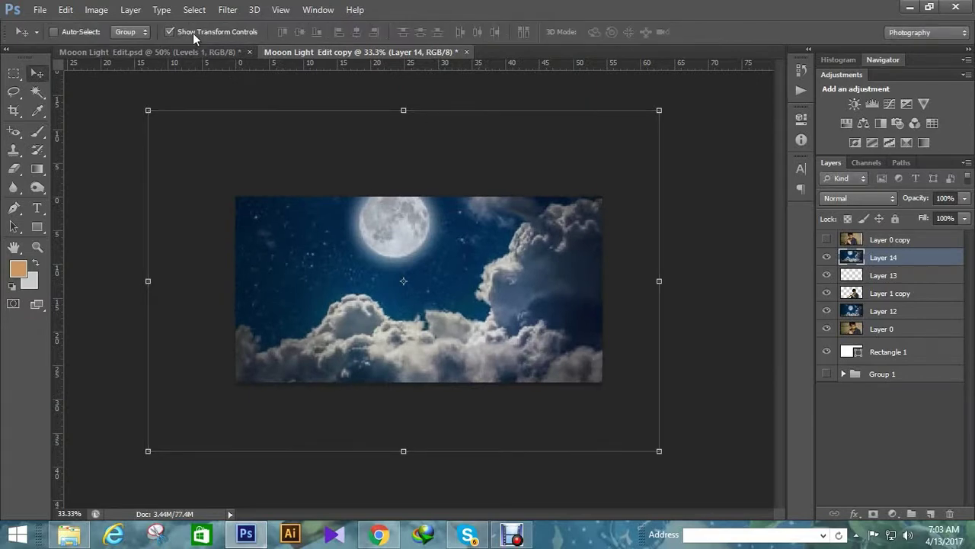
Hide the transform controls and delete Layer 0 copy
left_click(183, 30)
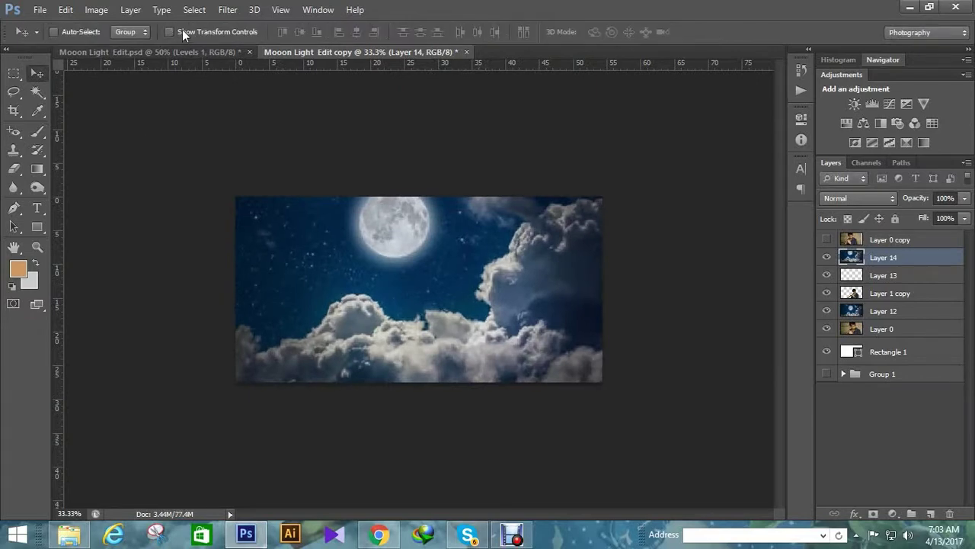
left_click(905, 242)
key("Delete")
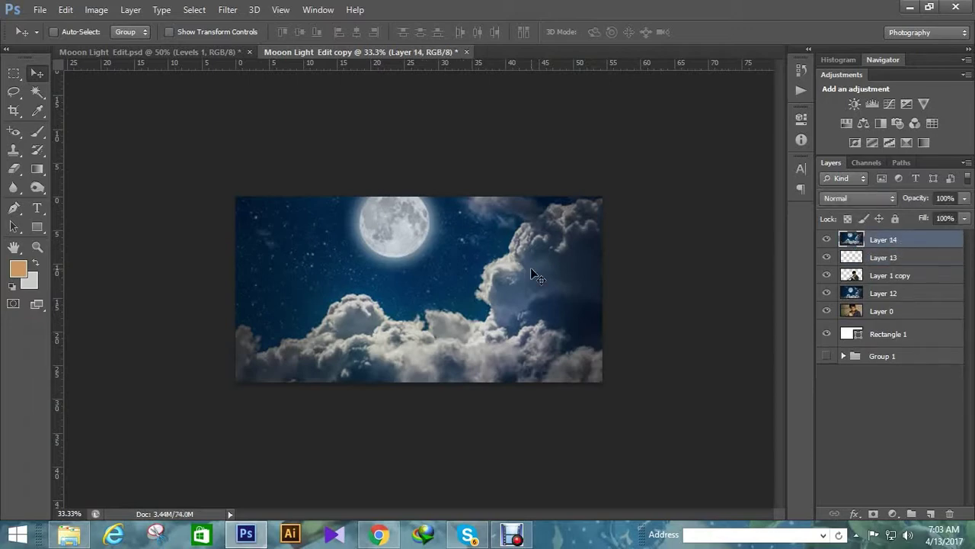
Apply a Gaussian Blur to the moon-and-clouds layer
left_click(229, 10)
mouse_move(234, 154)
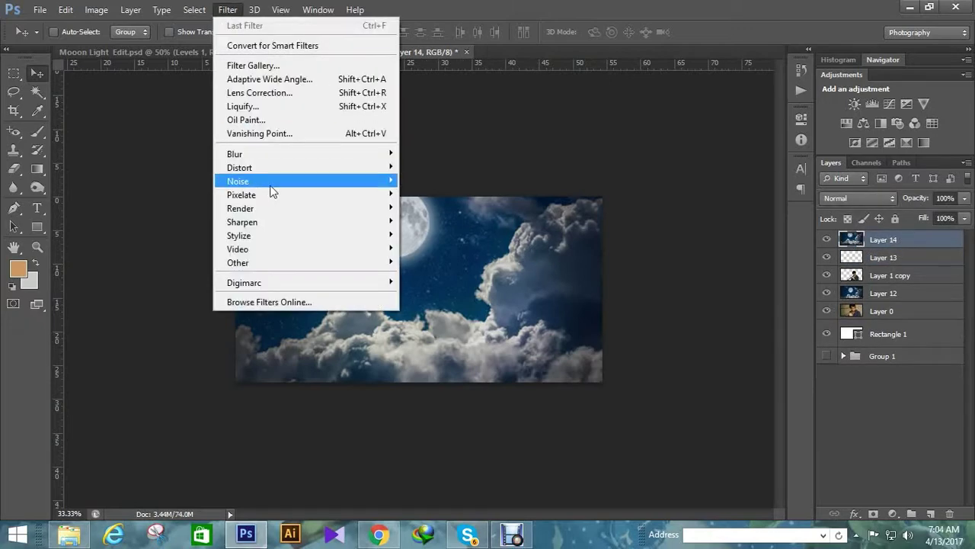
left_click(449, 256)
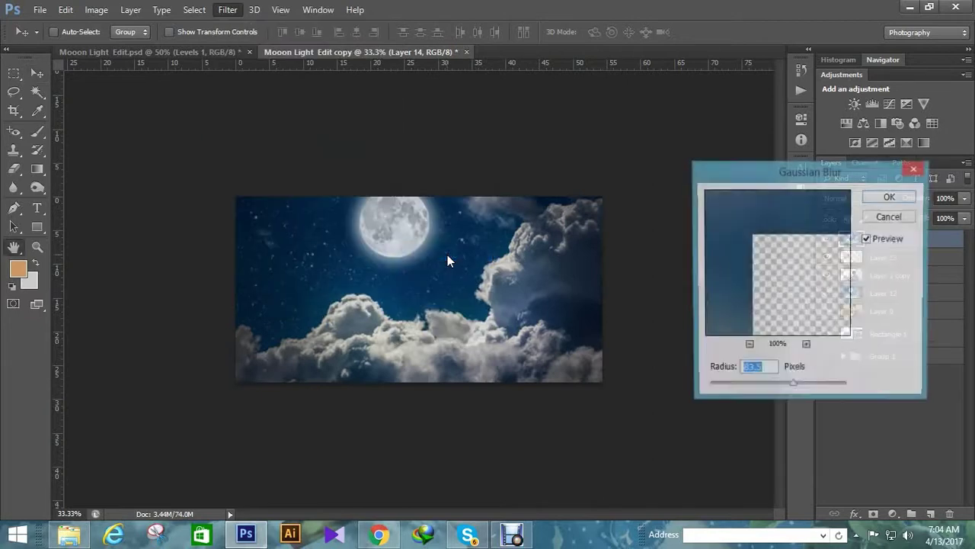
mouse_move(788, 387)
left_mouse_down()
mouse_move(759, 387)
mouse_move(795, 387)
left_mouse_up()
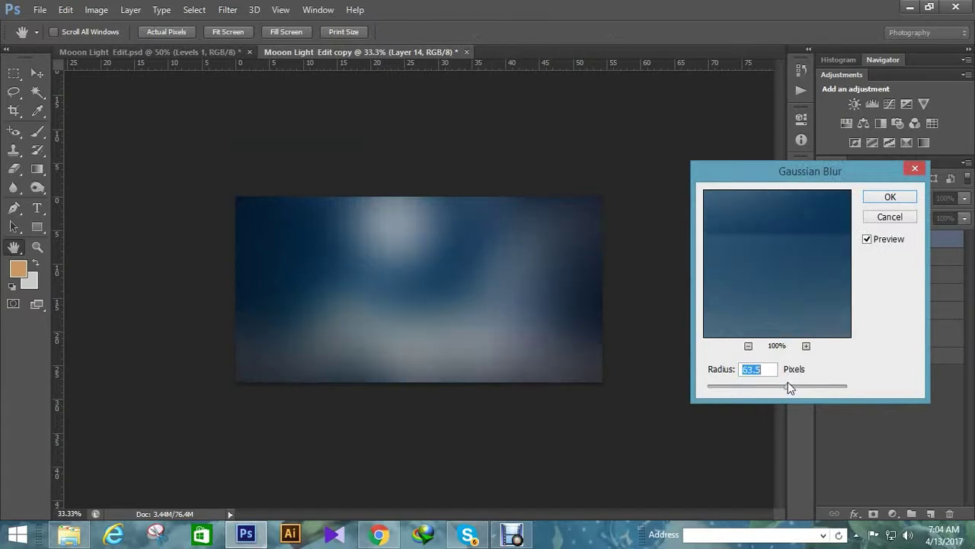
left_click(889, 195)
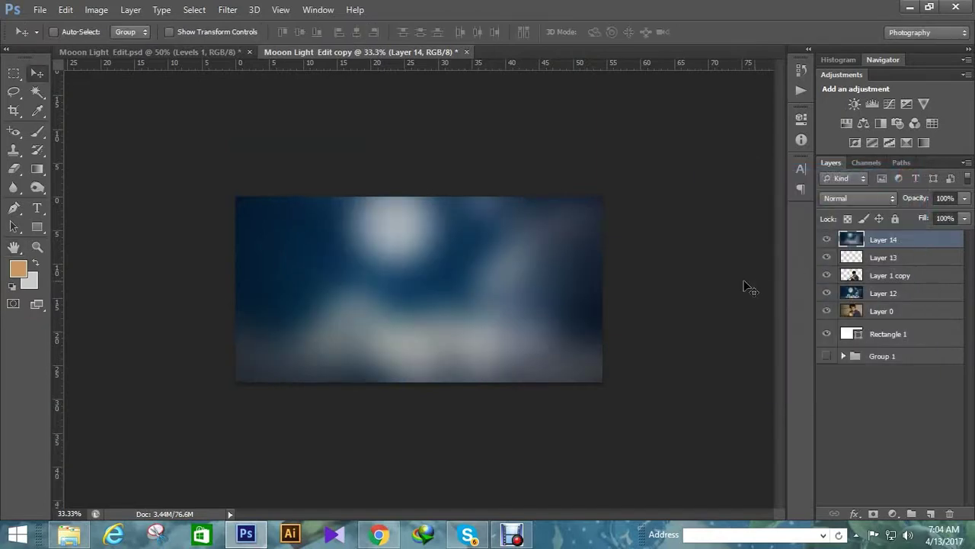
Set Layer 14 to Screen blend mode with 47% fill and 95% opacity
left_click(884, 200)
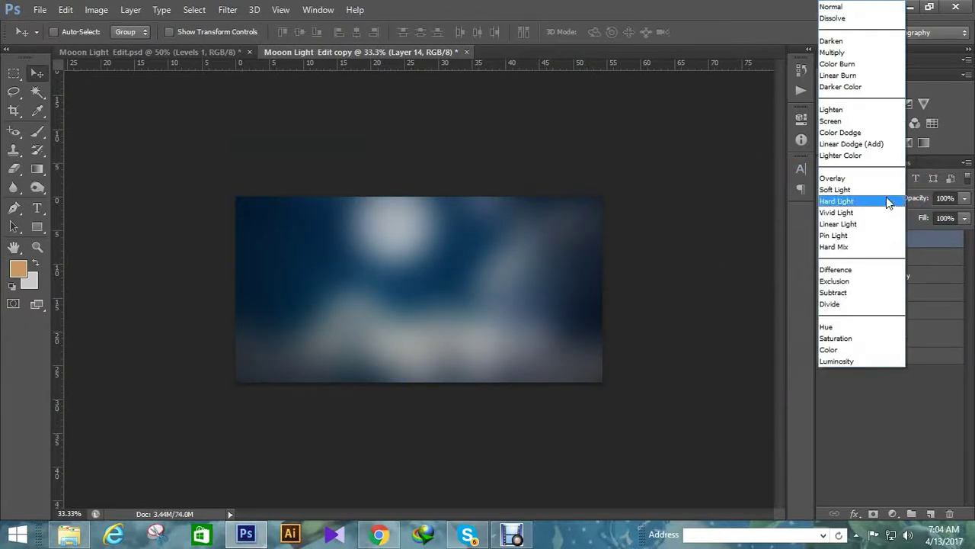
left_click(847, 179)
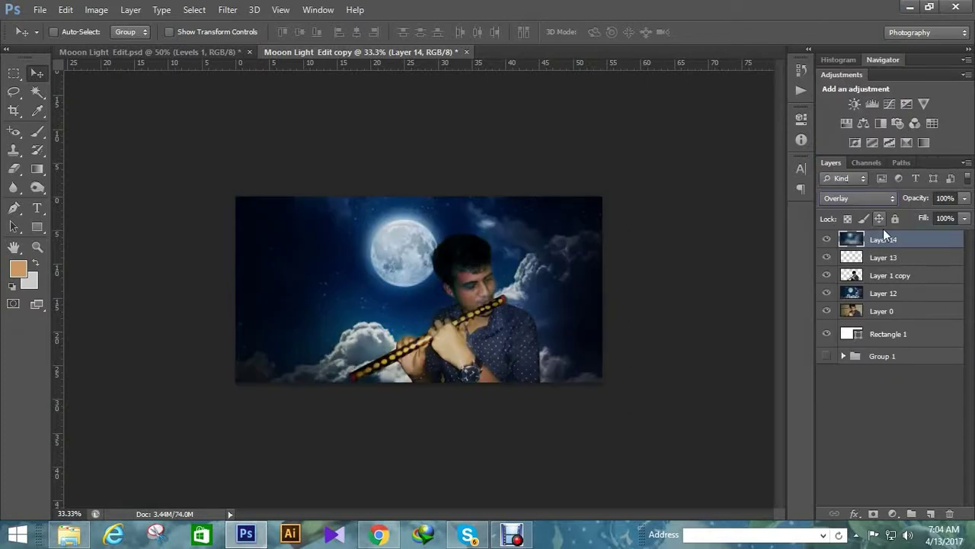
left_click(874, 200)
left_click(845, 116)
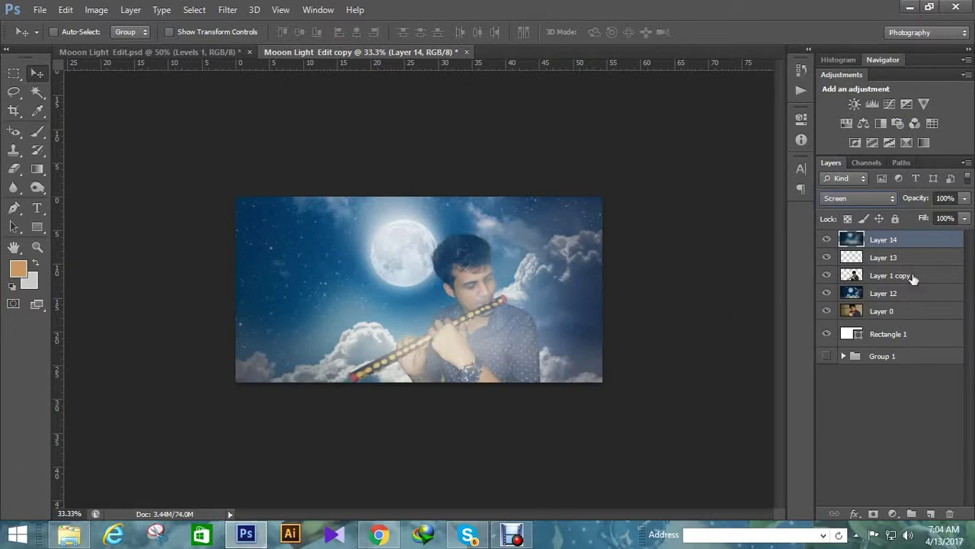
left_click(963, 219)
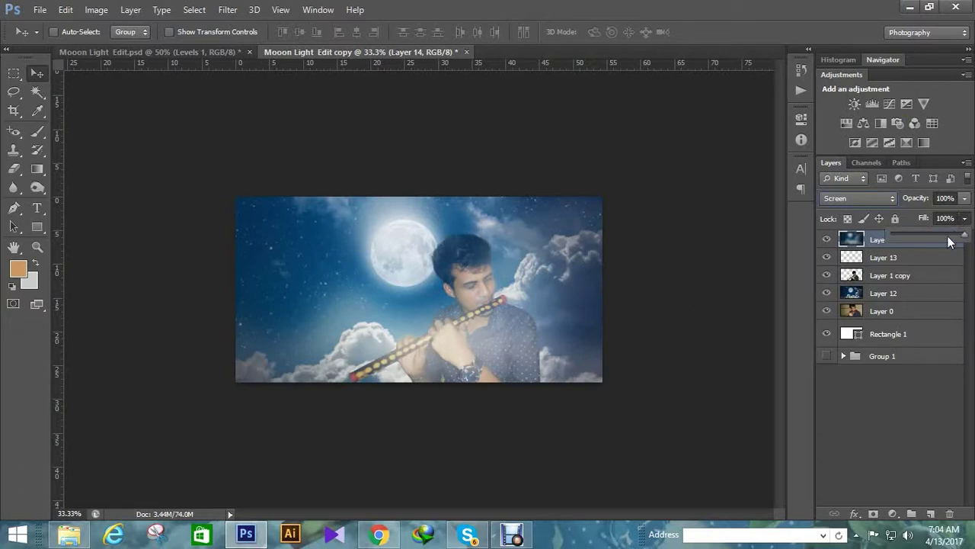
left_click_drag(937, 233, 921, 230)
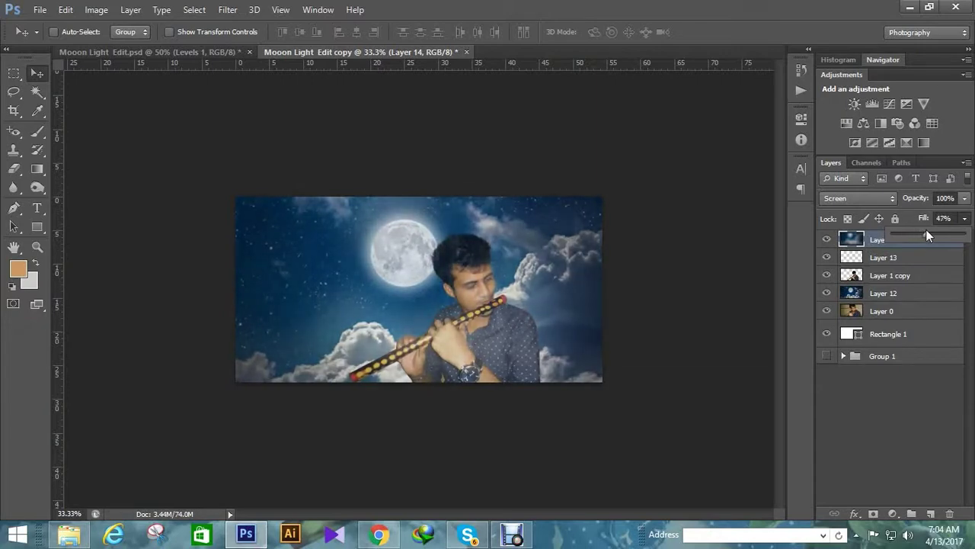
left_click(964, 198)
mouse_move(964, 214)
left_mouse_down()
mouse_move(929, 218)
mouse_move(959, 218)
left_mouse_up()
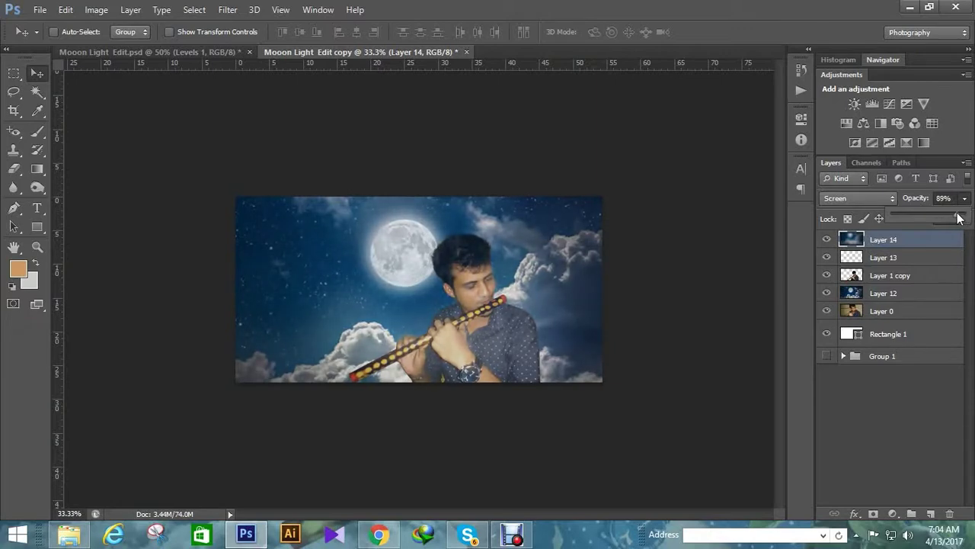
left_click(691, 206)
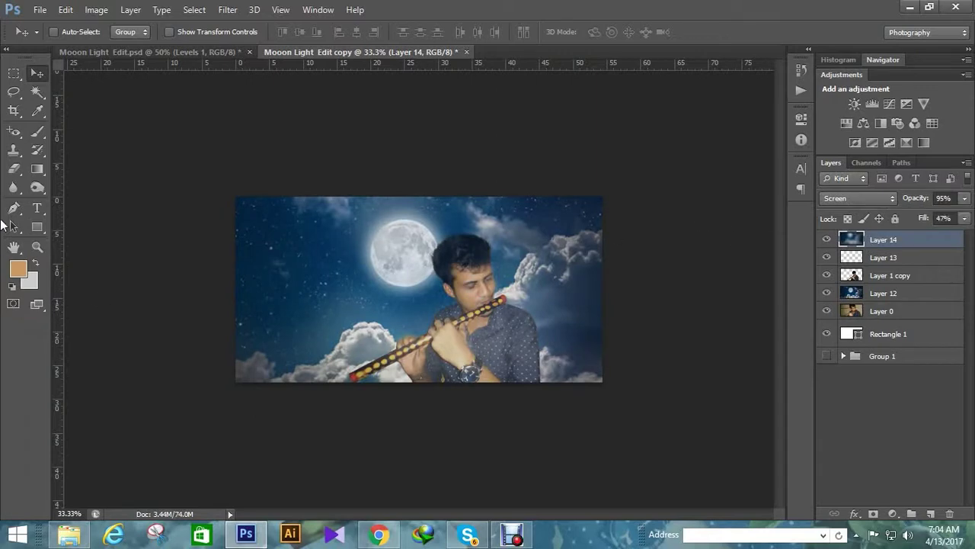
left_click(37, 246)
left_click(591, 278)
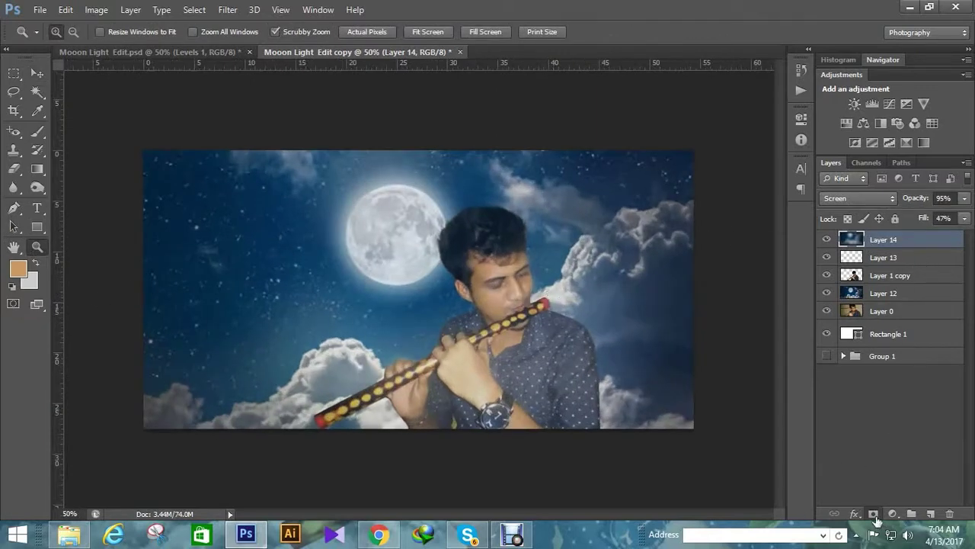
Add a white layer mask to Layer 14 and select the standard Brush tool
left_click(874, 515)
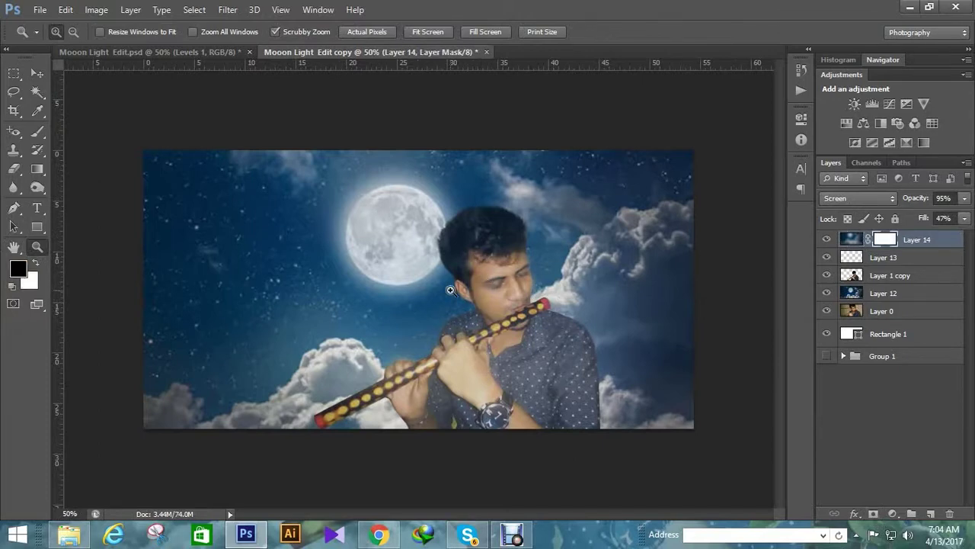
left_click(37, 134)
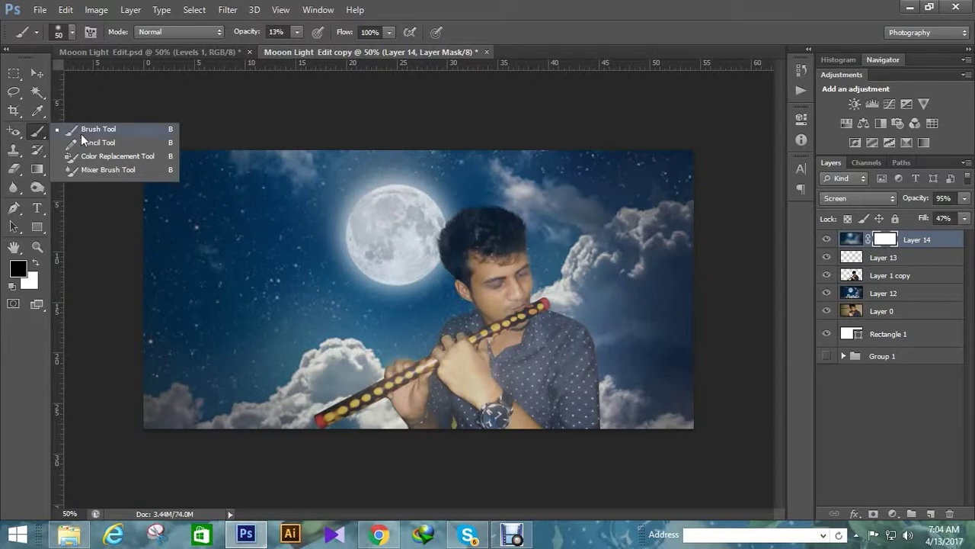
left_click(84, 130)
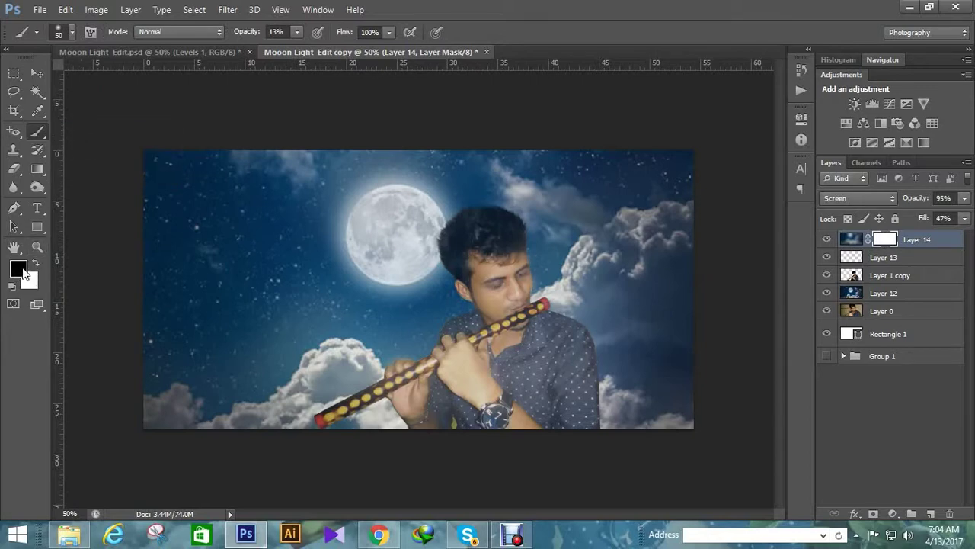
Adjust the brush opacity through 21% and 41%, settling at 13%
left_click(297, 33)
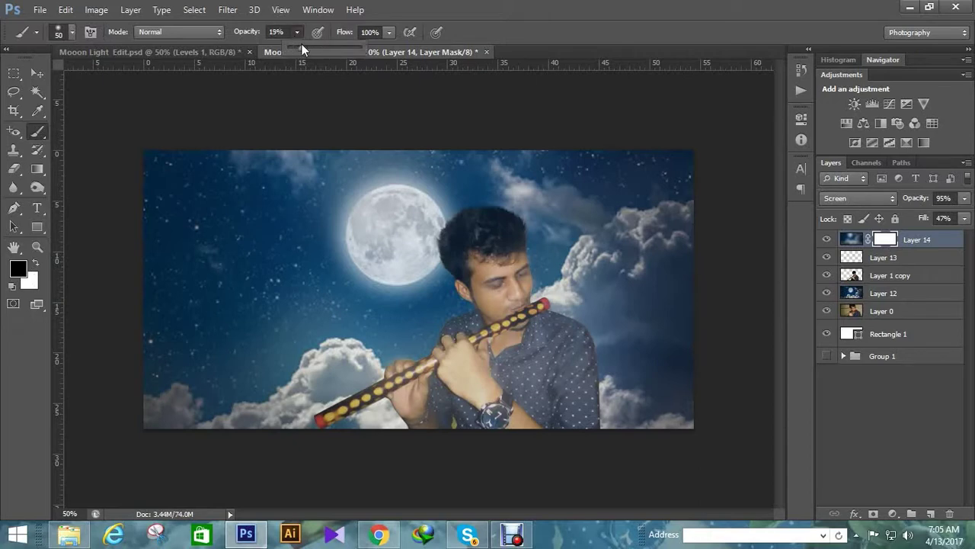
left_click(486, 265)
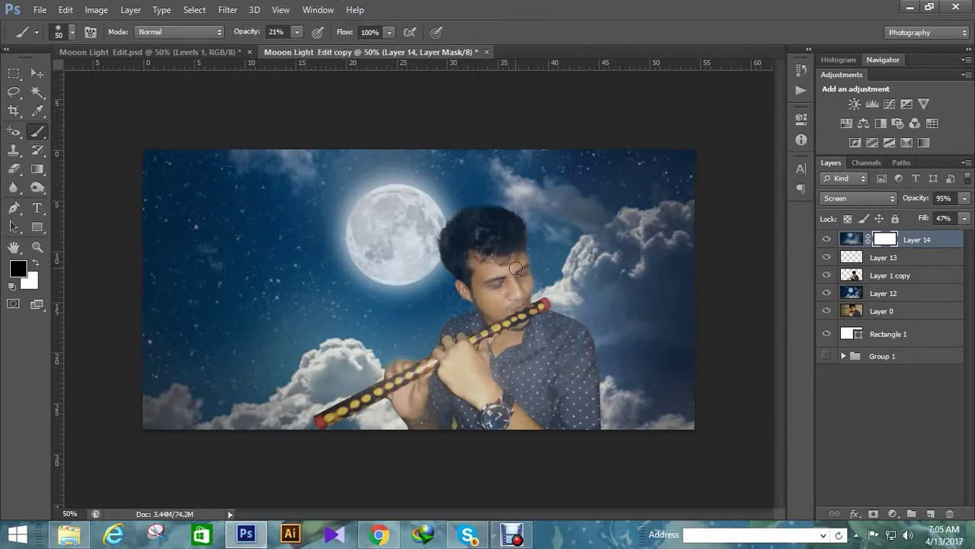
key("ctrl+plus")
key("ctrl+plus")
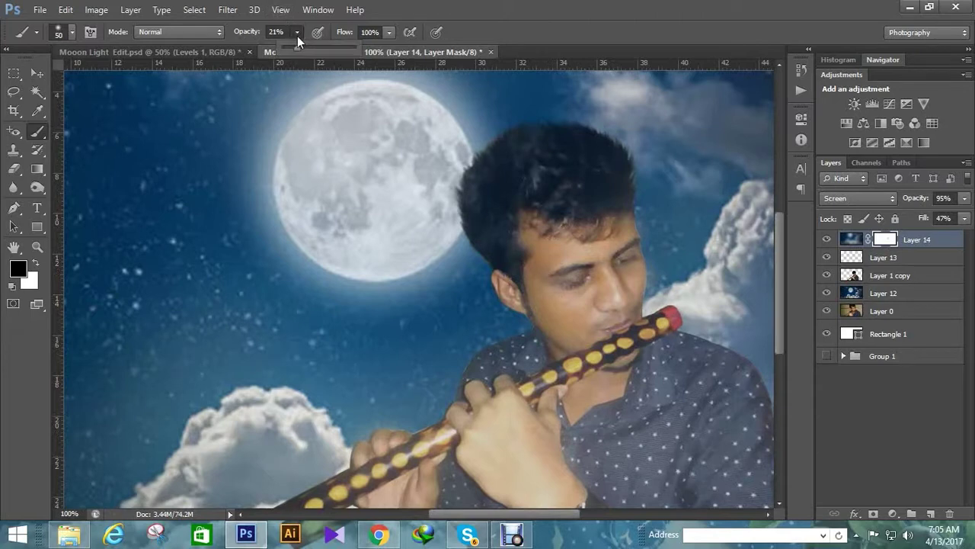
key("4")
key("1")
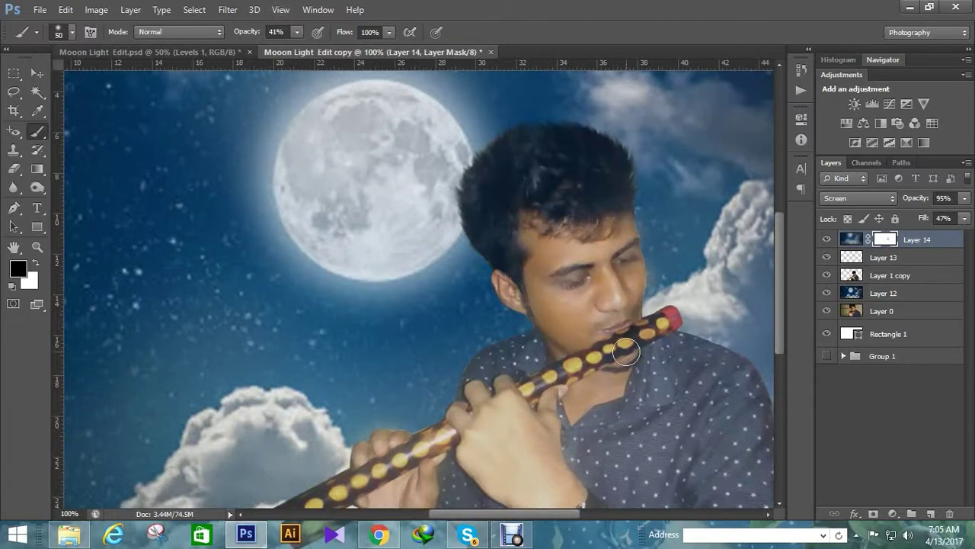
scroll(609, 354, "down", 2)
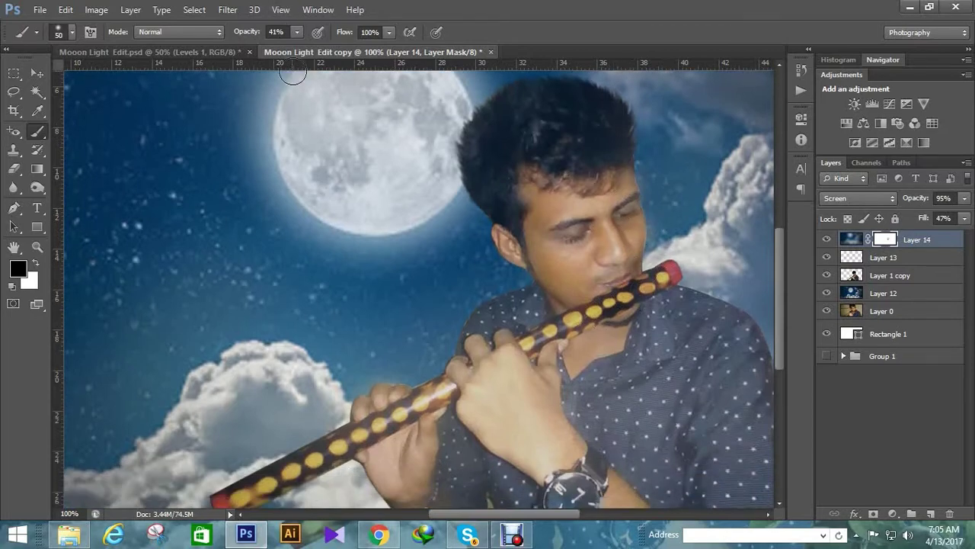
left_click_drag(299, 32, 277, 43)
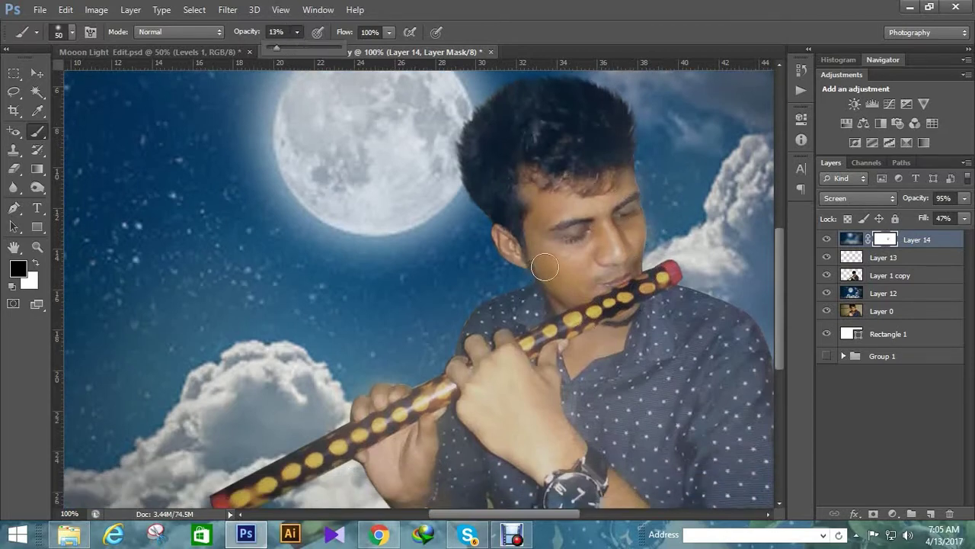
scroll(541, 282, "down", 2)
scroll(534, 267, "down", 2)
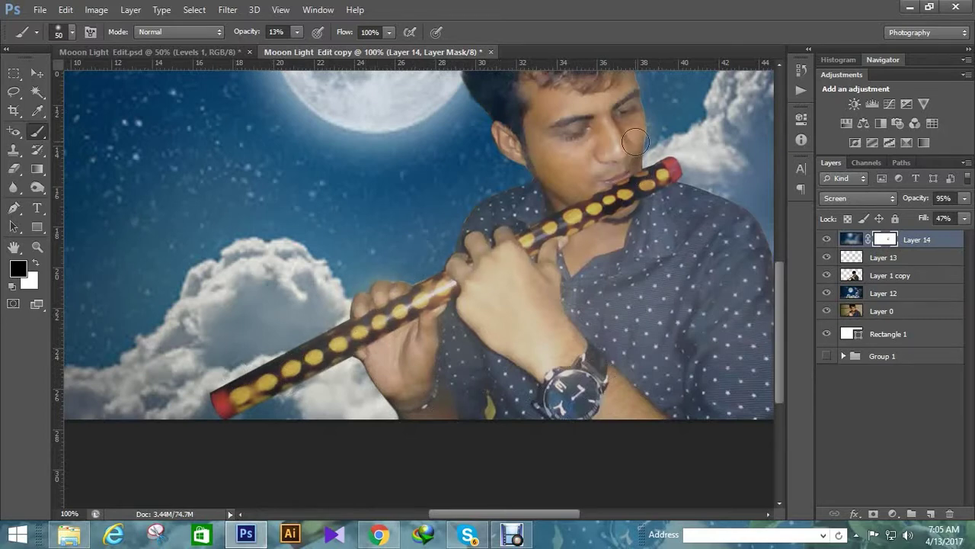
scroll(681, 279, "down", 1, "alt")
scroll(682, 278, "down", 2, "alt")
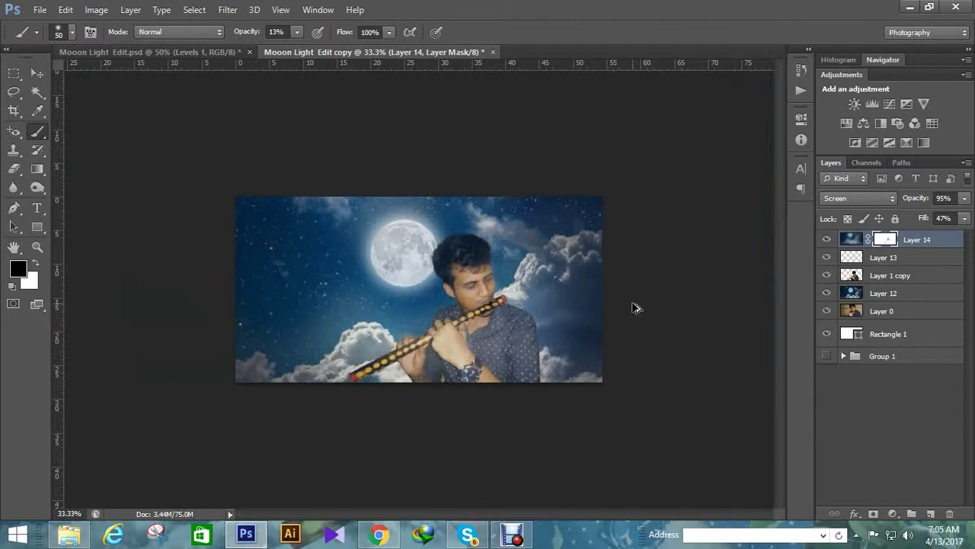
Stamp all visible layers into a new merged Layer 15
key("ctrl+shift+alt+e")
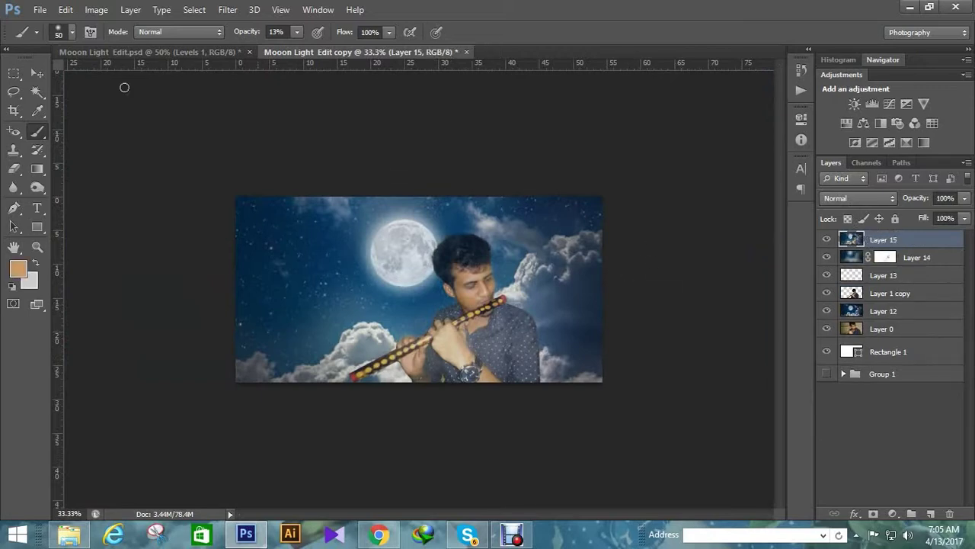
left_click(67, 10)
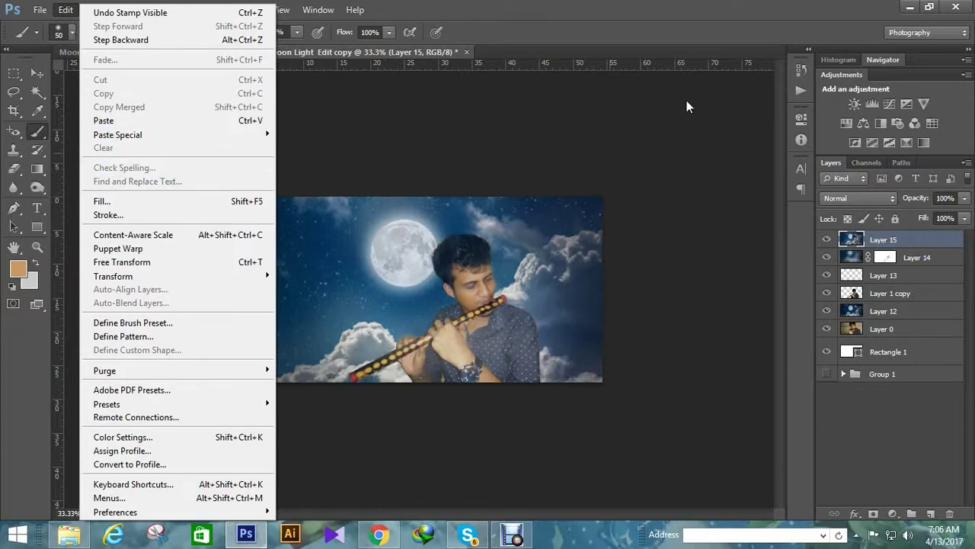
left_click(641, 86)
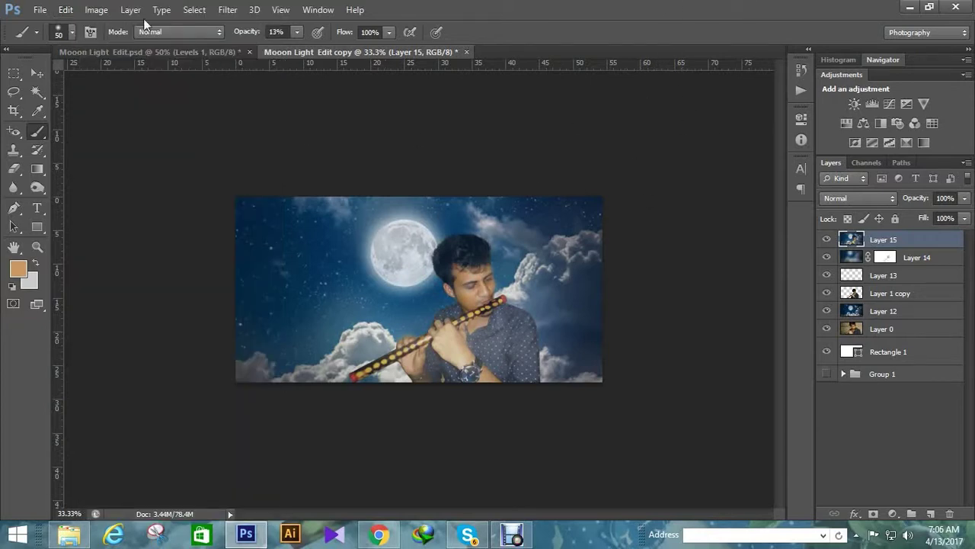
Apply Brightness/Contrast to Layer 15 with Brightness 30 and Contrast 35
left_click(96, 9)
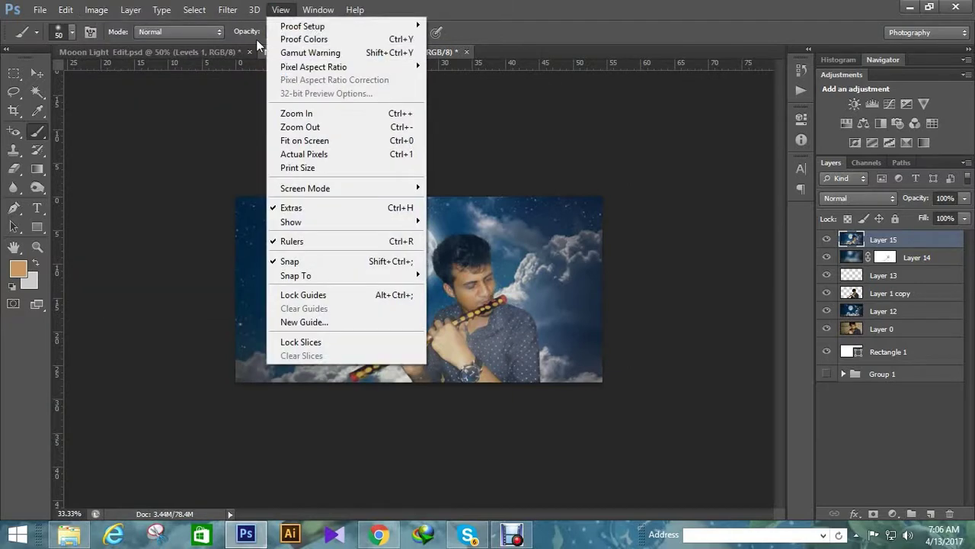
mouse_move(117, 45)
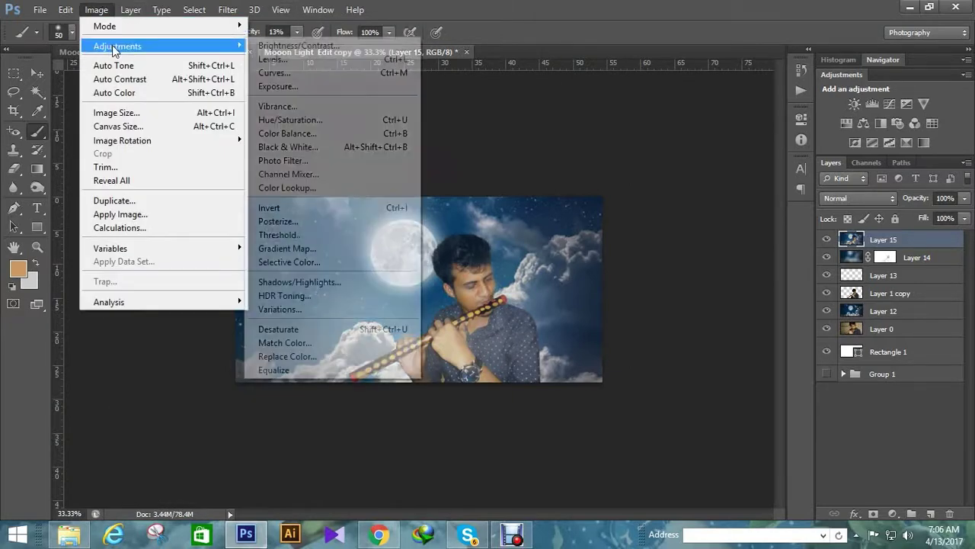
left_click(270, 47)
mouse_move(743, 208)
left_mouse_down()
mouse_move(770, 208)
mouse_move(760, 206)
left_mouse_up()
mouse_move(744, 242)
left_mouse_down()
mouse_move(703, 241)
mouse_move(804, 242)
mouse_move(781, 241)
mouse_move(758, 213)
left_mouse_up()
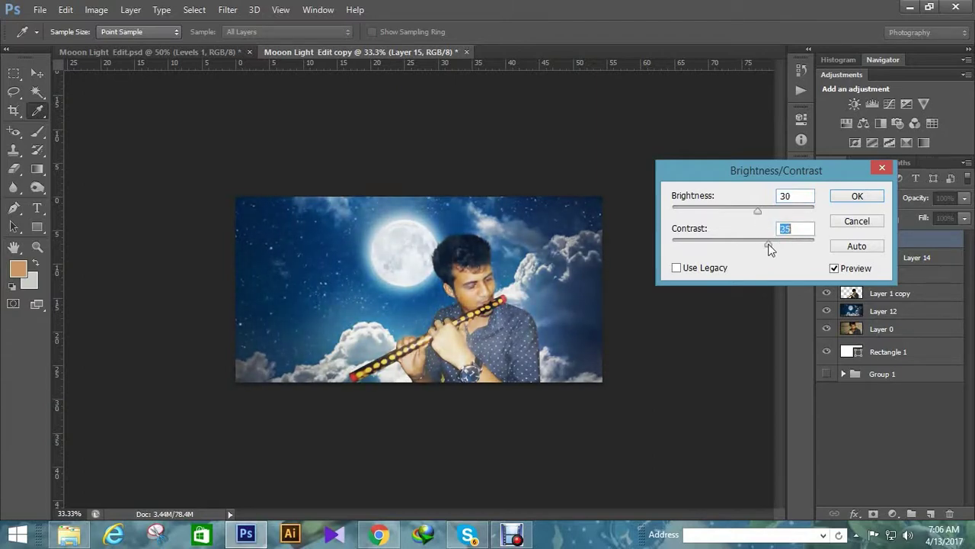
left_click(852, 197)
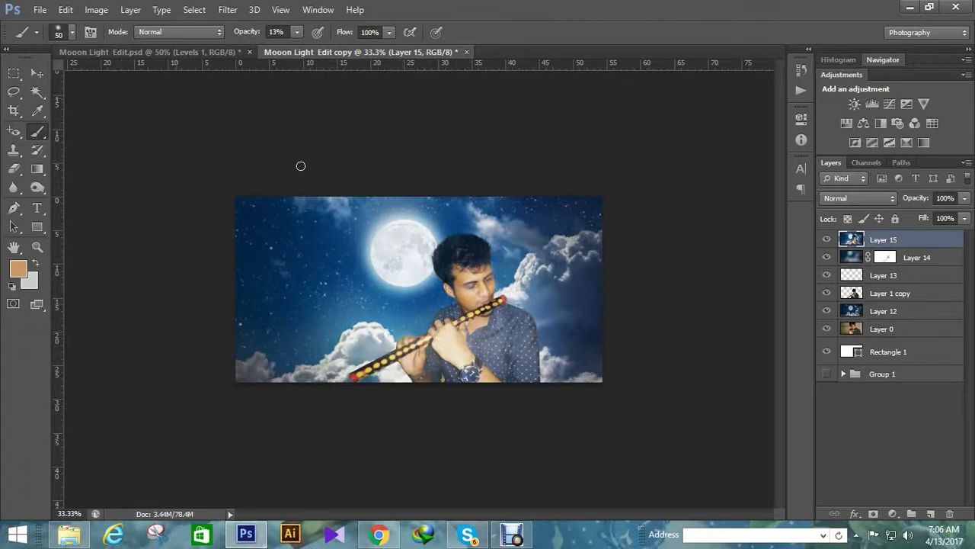
left_click(163, 51)
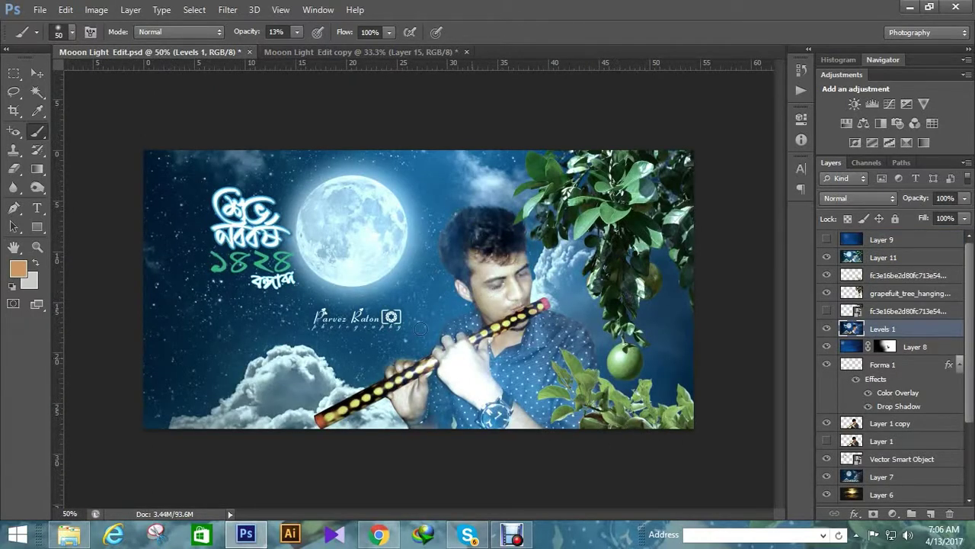
left_click(352, 52)
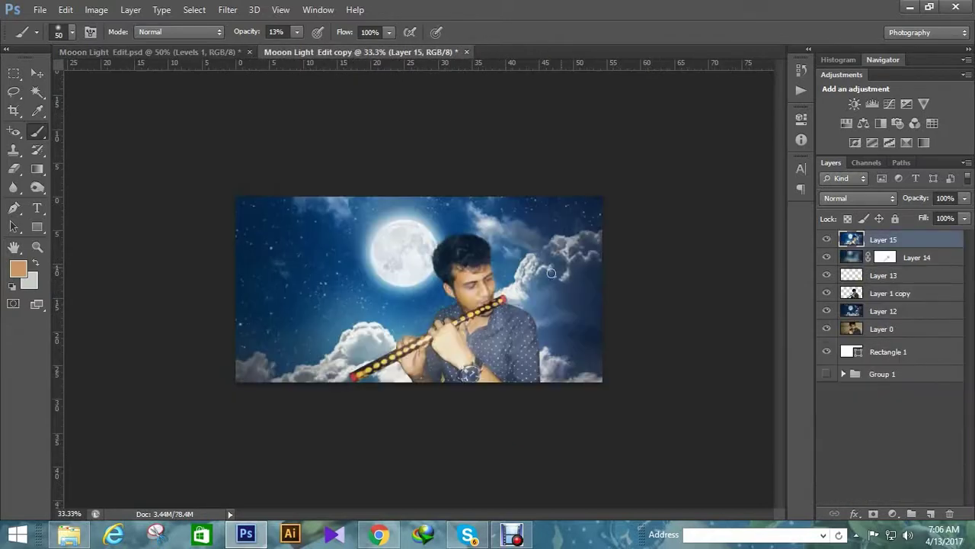
left_click(379, 534)
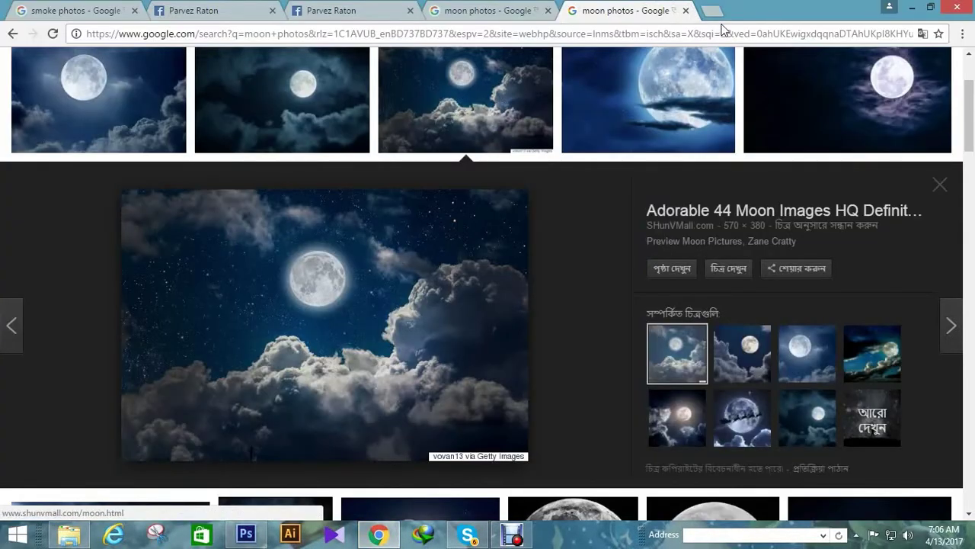
left_click(245, 534)
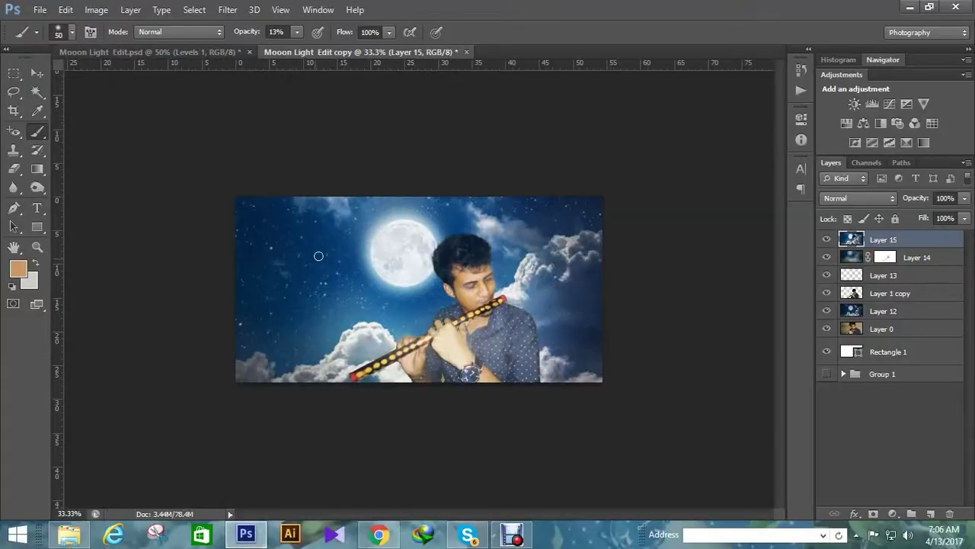
left_click(39, 9)
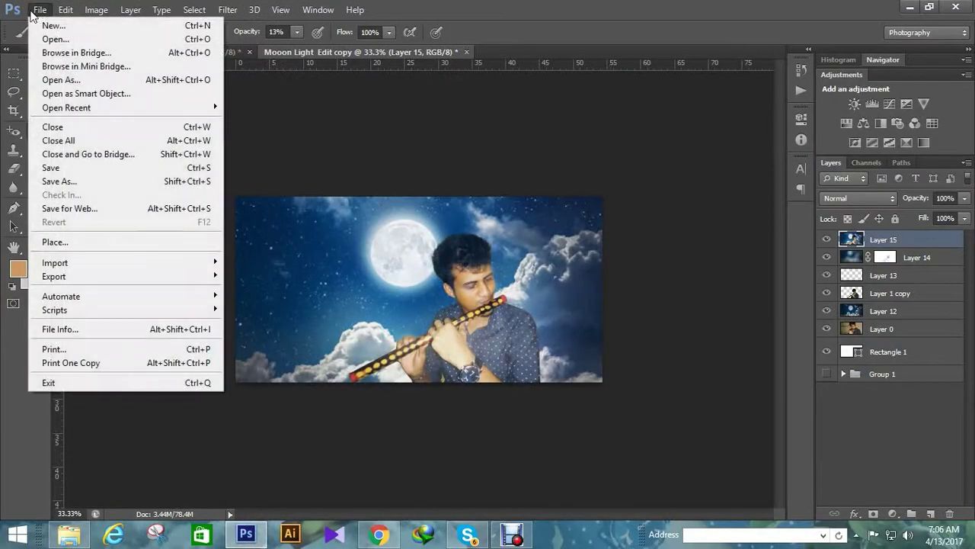
left_click(55, 243)
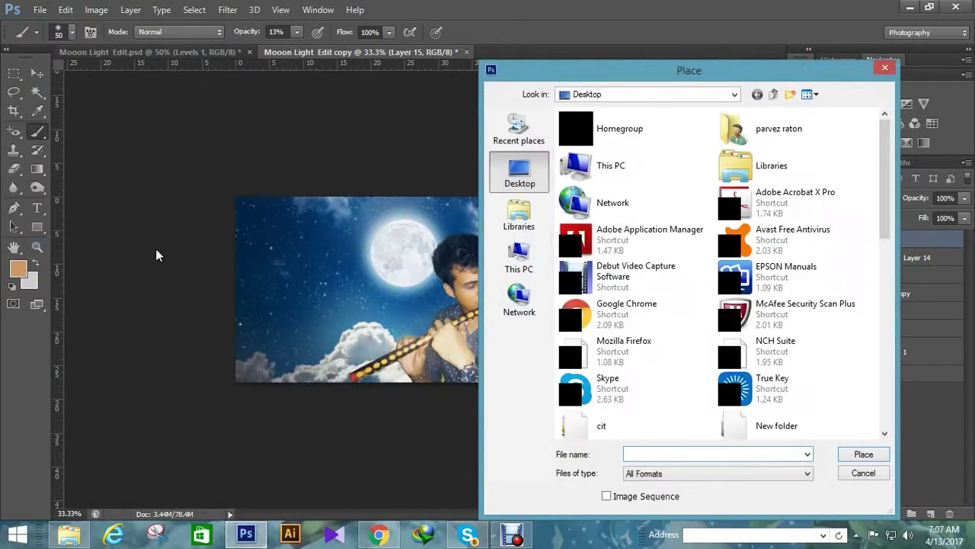
left_click_drag(885, 156, 878, 257)
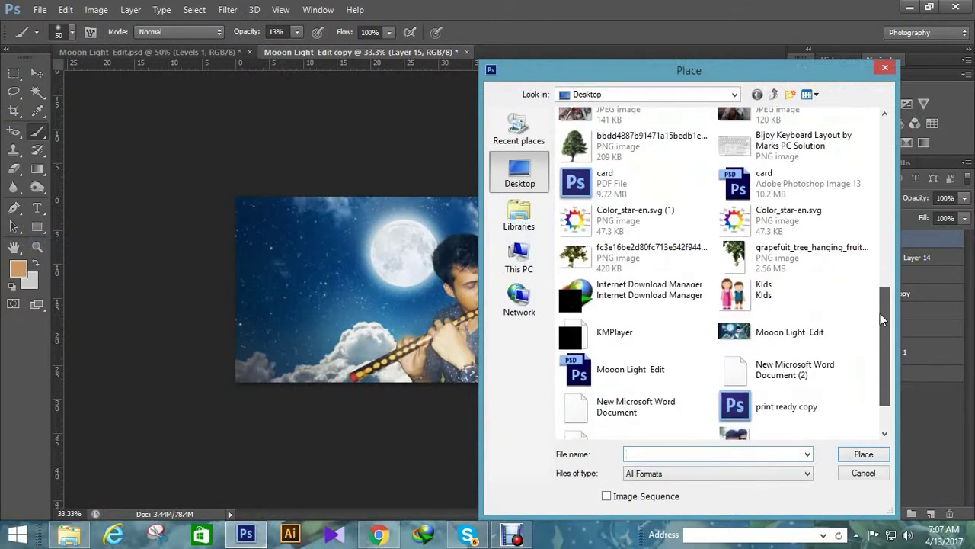
left_click_drag(878, 257, 880, 316)
left_click(765, 253)
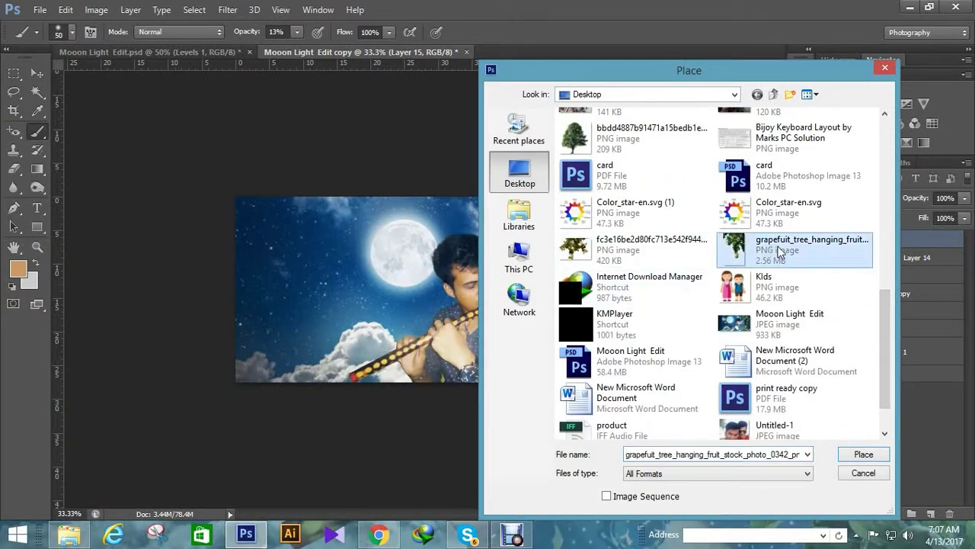
double_click(766, 255)
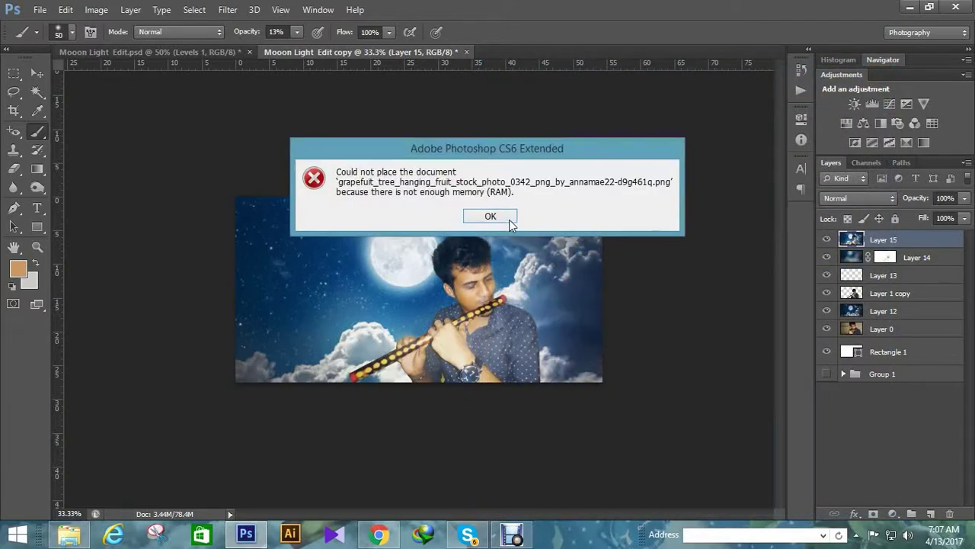
left_click(509, 219)
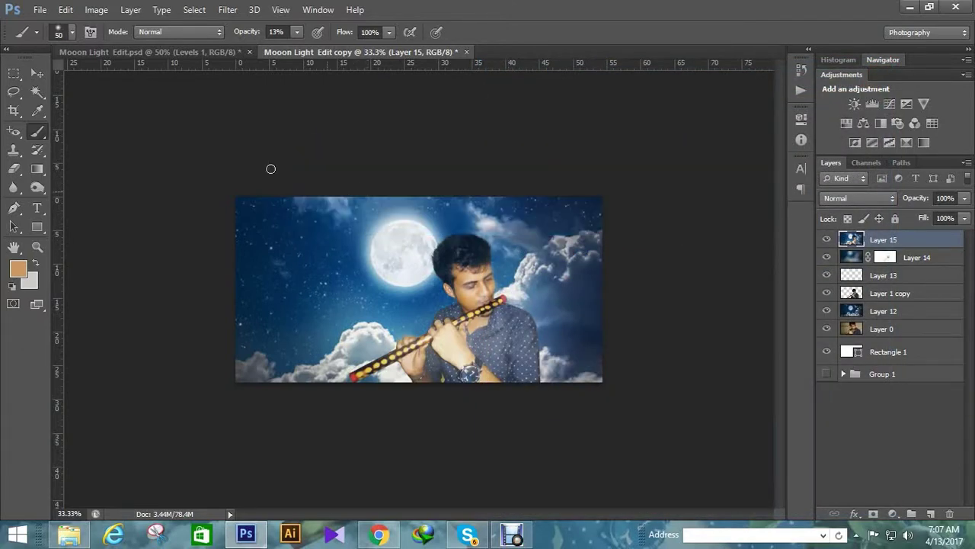
Place the grapefruit tree PNG into the composite
left_click(40, 10)
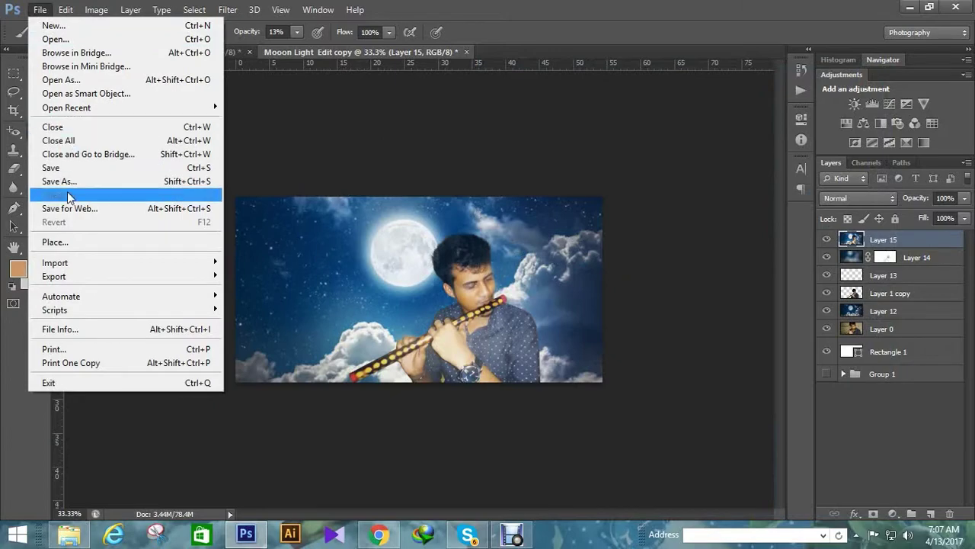
left_click(55, 241)
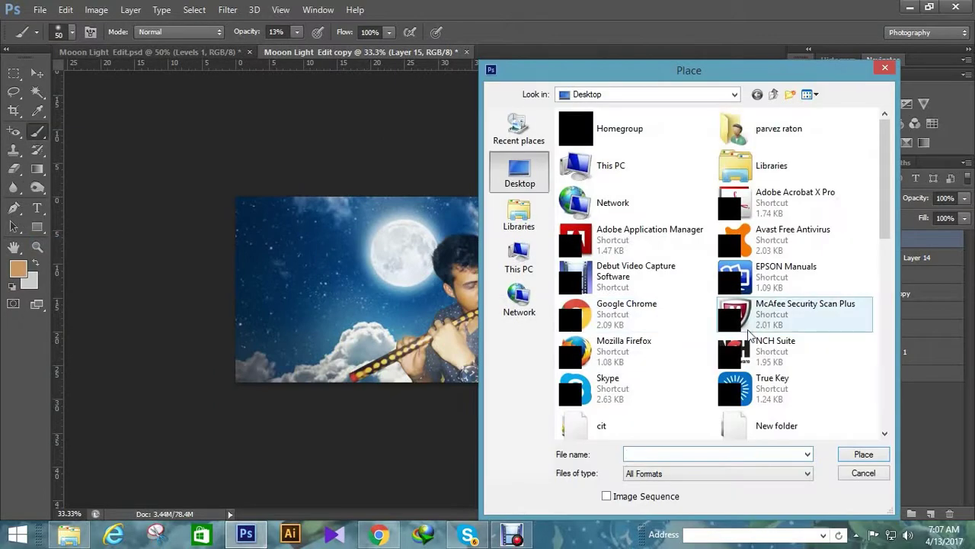
left_click_drag(888, 209, 851, 387)
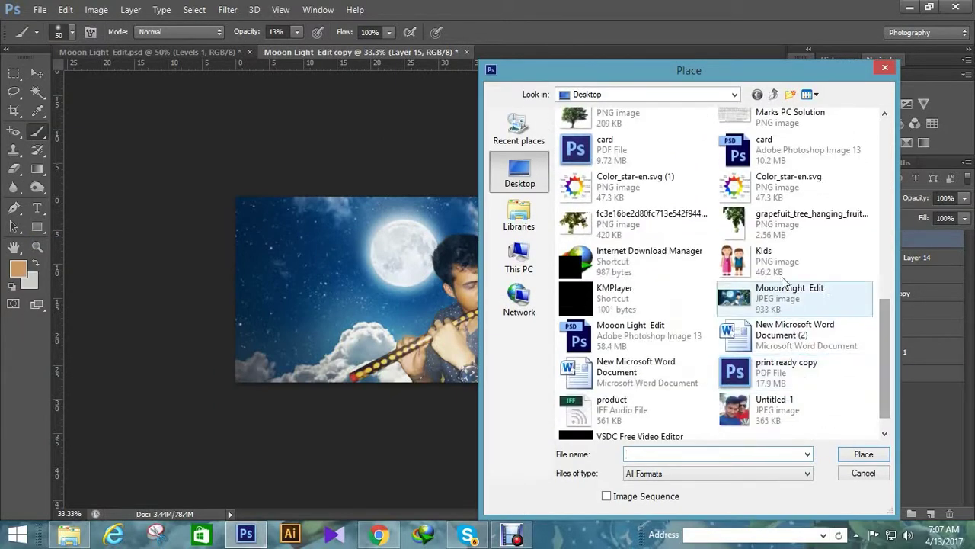
left_click(772, 230)
double_click(771, 229)
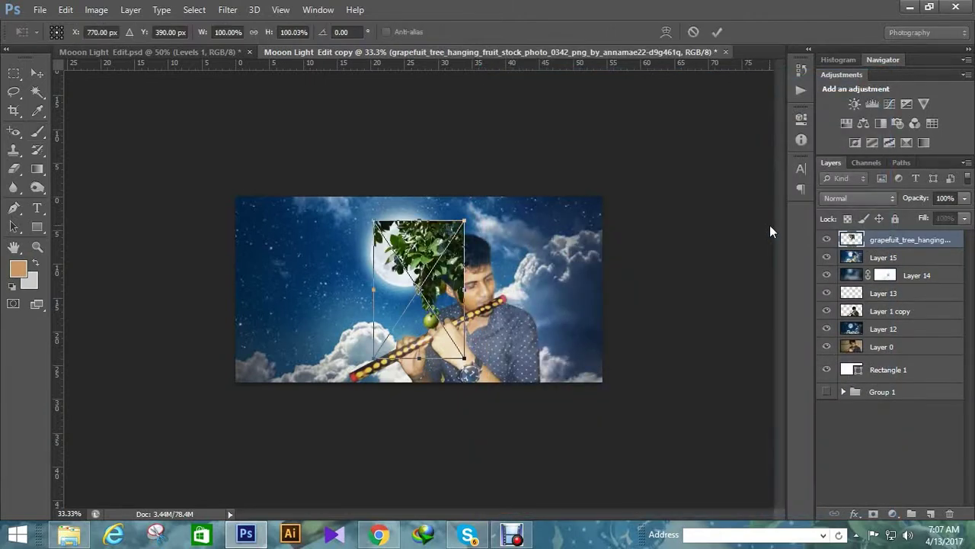
Move the tree to the upper right, scale it to about 141%, and commit
left_click_drag(419, 290, 553, 274)
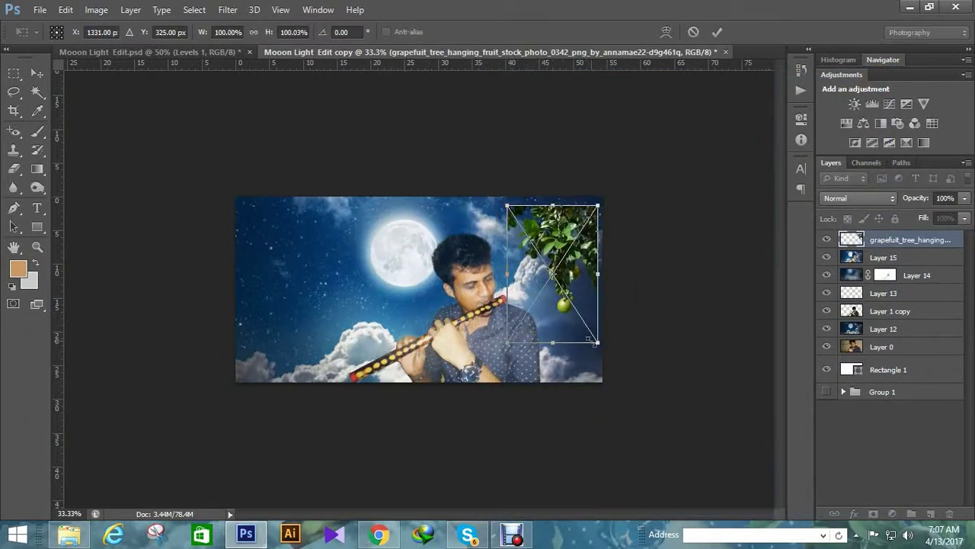
left_click_drag(595, 343, 632, 360)
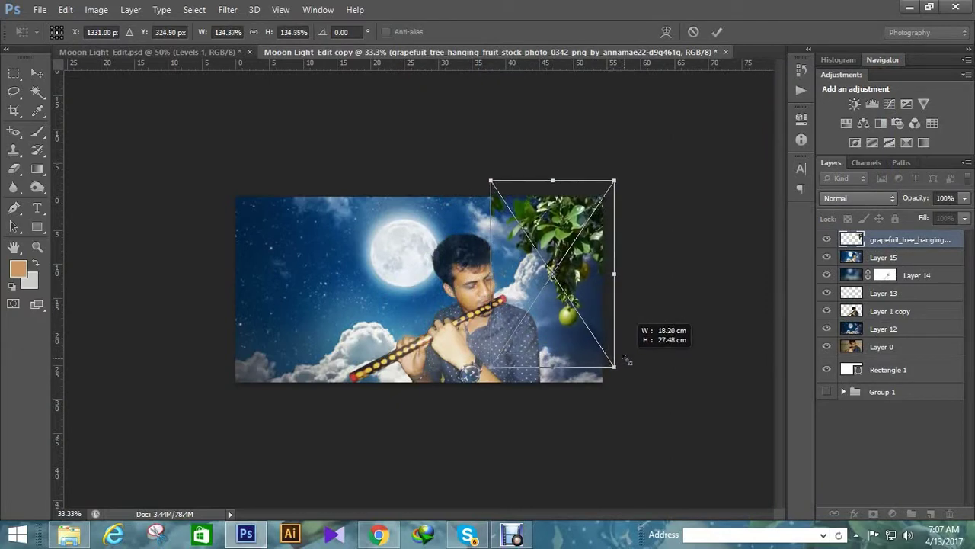
left_click_drag(597, 253, 586, 248)
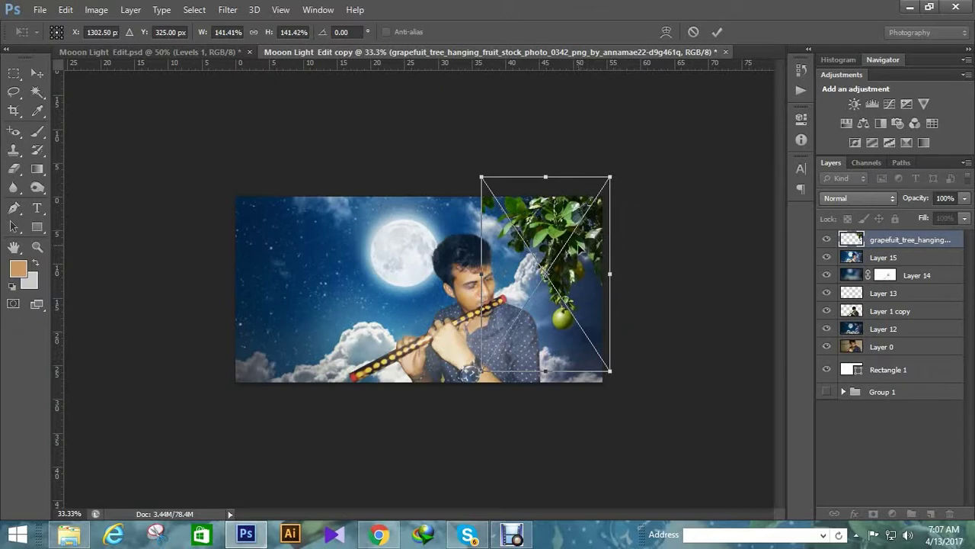
left_click_drag(586, 249, 584, 247)
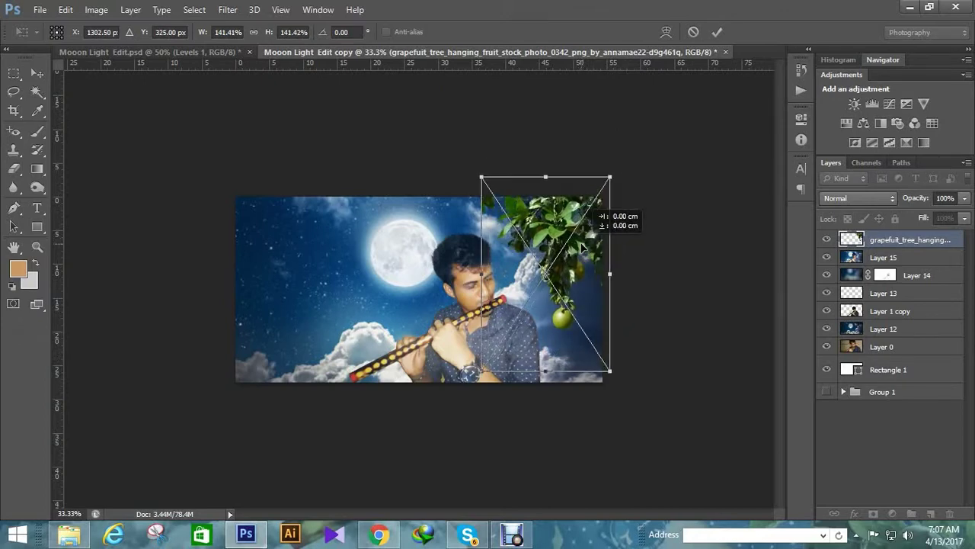
left_click(717, 32)
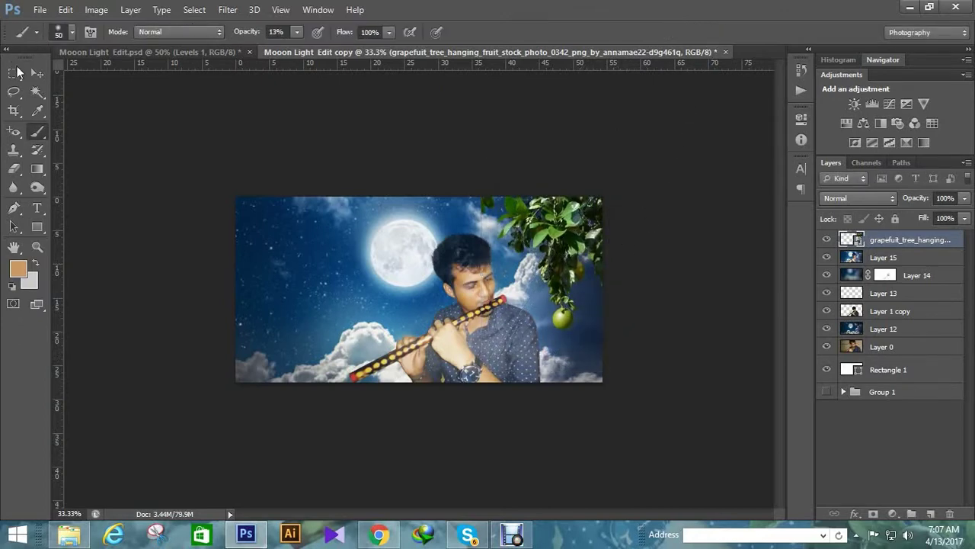
Nudge the tree image slightly right and zoom in on the grapefruit branch
left_click(37, 72)
left_click_drag(551, 221, 560, 222)
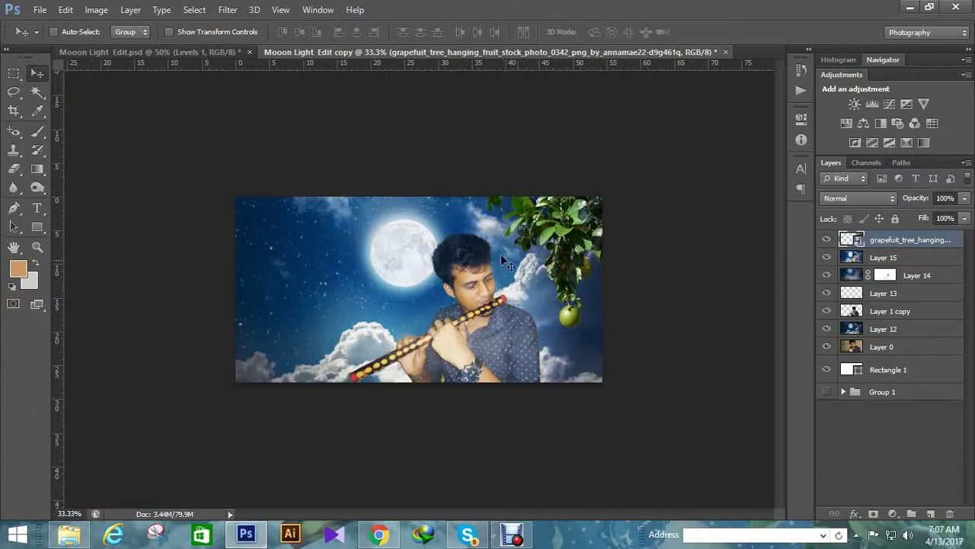
left_click(37, 246)
left_click(532, 306)
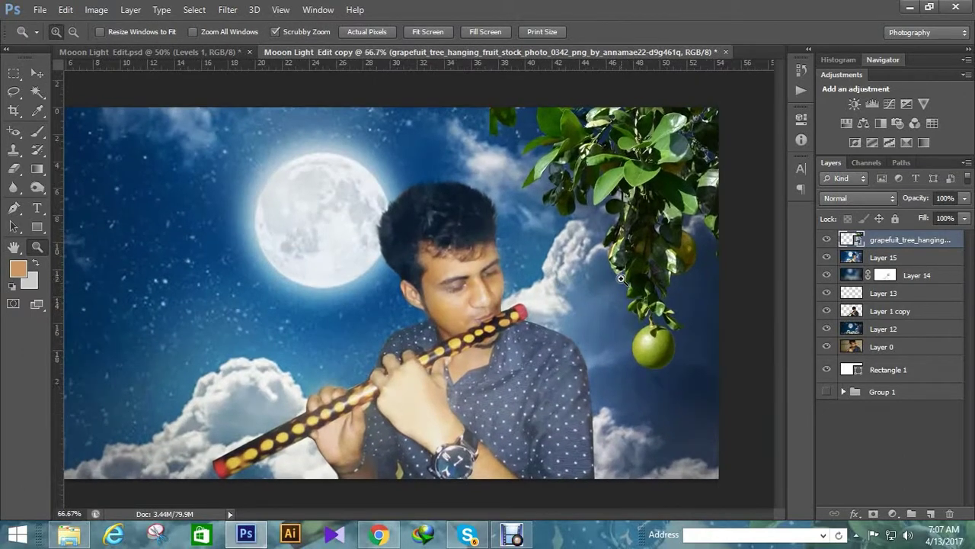
left_click(622, 280)
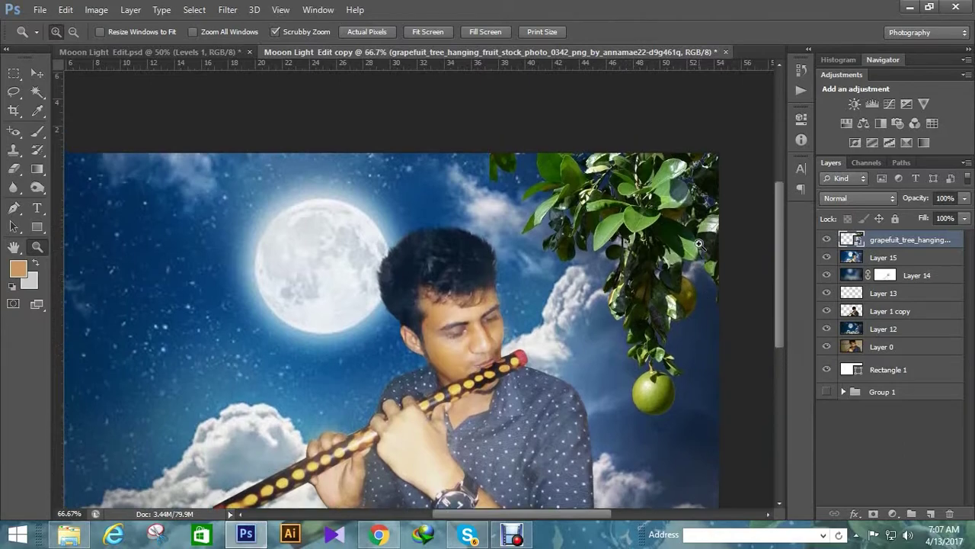
left_click(669, 269)
scroll(670, 273, "up", 2)
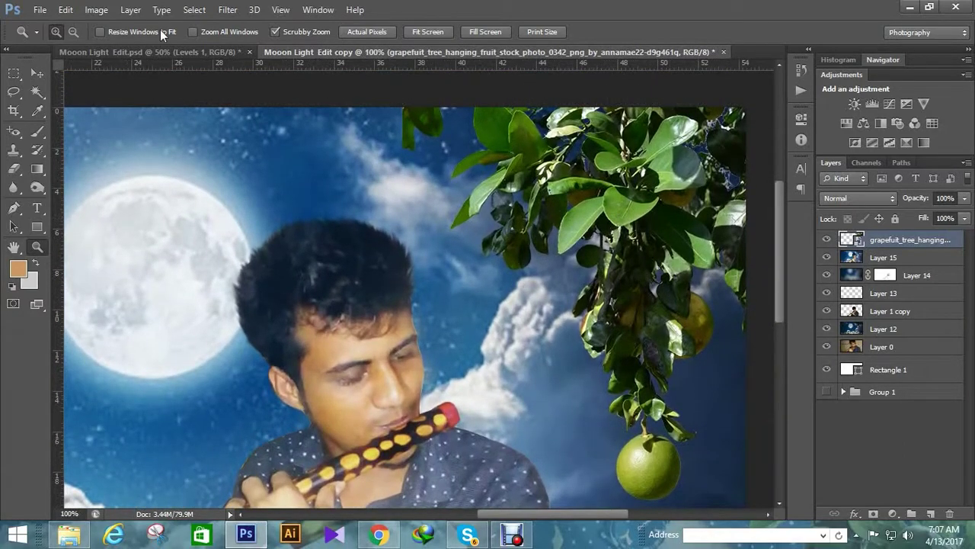
Check Image > Adjustments, then open the grapefruit smart object's contents and accept the notice
left_click(96, 10)
mouse_move(118, 46)
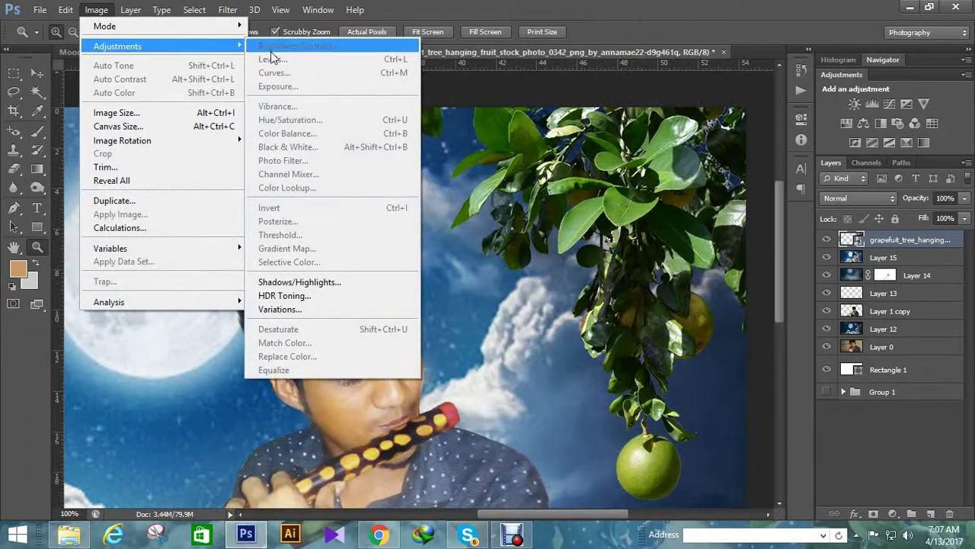
left_click(912, 241)
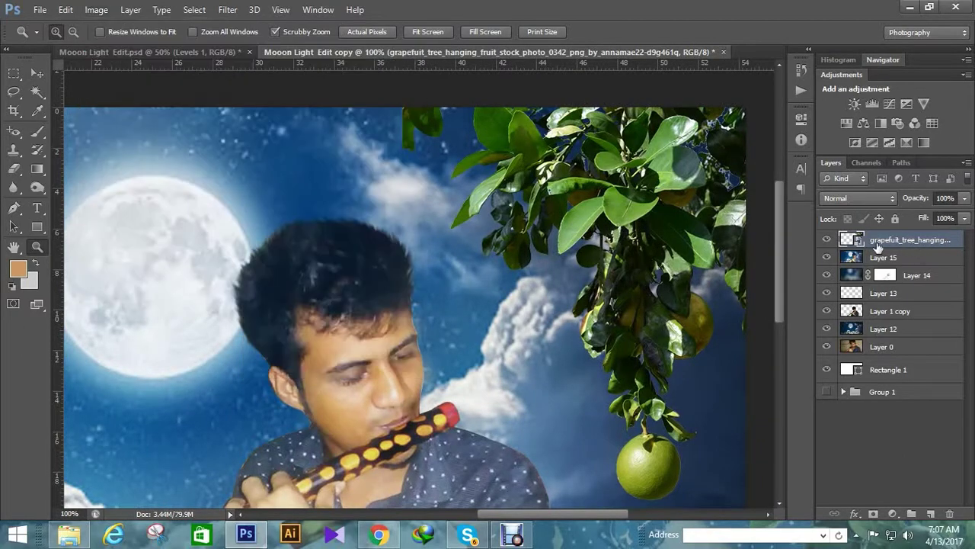
left_click(97, 10)
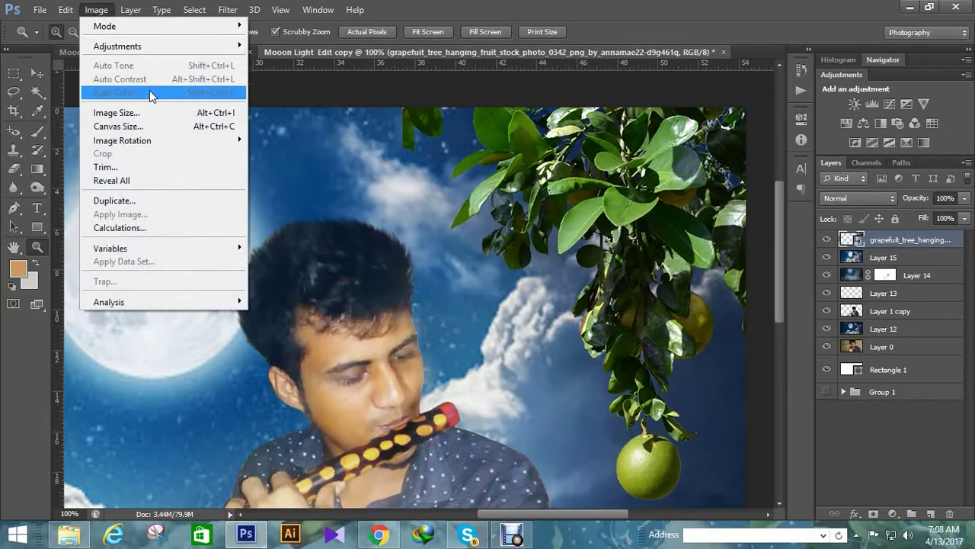
mouse_move(117, 47)
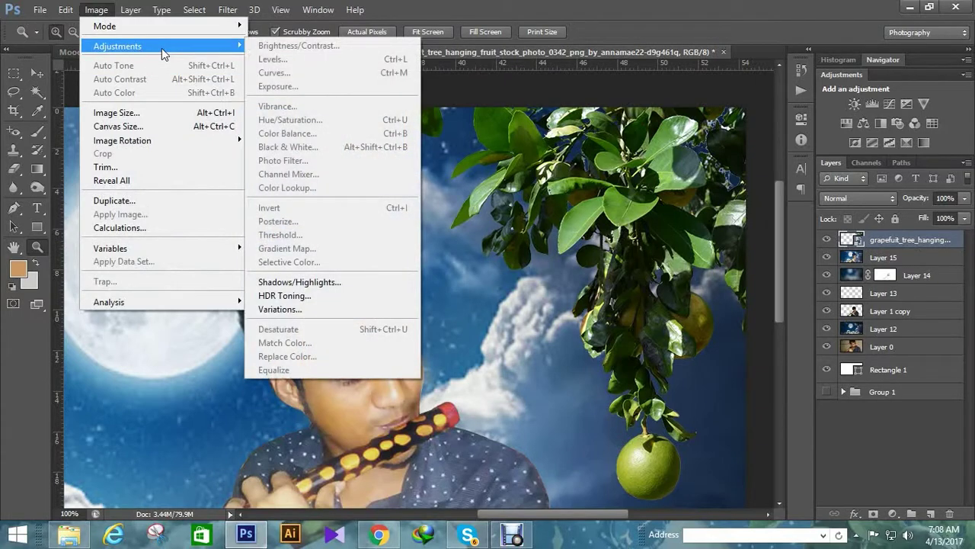
left_click(564, 170)
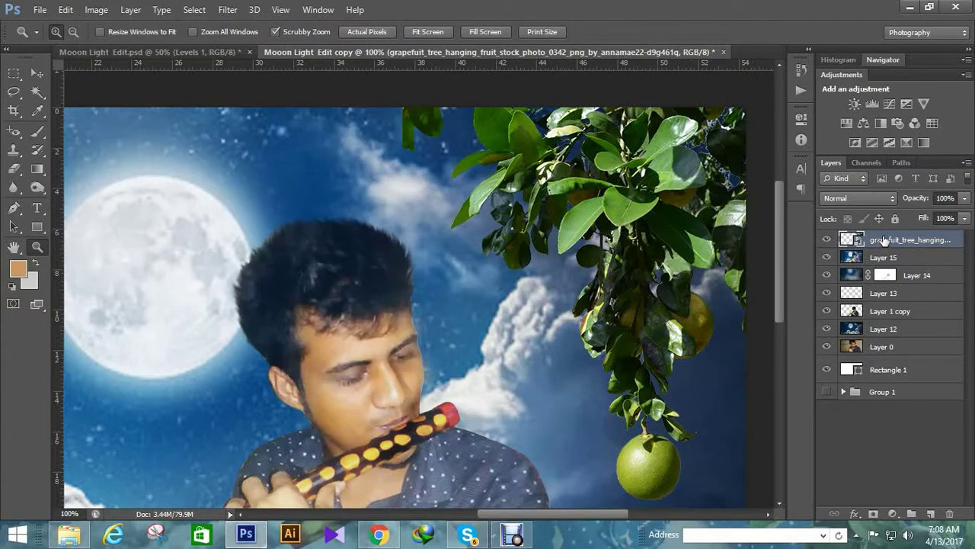
double_click(884, 241)
left_click(858, 243)
double_click(858, 242)
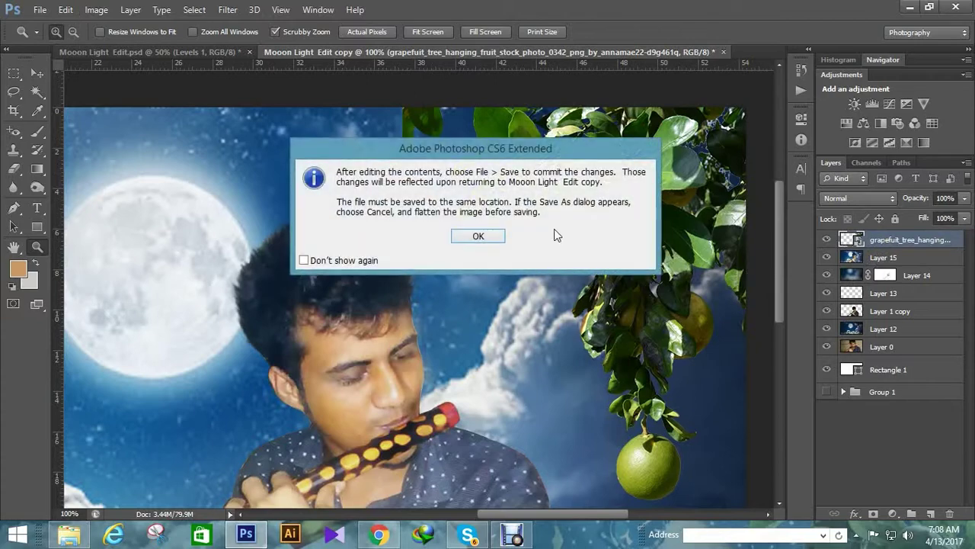
left_click(484, 237)
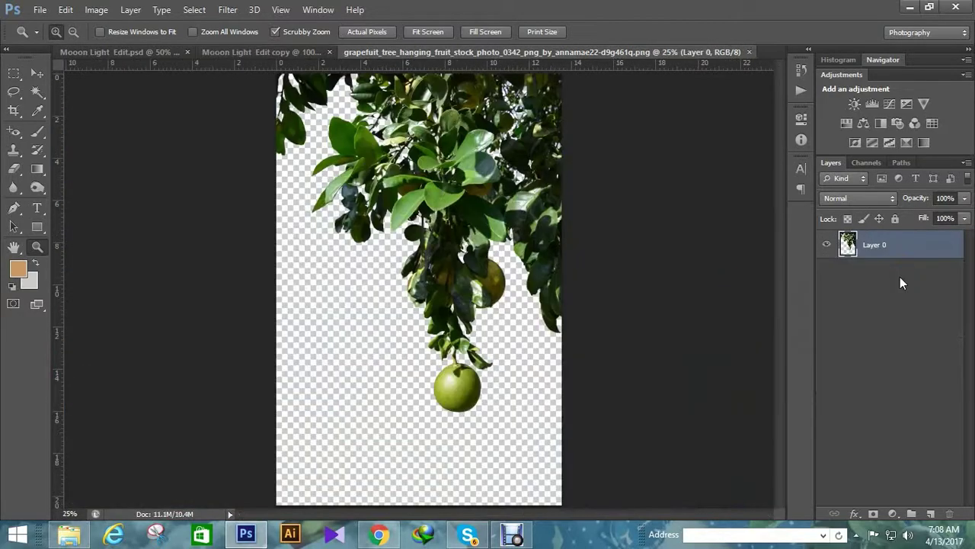
Apply Match Color to lower the branch's luminance and colour intensity
left_click(464, 155)
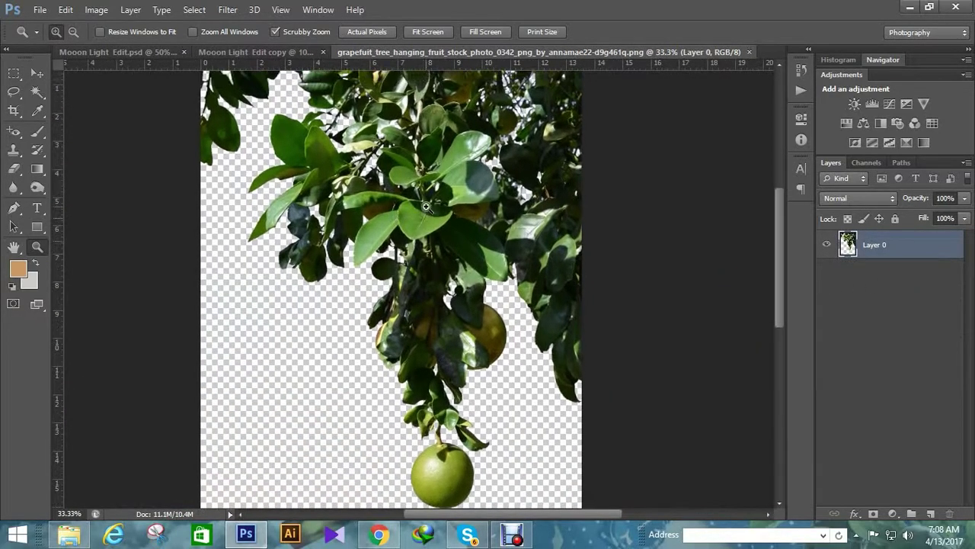
scroll(430, 217, "down", 3)
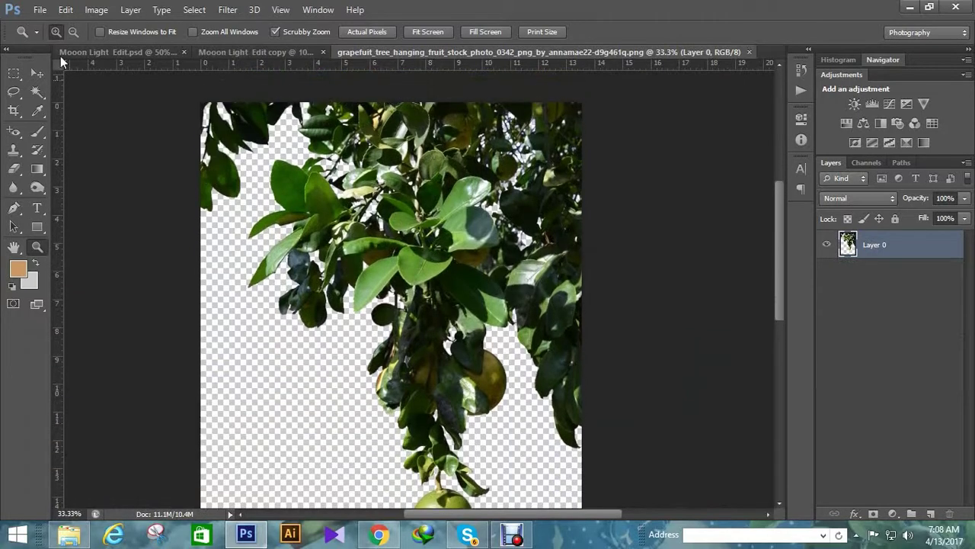
left_click(93, 9)
mouse_move(117, 45)
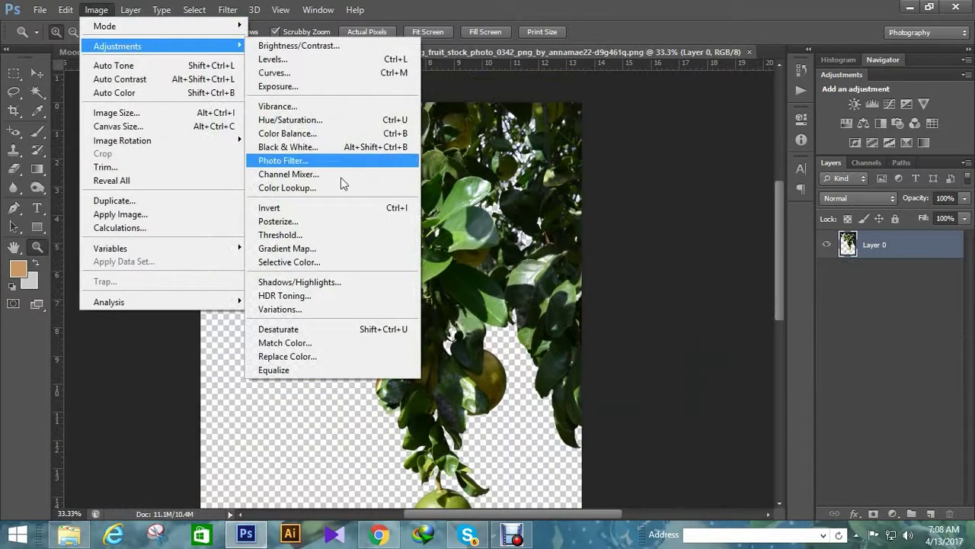
left_click(323, 345)
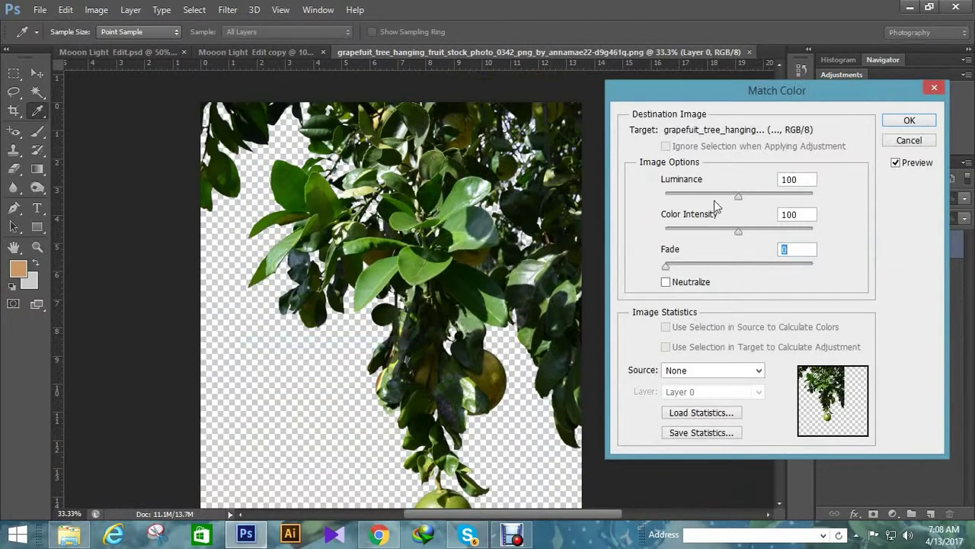
mouse_move(738, 196)
left_mouse_down()
mouse_move(718, 196)
mouse_move(763, 197)
left_mouse_up()
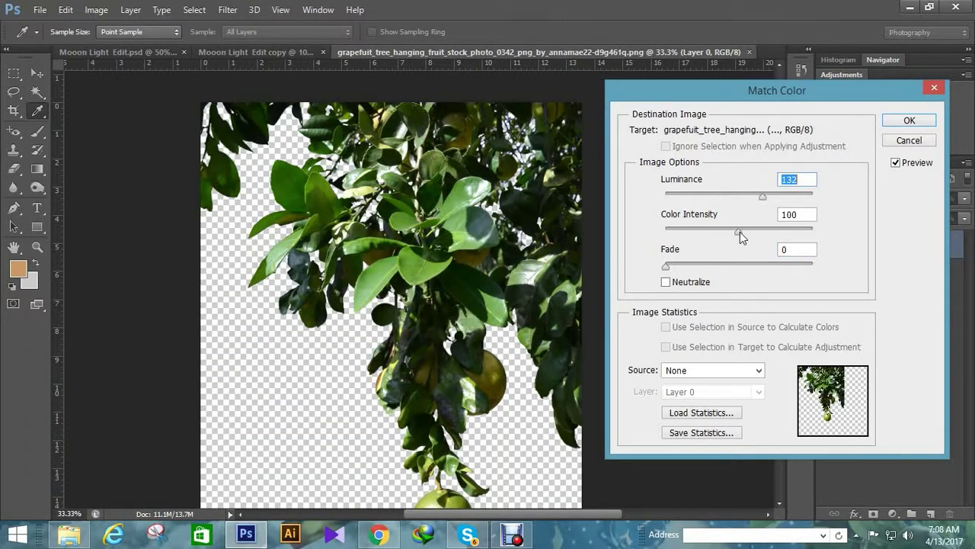
mouse_move(740, 232)
left_mouse_down()
mouse_move(702, 234)
mouse_move(734, 232)
mouse_move(734, 199)
left_mouse_up()
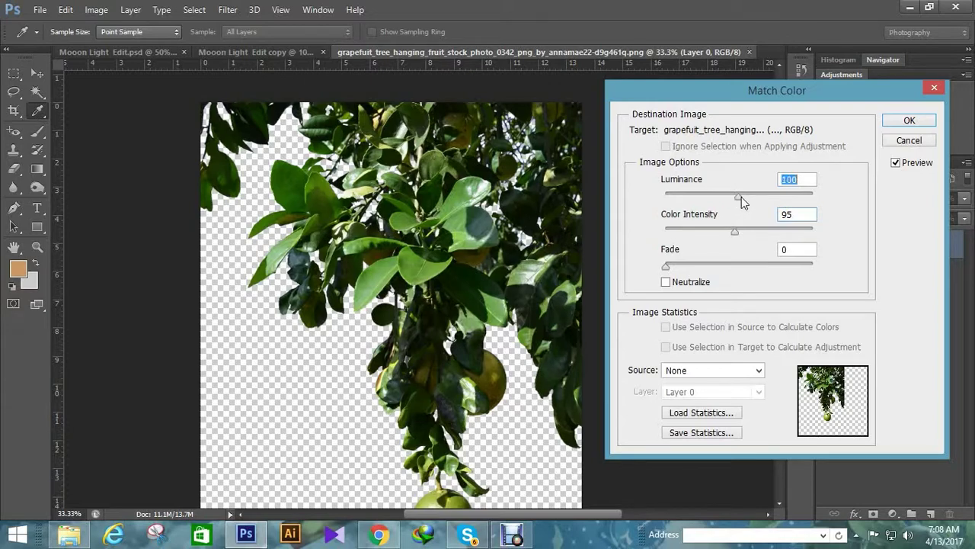
left_click(909, 122)
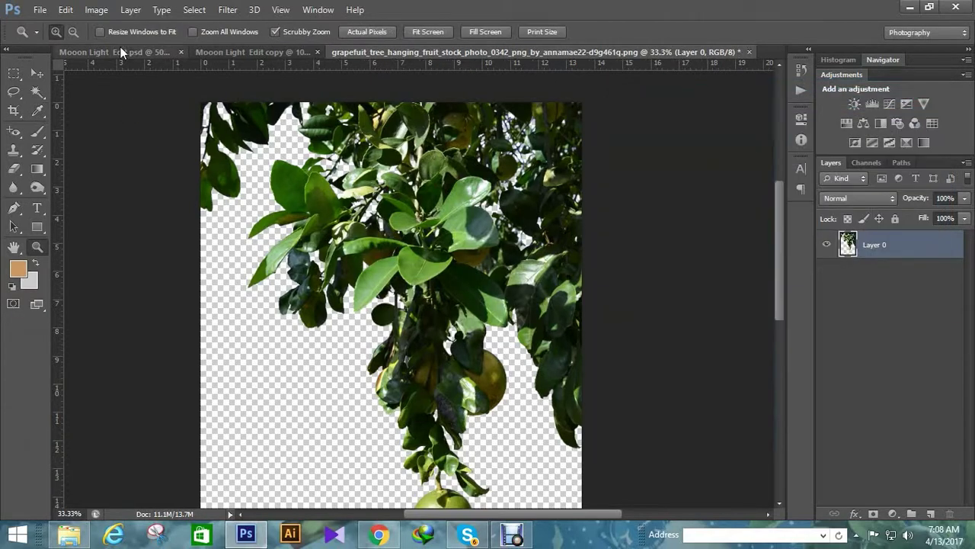
Use Brightness/Contrast to slightly darken the branch and raise its contrast
left_click(96, 9)
left_click(284, 40)
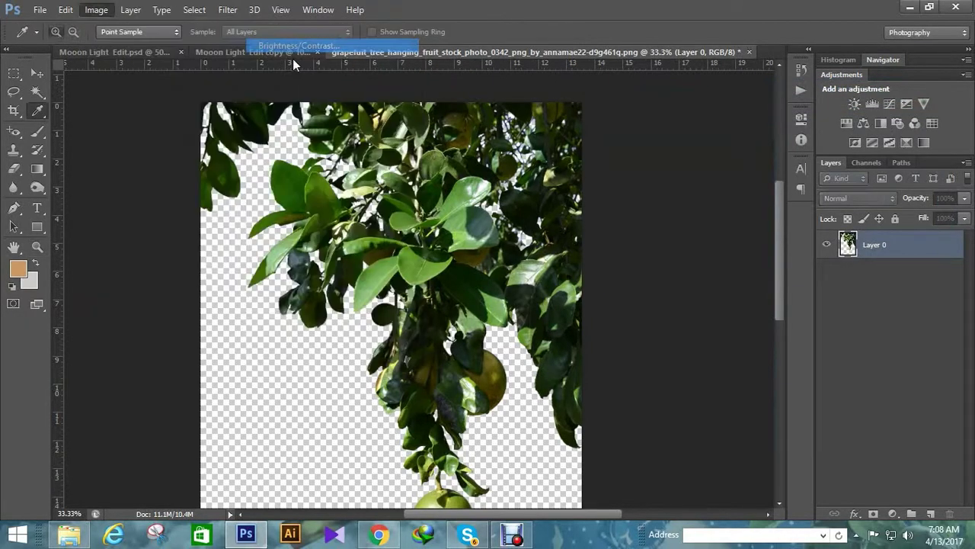
left_click_drag(744, 213, 727, 209)
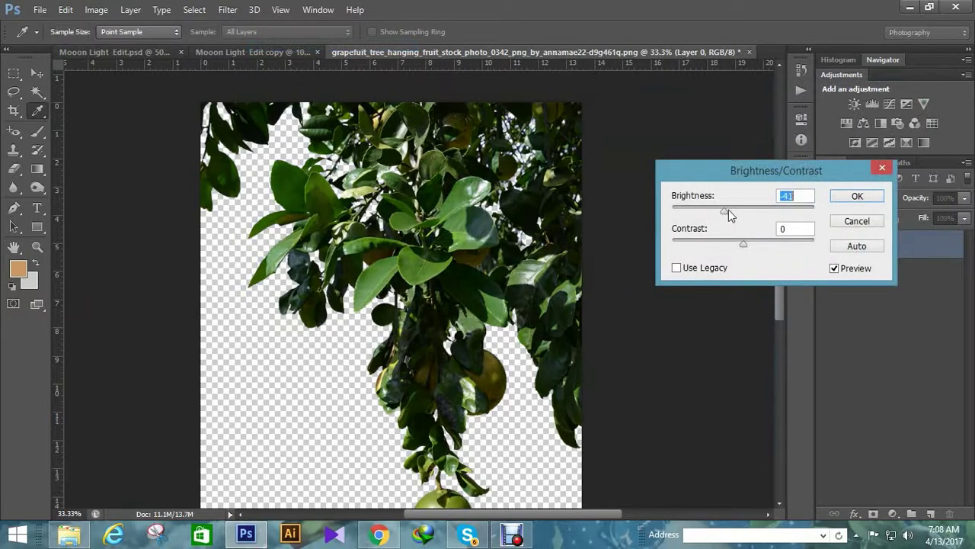
left_click_drag(743, 244, 766, 244)
left_click_drag(730, 212, 736, 213)
left_click(842, 194)
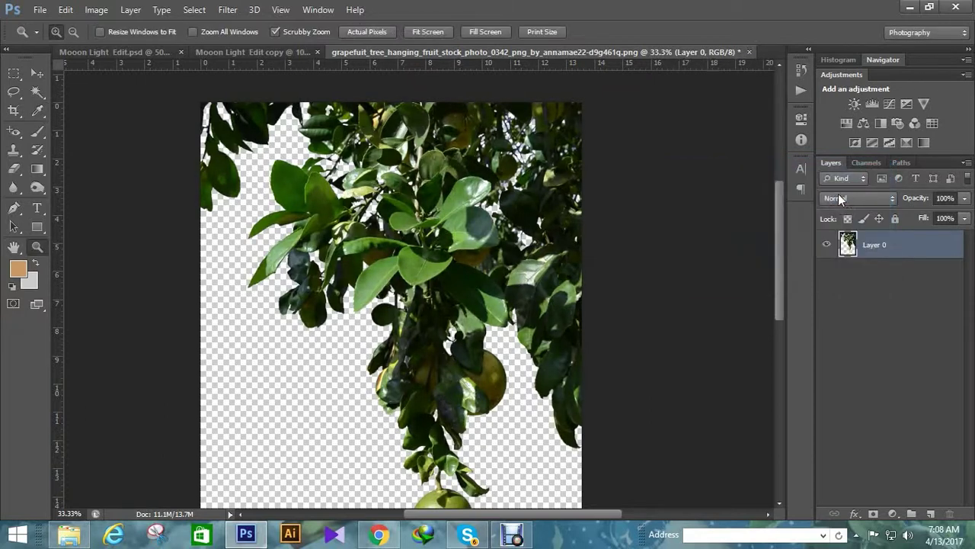
Close the branch document, saving changes, and zoom out on the composite
left_click(749, 52)
left_click(366, 210)
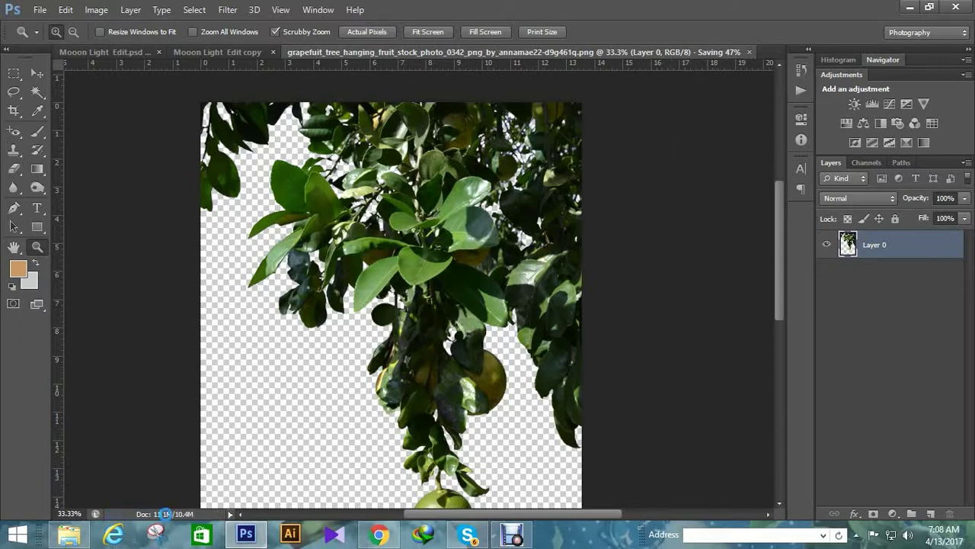
scroll(653, 228, "down", 5)
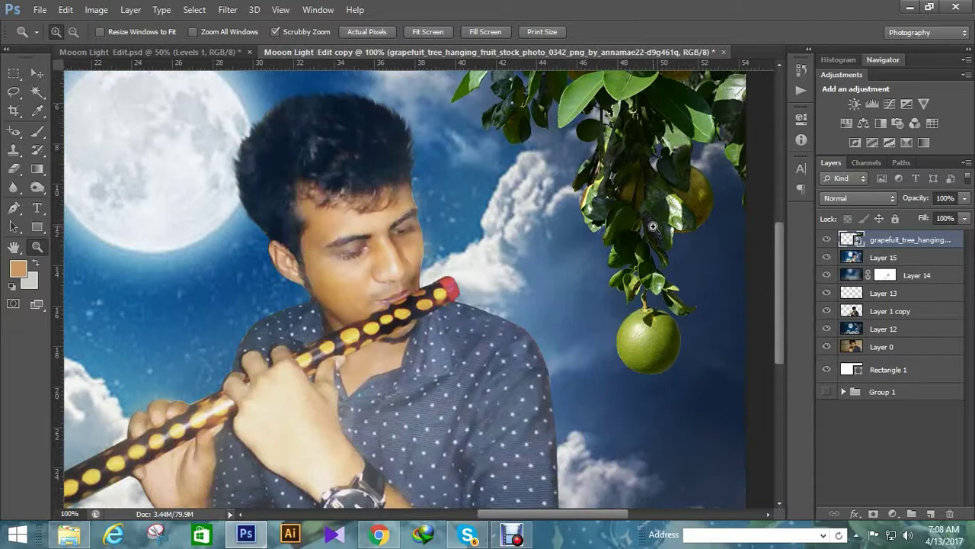
key("ctrl+minus")
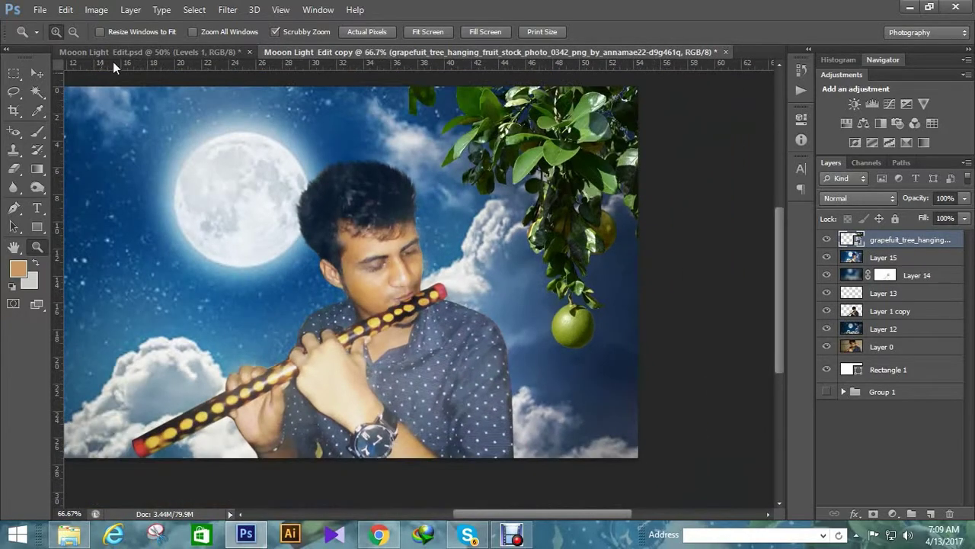
Place a second grapefruit branch image, enlarge it beside the shirt, and compare with the finished poster
left_click(39, 9)
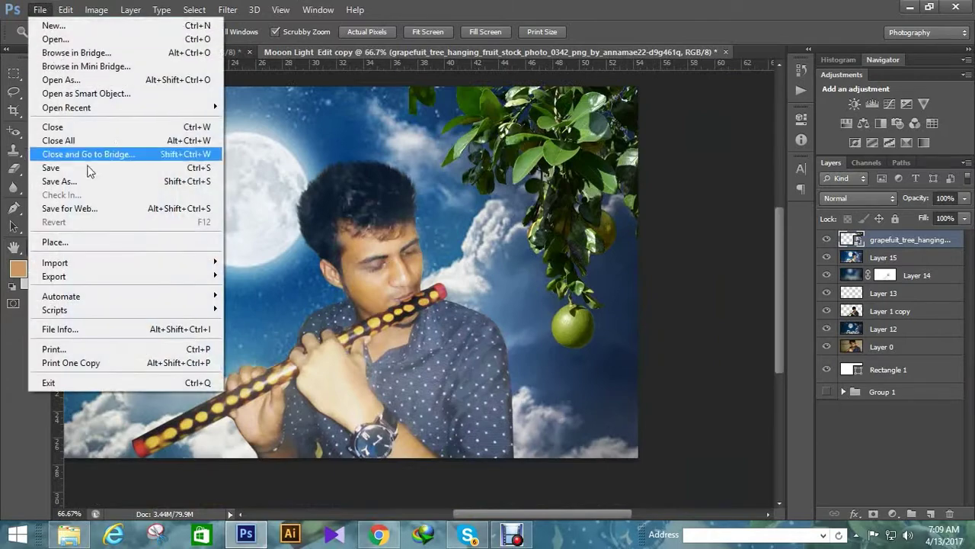
left_click(92, 244)
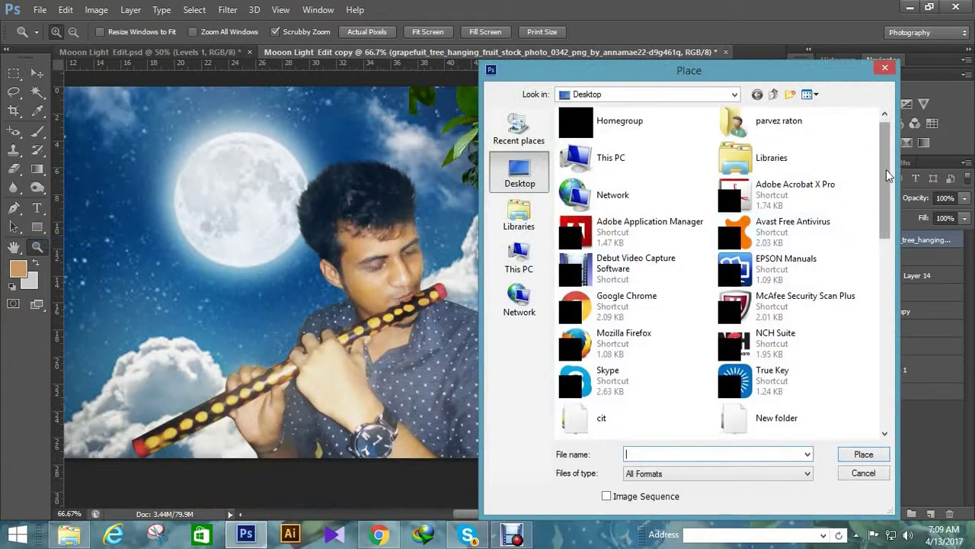
scroll(860, 371, "down", 5)
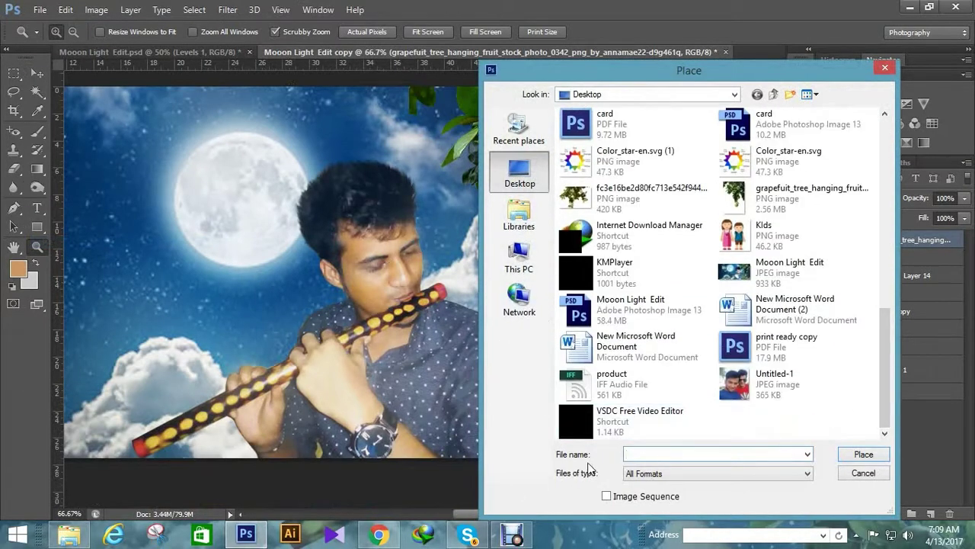
double_click(621, 200)
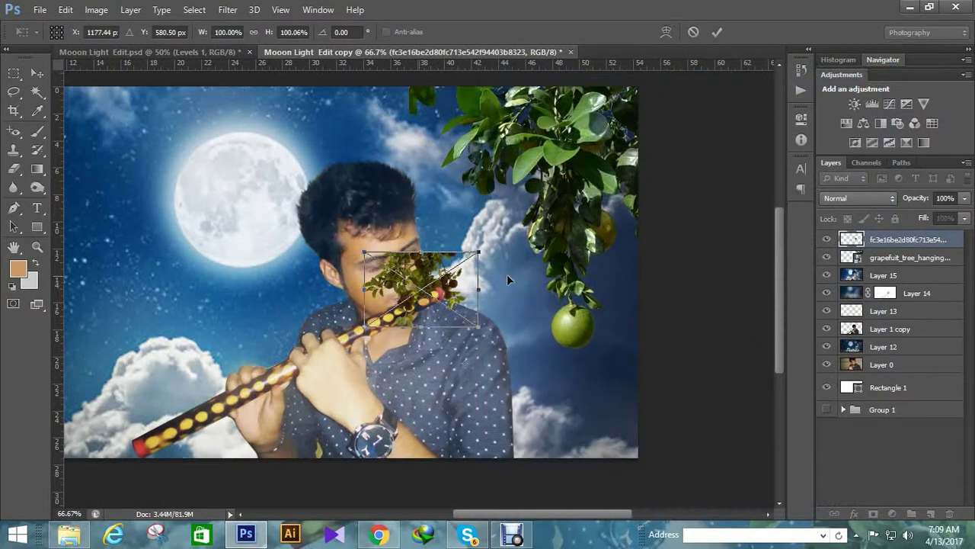
mouse_move(443, 306)
left_mouse_down()
mouse_move(581, 395)
mouse_move(547, 404)
left_mouse_up()
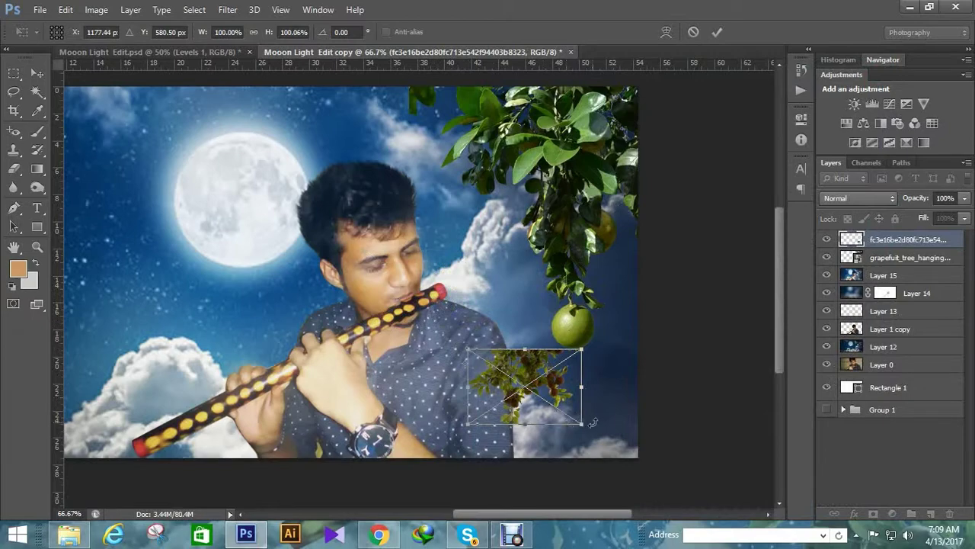
left_click_drag(581, 424, 732, 478)
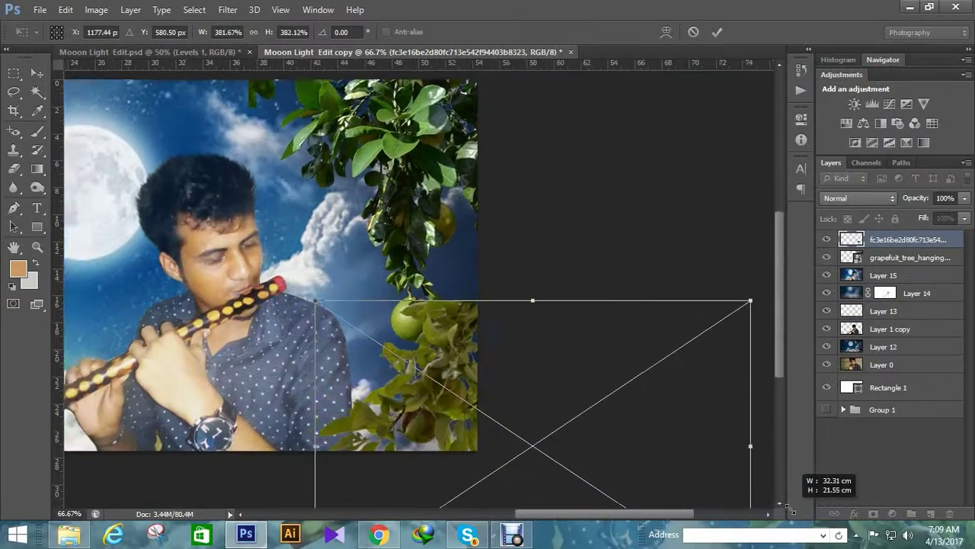
left_click_drag(401, 373, 248, 308)
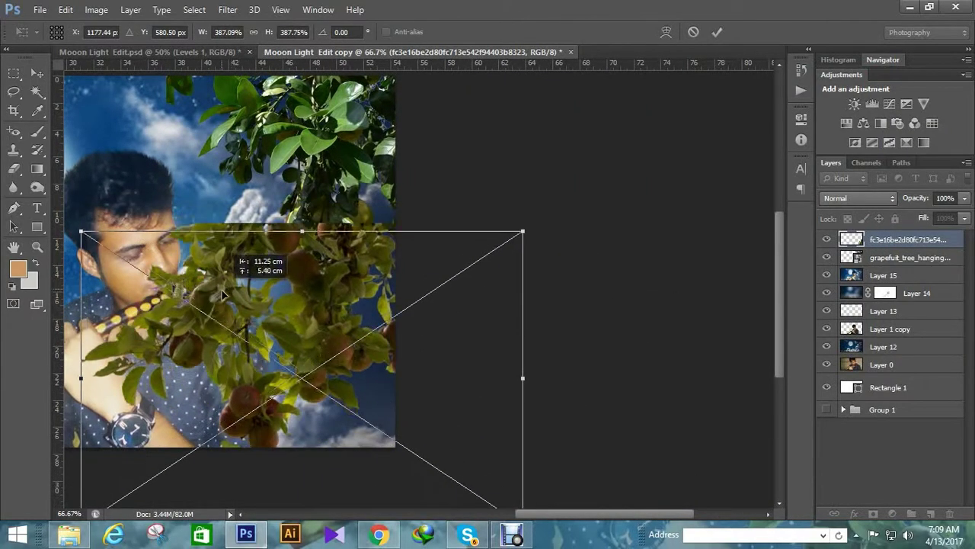
left_click(715, 34)
key("z")
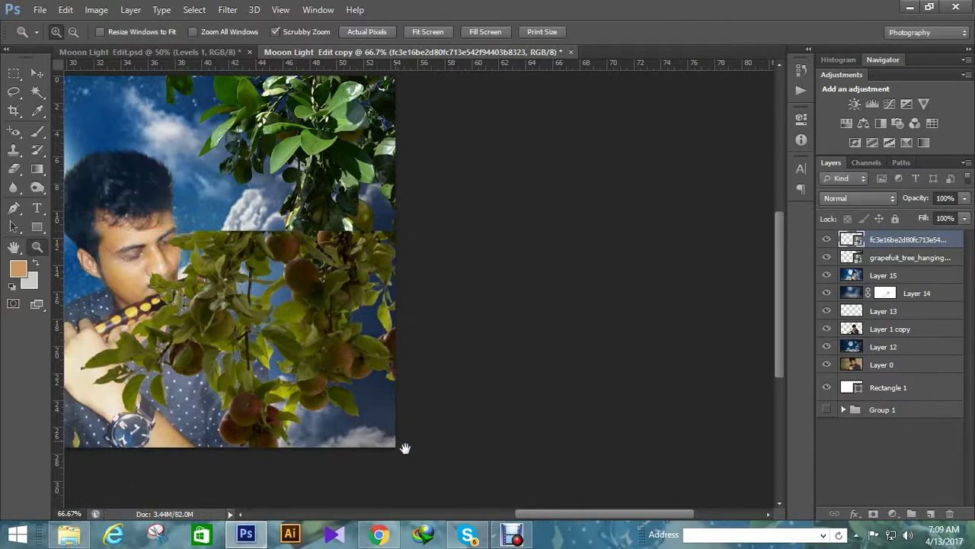
left_click_drag(583, 522, 514, 521)
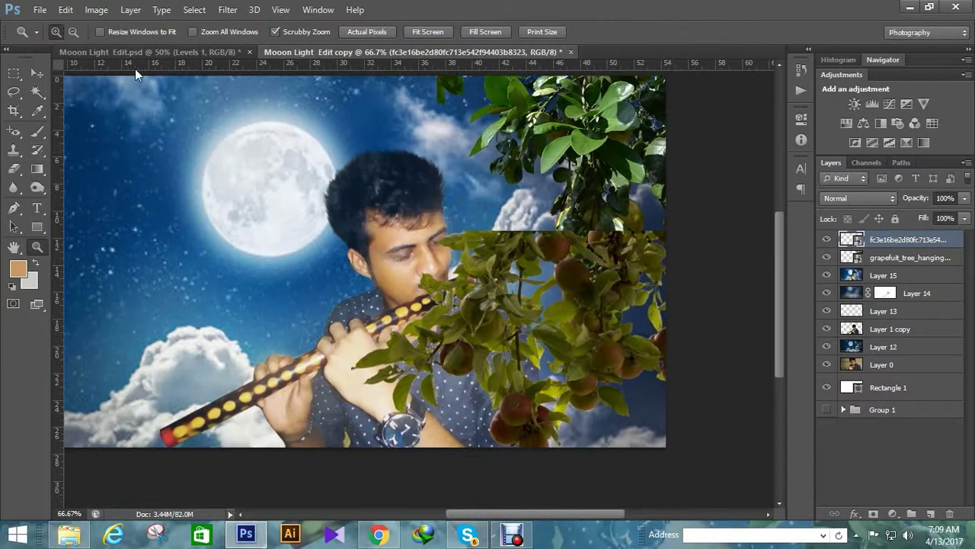
left_click(142, 52)
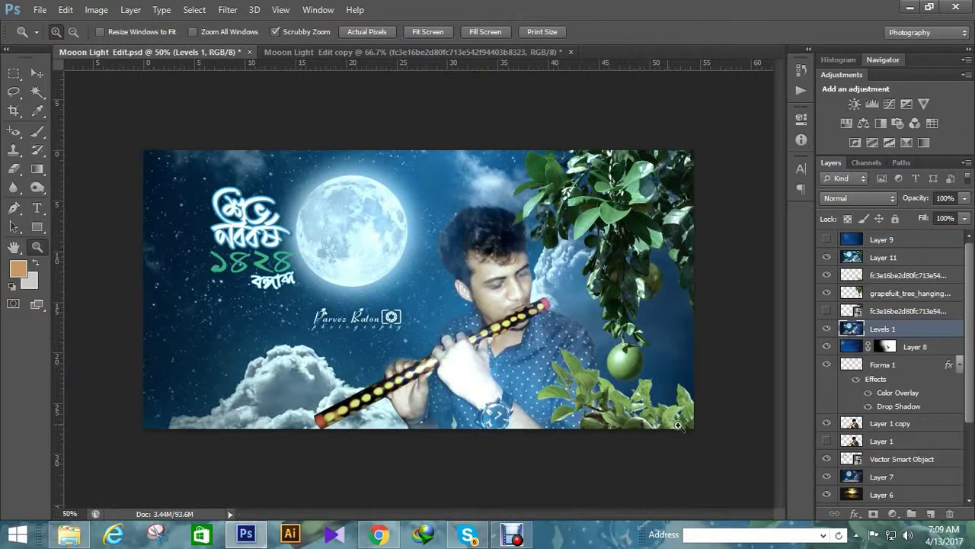
left_click(406, 50)
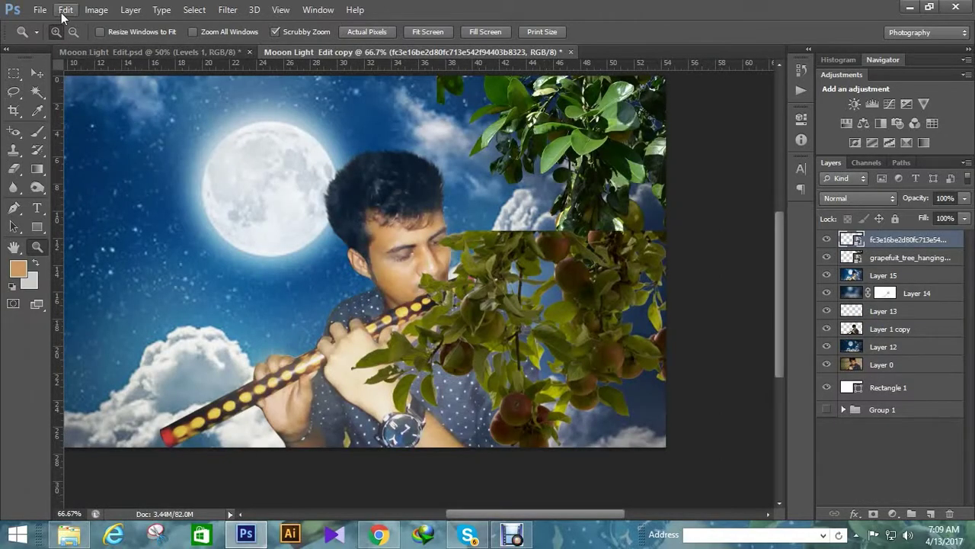
Rotate the branch about 77°, scale it near 418% and fit it into the bottom-right corner
left_click(96, 10)
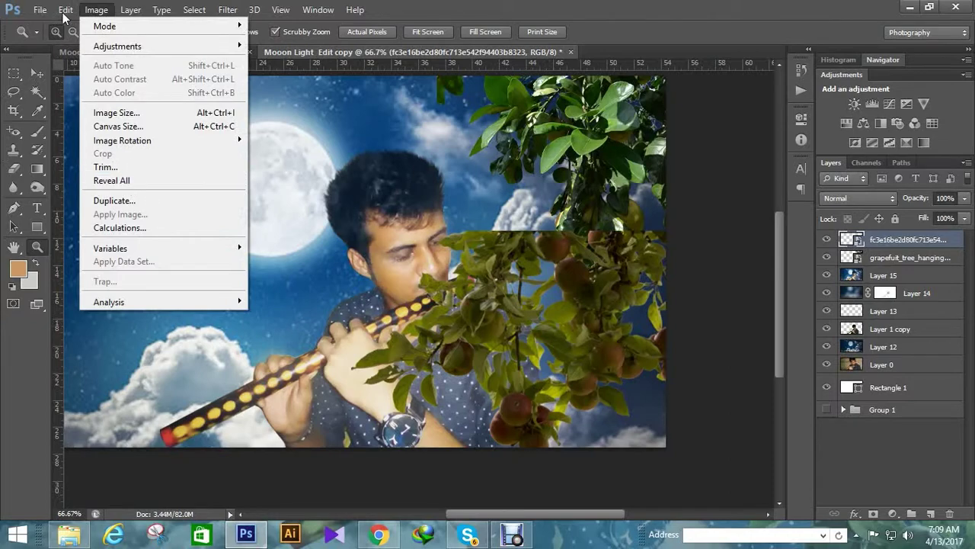
mouse_move(65, 9)
left_click(141, 262)
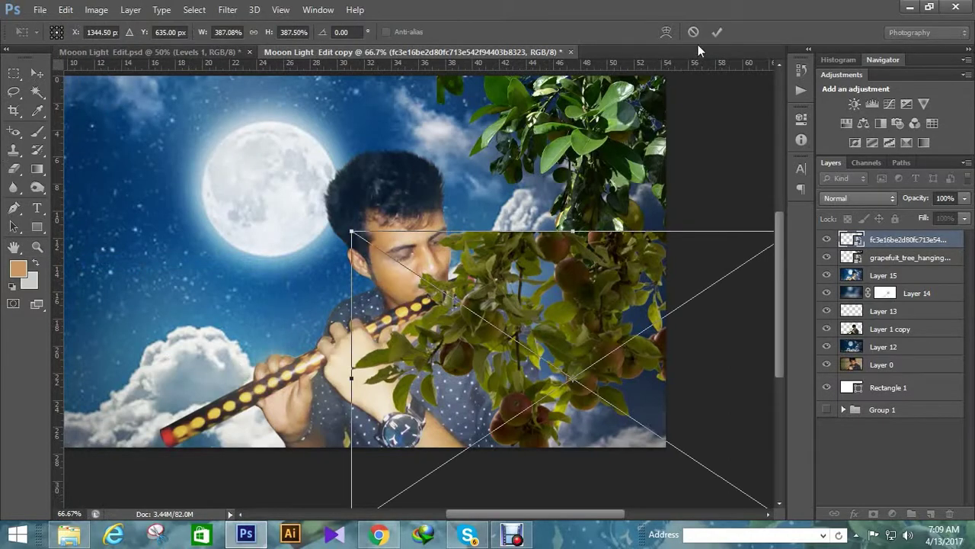
left_click(717, 33)
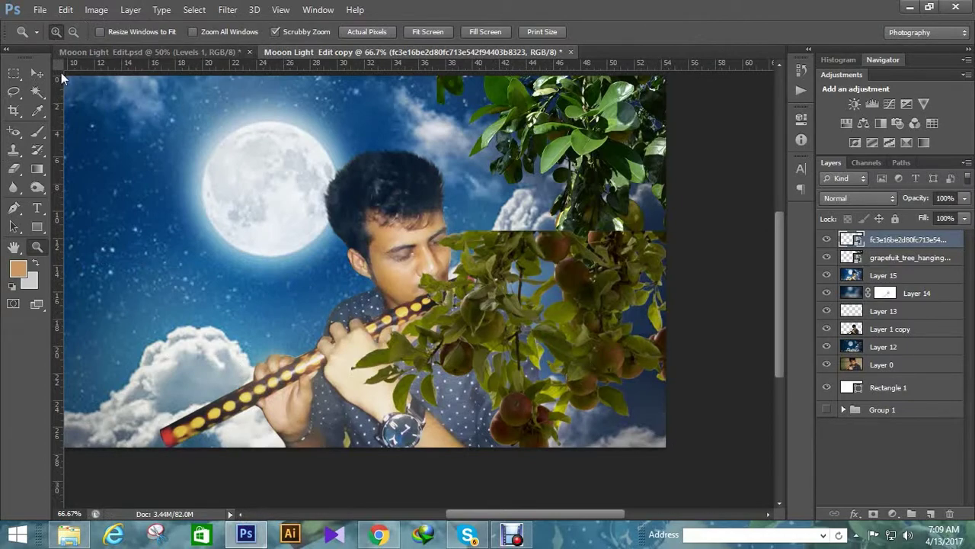
left_click(40, 74)
left_click(189, 31)
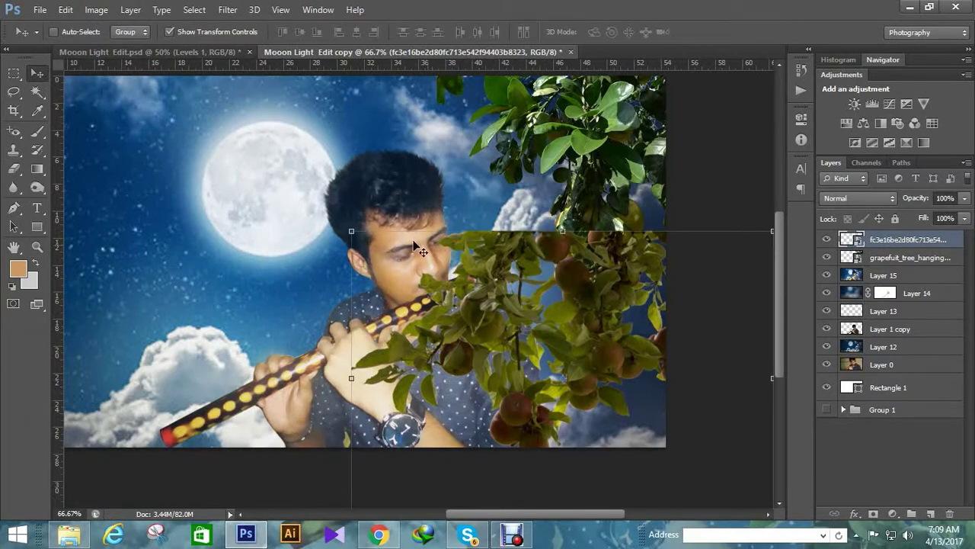
mouse_move(341, 225)
left_mouse_down()
mouse_move(640, 384)
mouse_move(619, 277)
mouse_move(648, 425)
left_mouse_up()
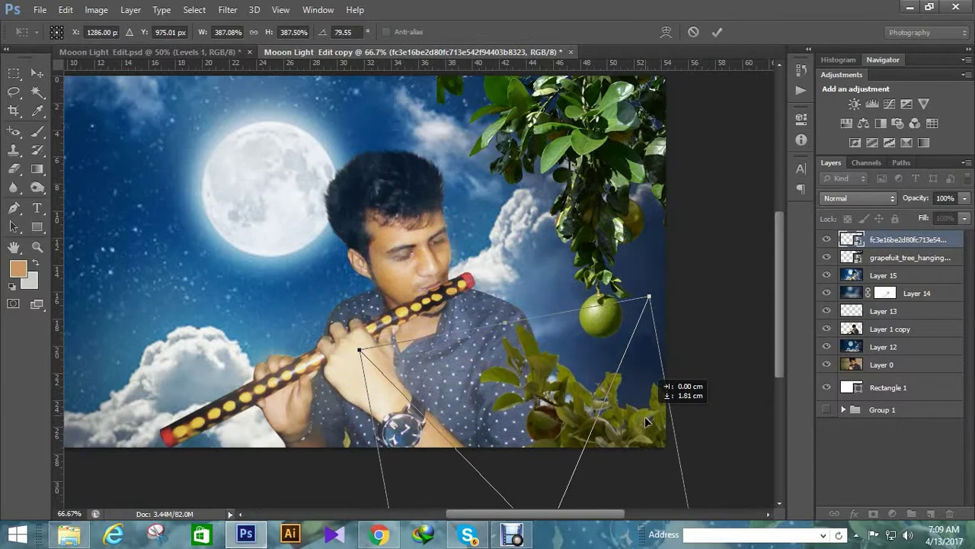
left_click_drag(669, 297, 671, 276)
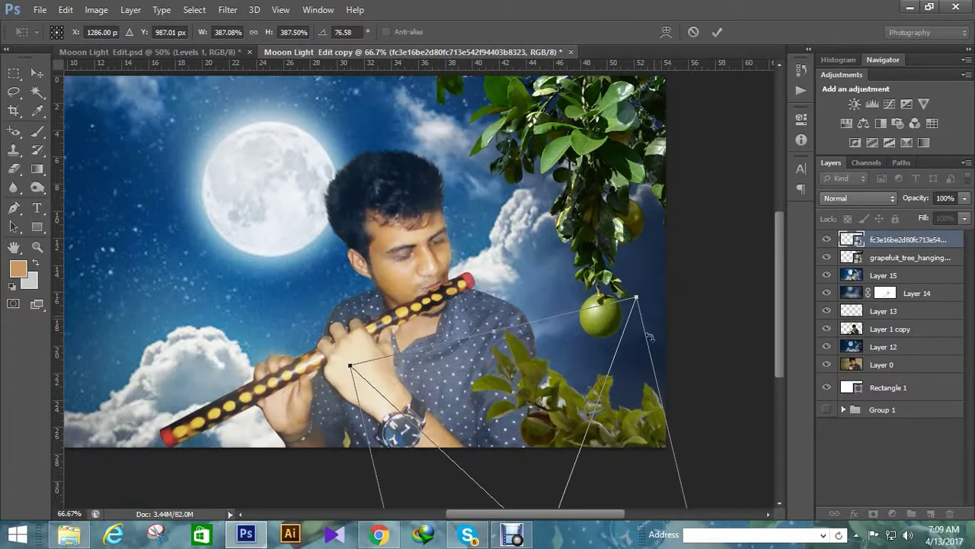
mouse_move(623, 420)
left_mouse_down()
mouse_move(631, 409)
mouse_move(637, 426)
left_mouse_up()
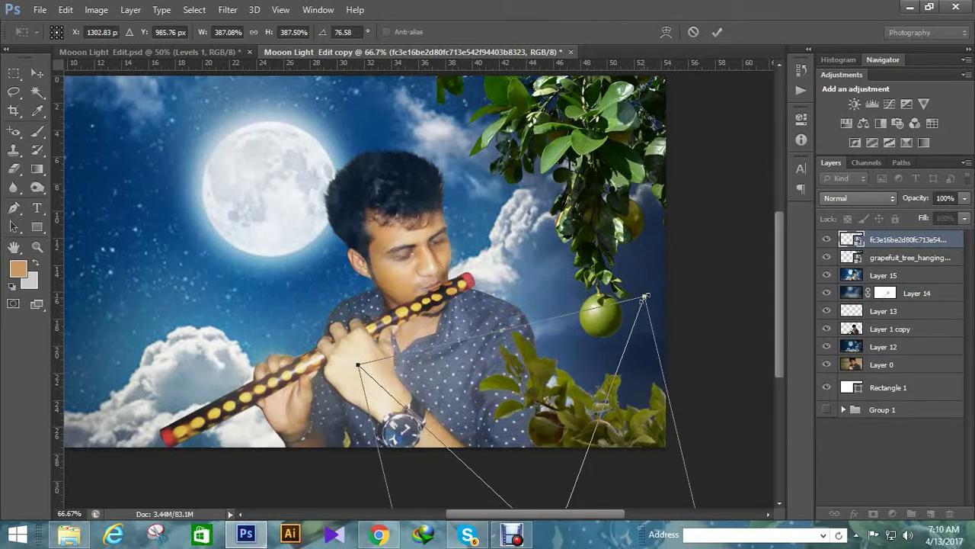
left_click_drag(645, 297, 652, 277)
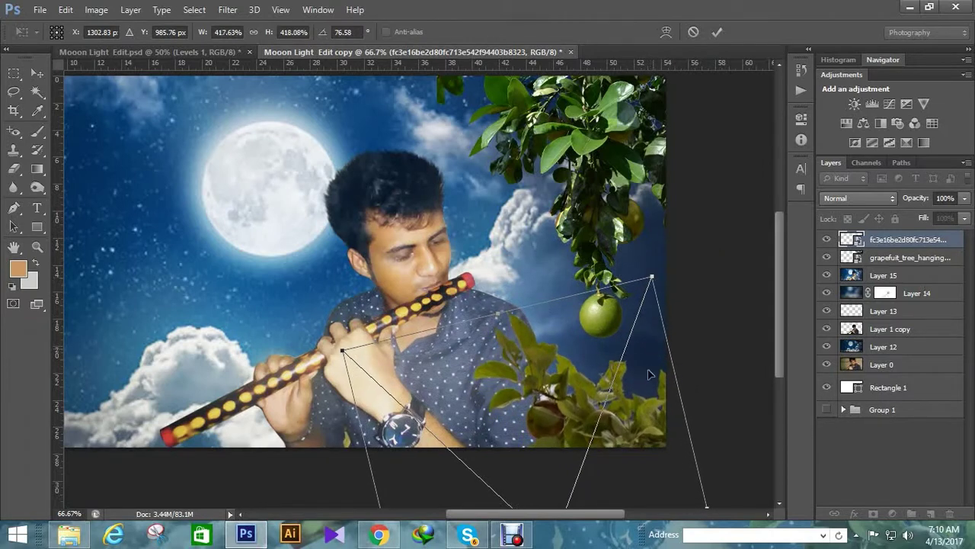
left_click_drag(640, 400, 638, 405)
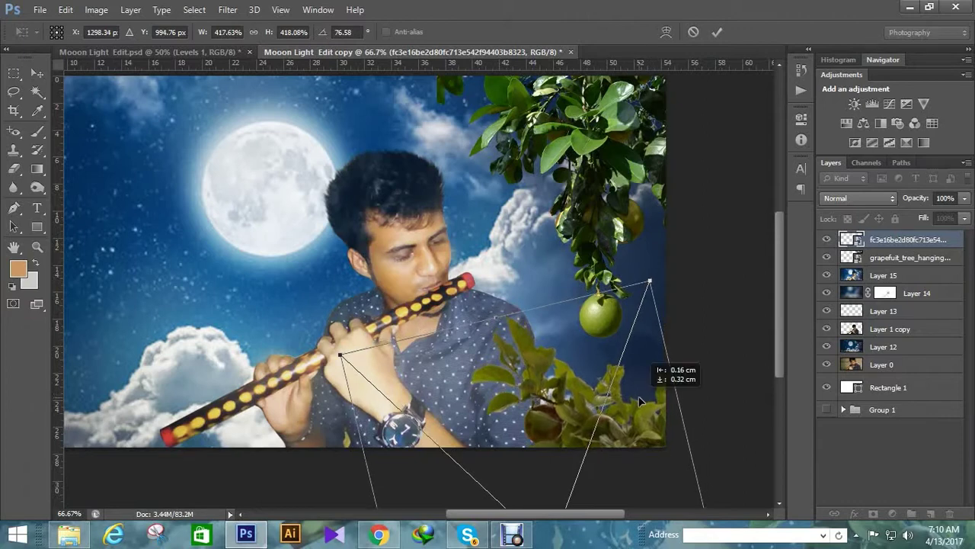
left_click(716, 33)
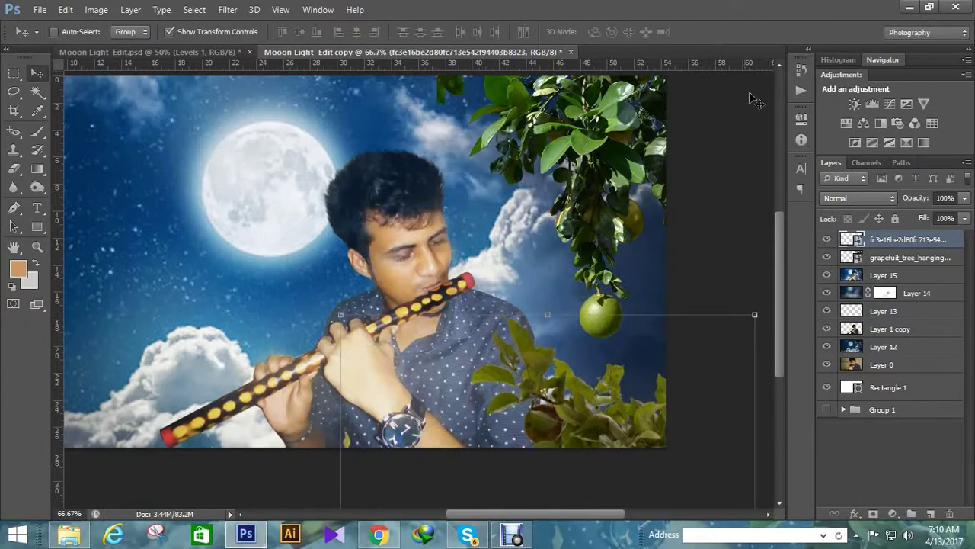
left_click(162, 31)
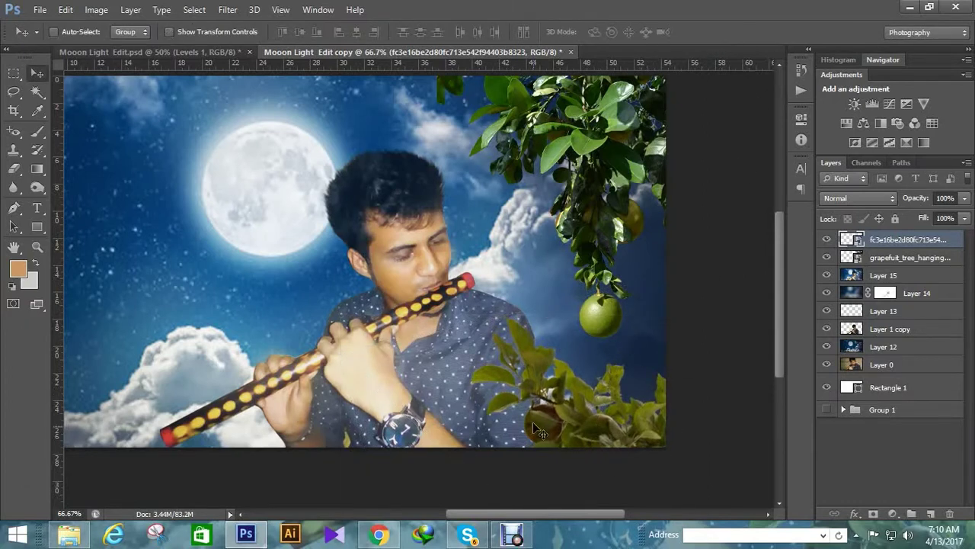
Zoom out and stamp all visible layers into a new merged Layer 16
left_click(96, 9)
mouse_move(117, 46)
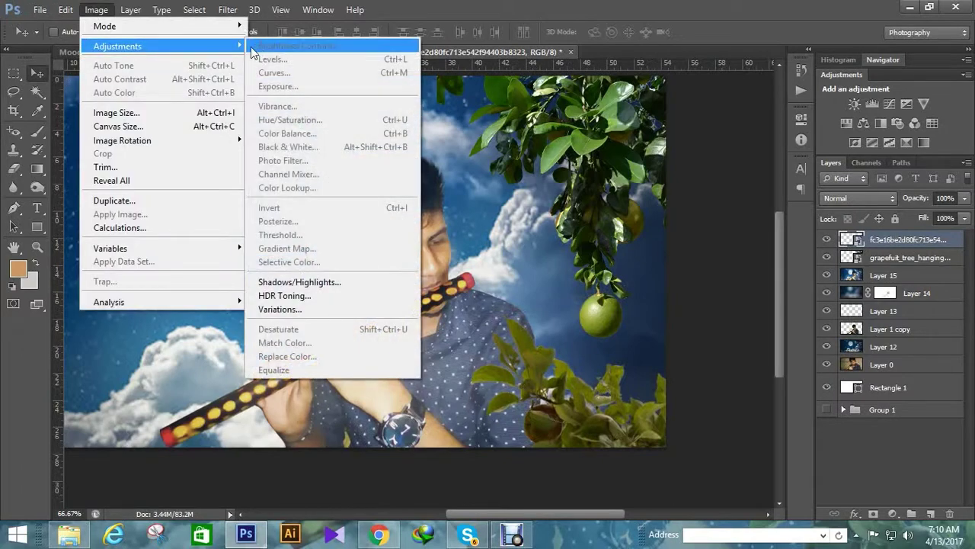
left_click(654, 343)
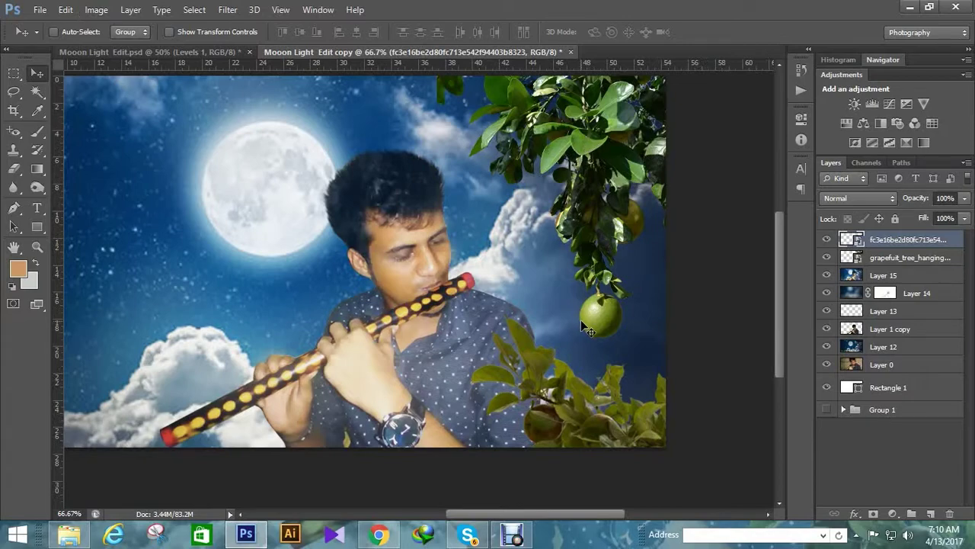
key("ctrl+minus")
key("ctrl+minus")
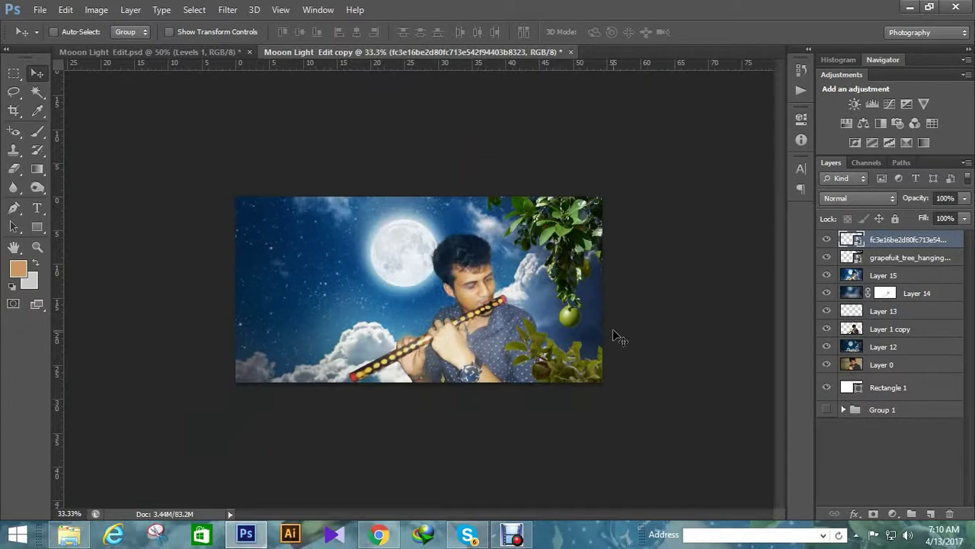
key("ctrl+shift+alt+e")
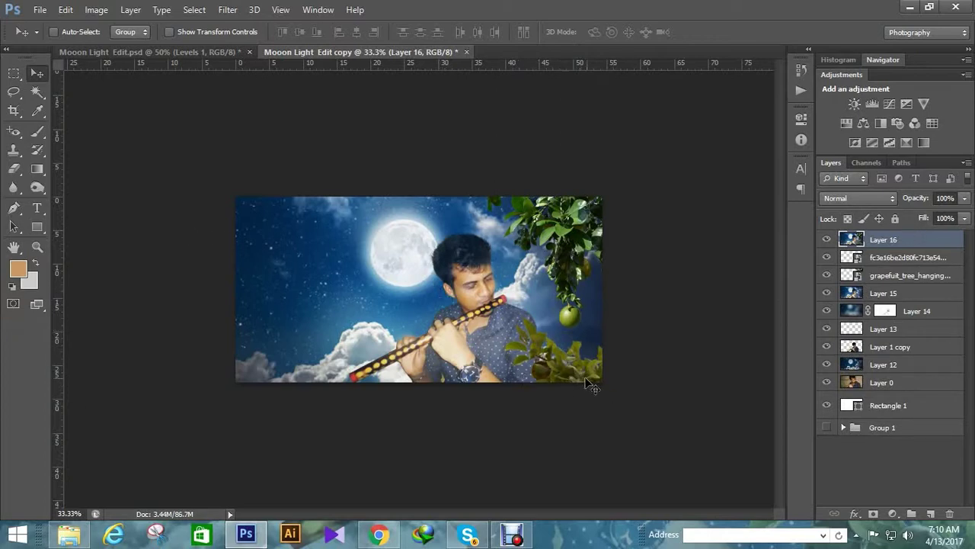
Raise the merged layer's brightness slightly using Brightness/Contrast
left_click(96, 10)
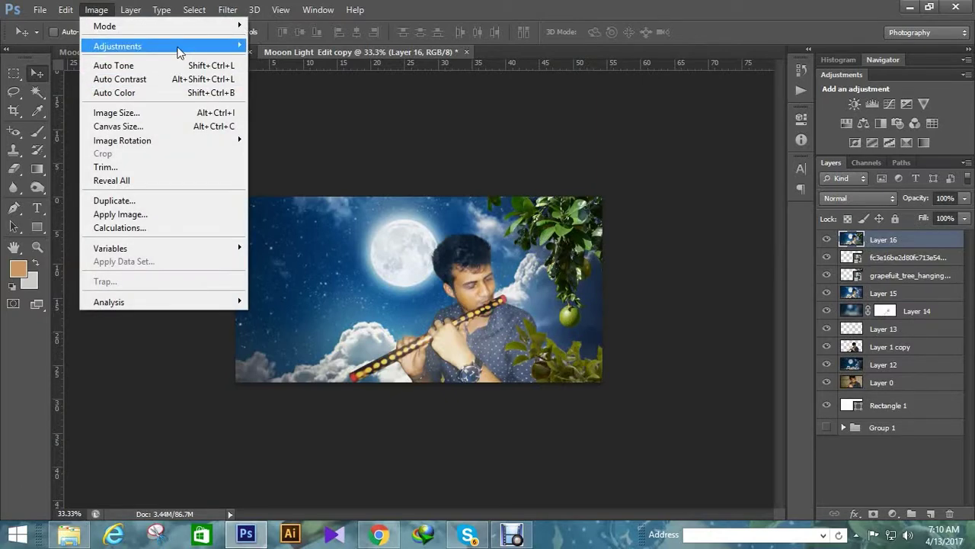
mouse_move(117, 46)
left_click(301, 43)
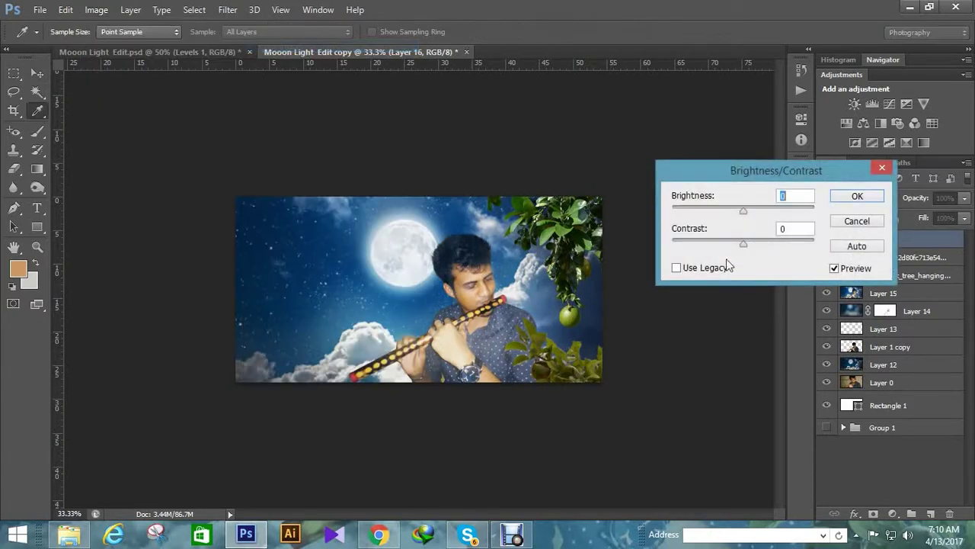
mouse_move(745, 212)
left_mouse_down()
mouse_move(766, 213)
mouse_move(754, 203)
left_mouse_up()
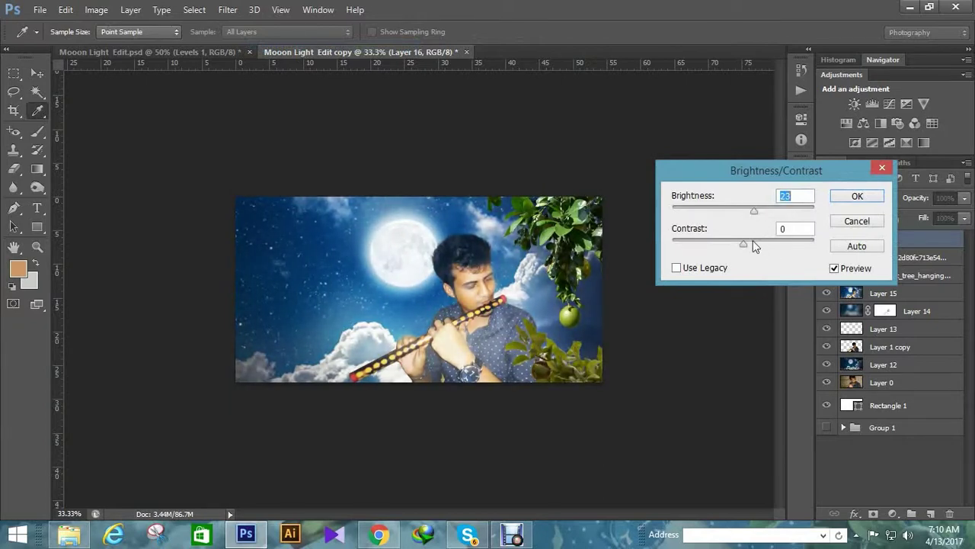
mouse_move(749, 242)
left_mouse_down()
mouse_move(760, 243)
mouse_move(746, 244)
left_mouse_up()
left_click_drag(759, 211, 747, 211)
left_click(845, 195)
key("v")
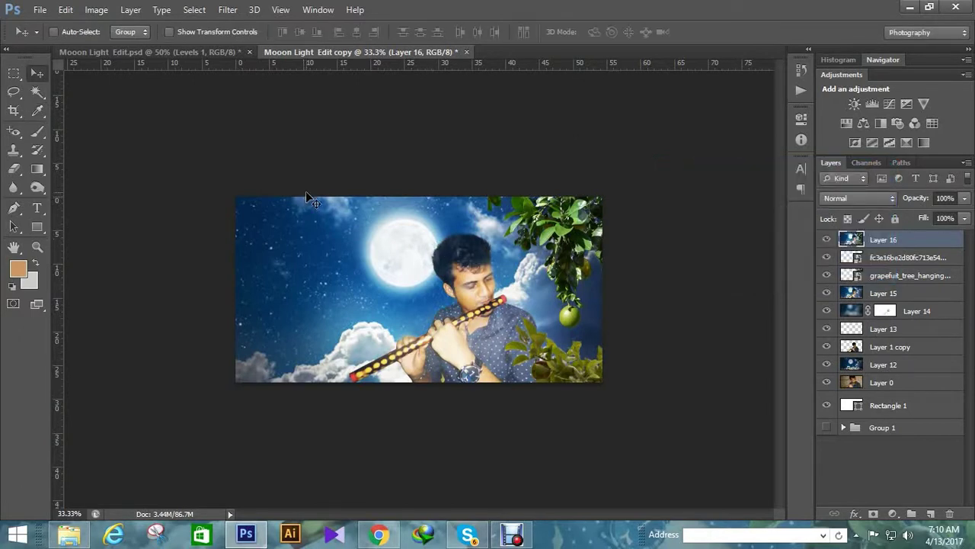
Compare the edit copy with the finished poster, then bring up the browser's moon image results
left_click(190, 52)
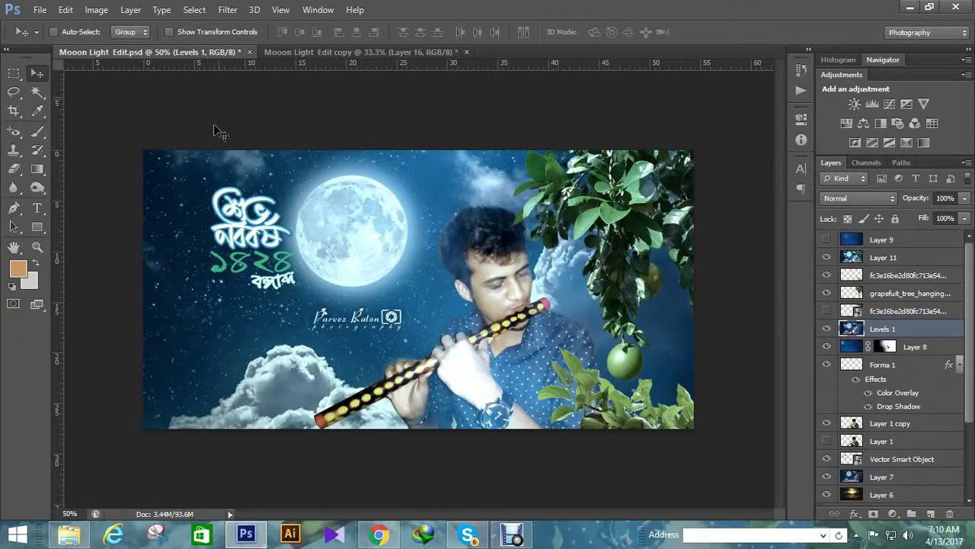
left_click(419, 51)
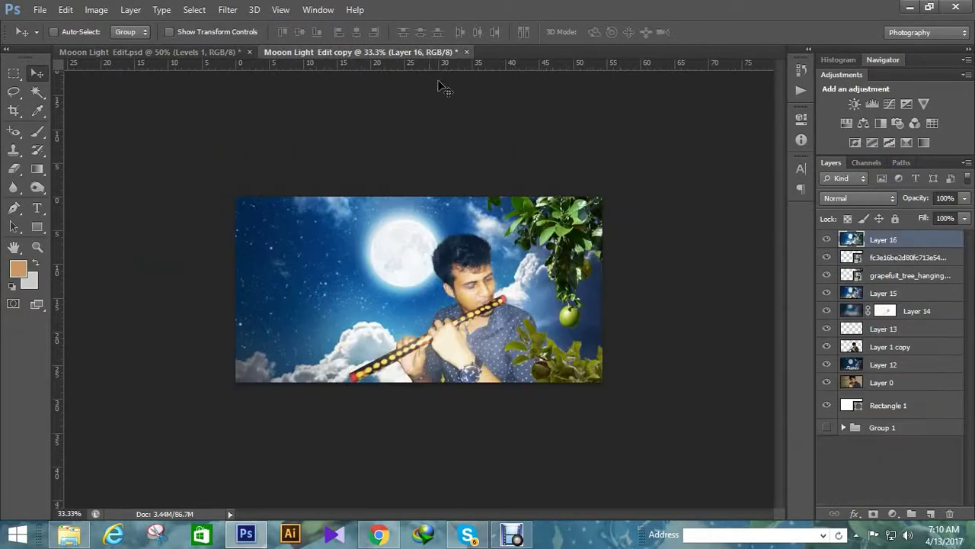
left_click(378, 535)
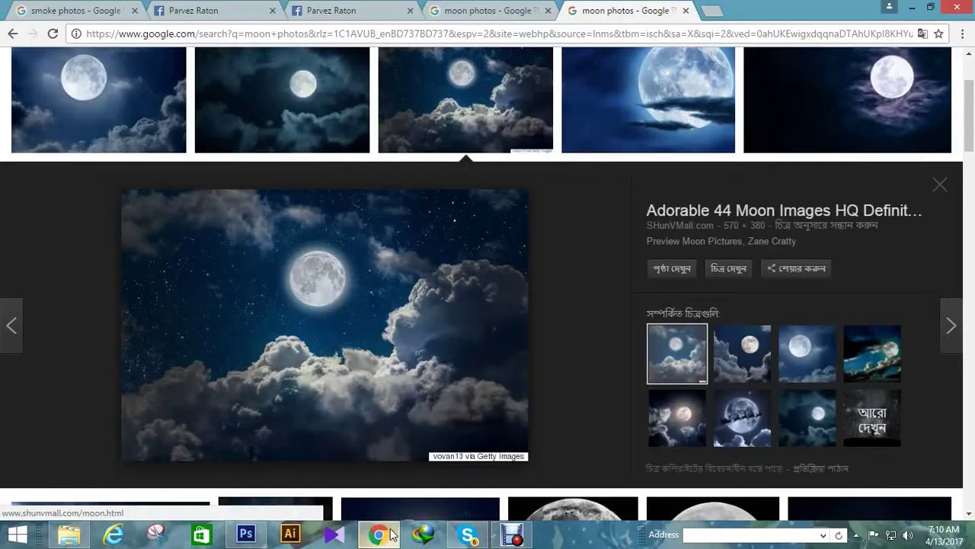
Browse the related cloudy moon photos in the Google Images previews
left_click(825, 366)
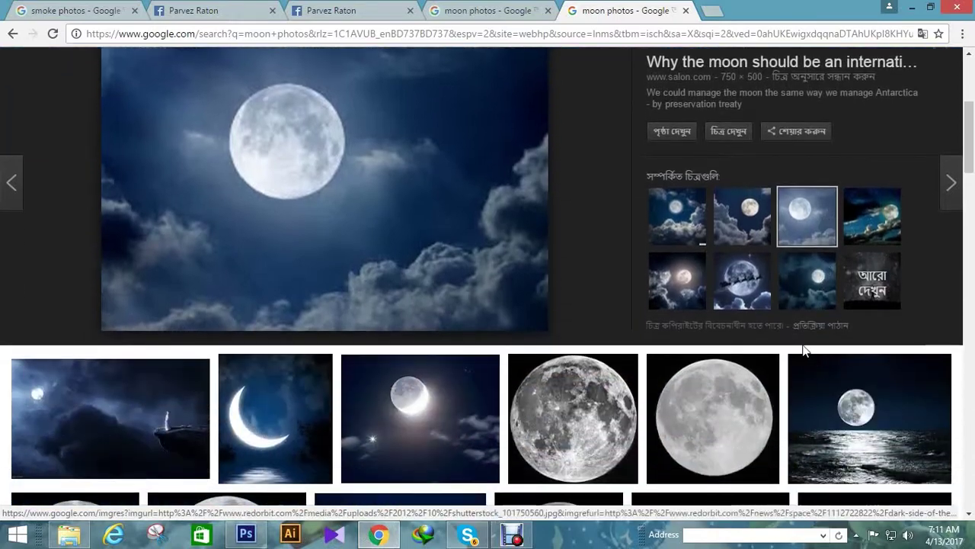
left_click(809, 284)
left_click(789, 303)
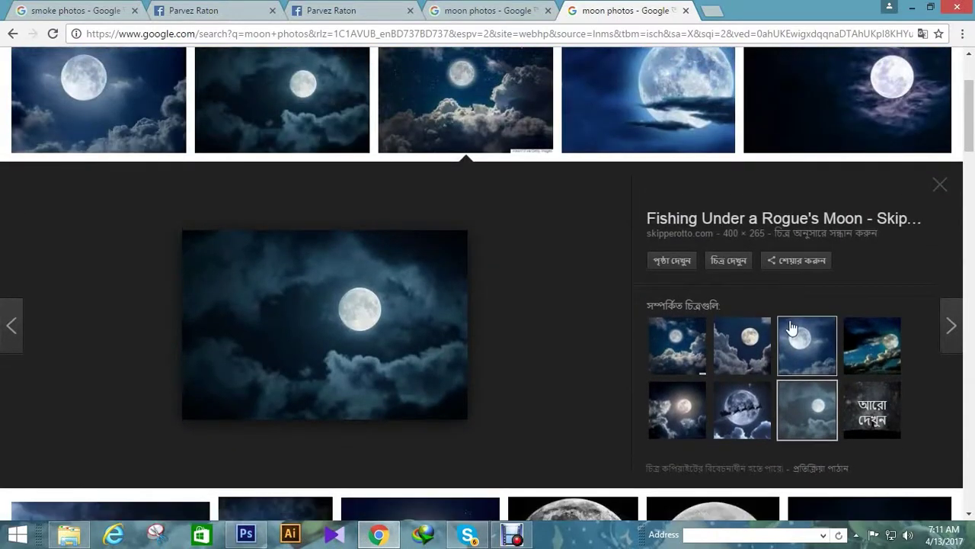
left_click(746, 356)
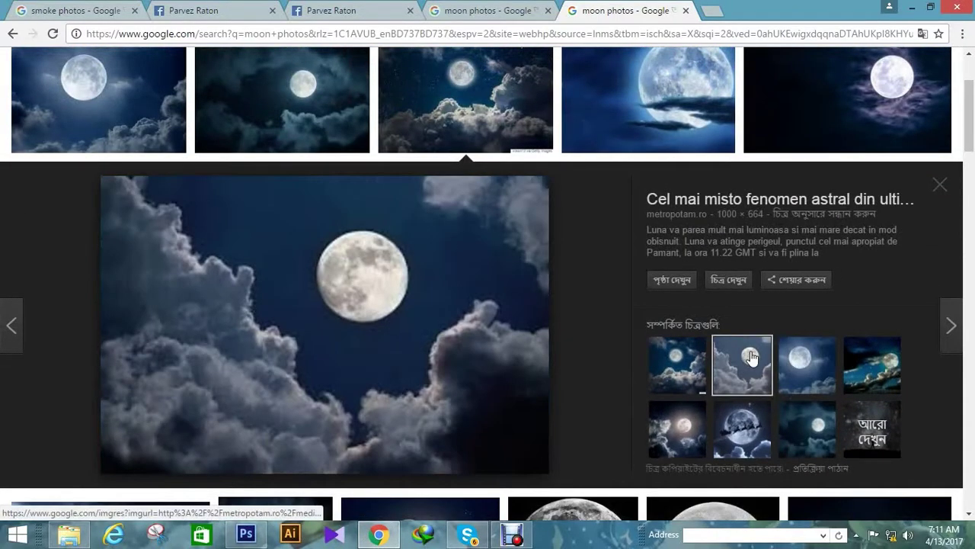
scroll(754, 354, "down", 5)
scroll(760, 352, "down", 5)
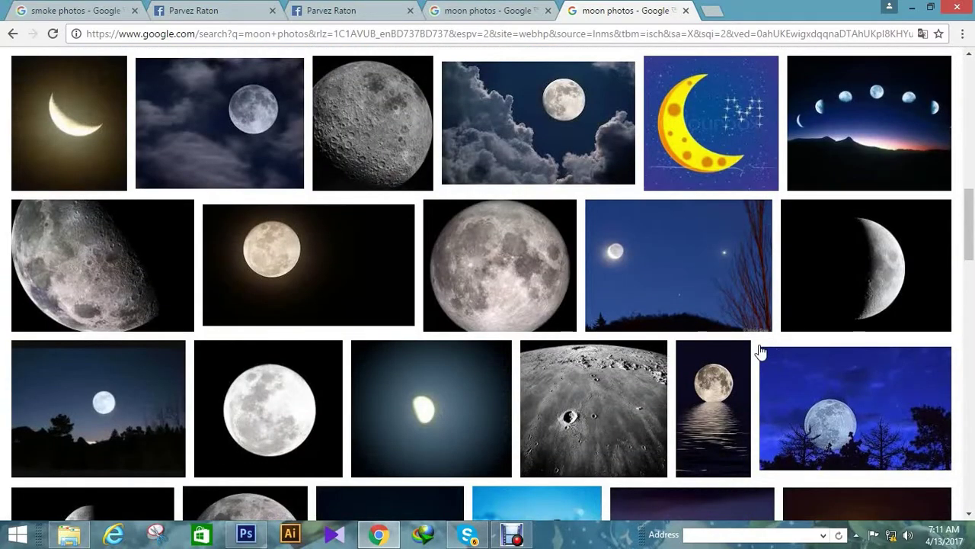
scroll(760, 352, "down", 5)
scroll(762, 350, "down", 3)
scroll(761, 351, "down", 3)
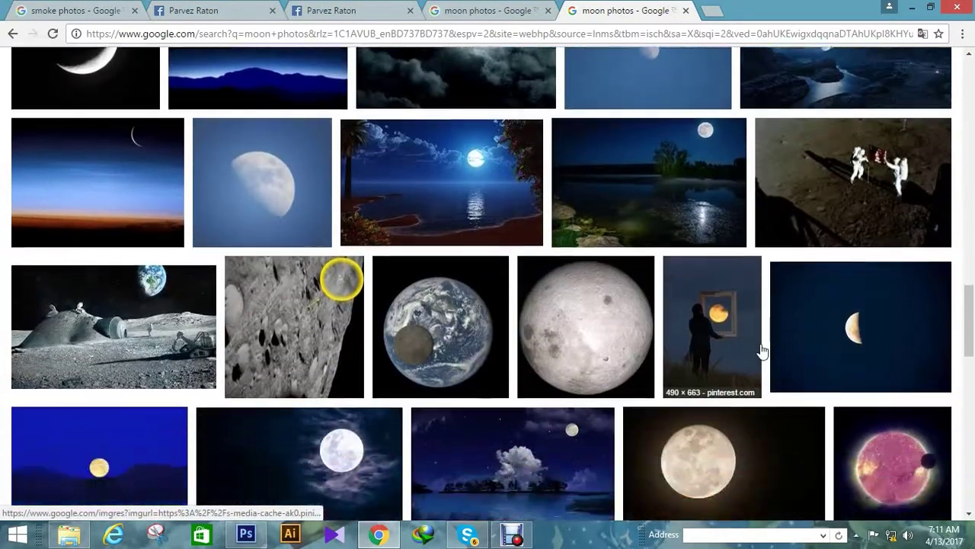
scroll(761, 350, "down", 4)
scroll(760, 350, "up", 6)
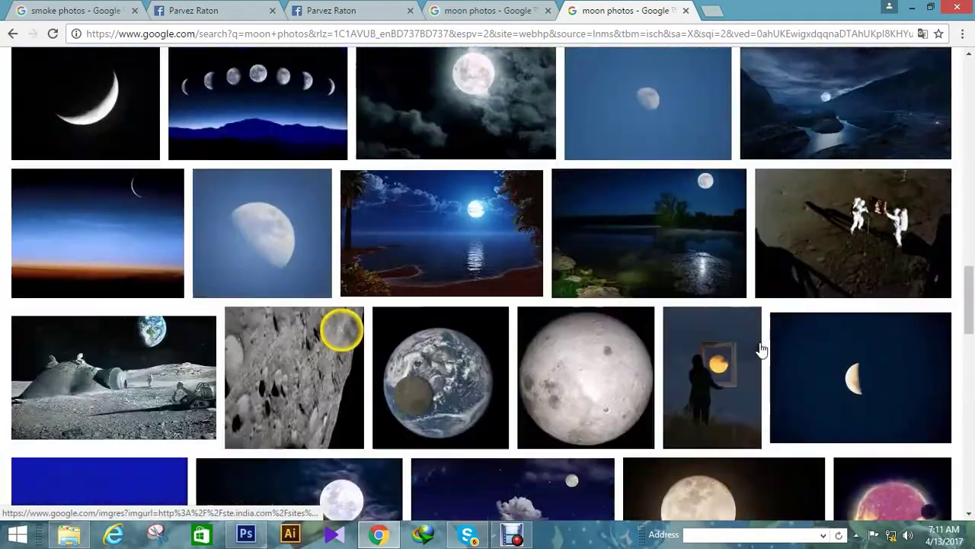
scroll(760, 351, "up", 6)
scroll(760, 351, "up", 6)
scroll(761, 351, "up", 5)
scroll(761, 350, "down", 1)
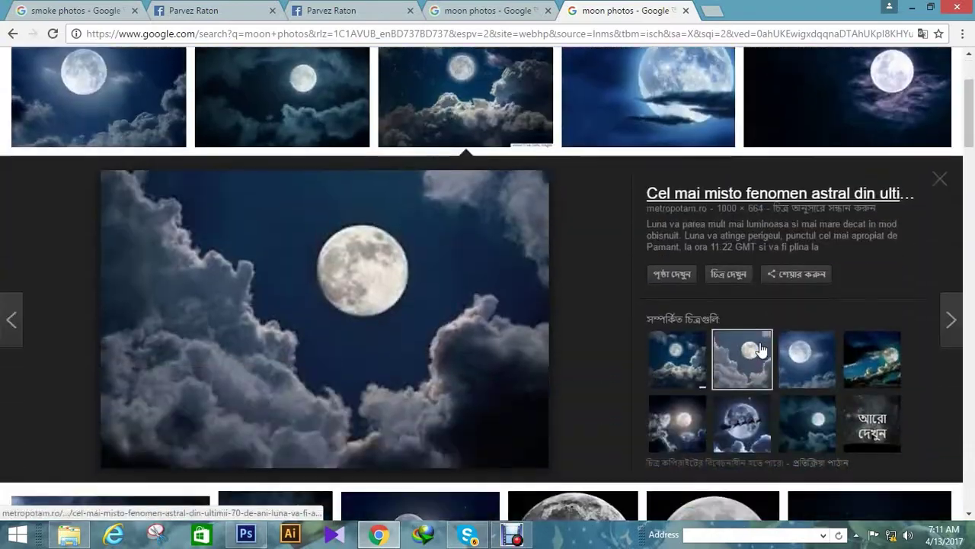
left_click(814, 353)
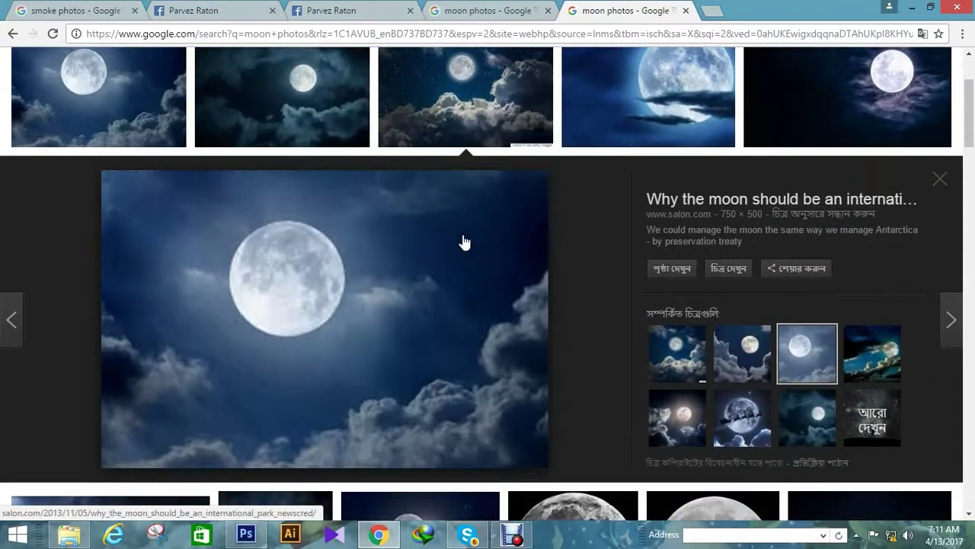
scroll(472, 251, "down", 3)
scroll(686, 305, "up", 1)
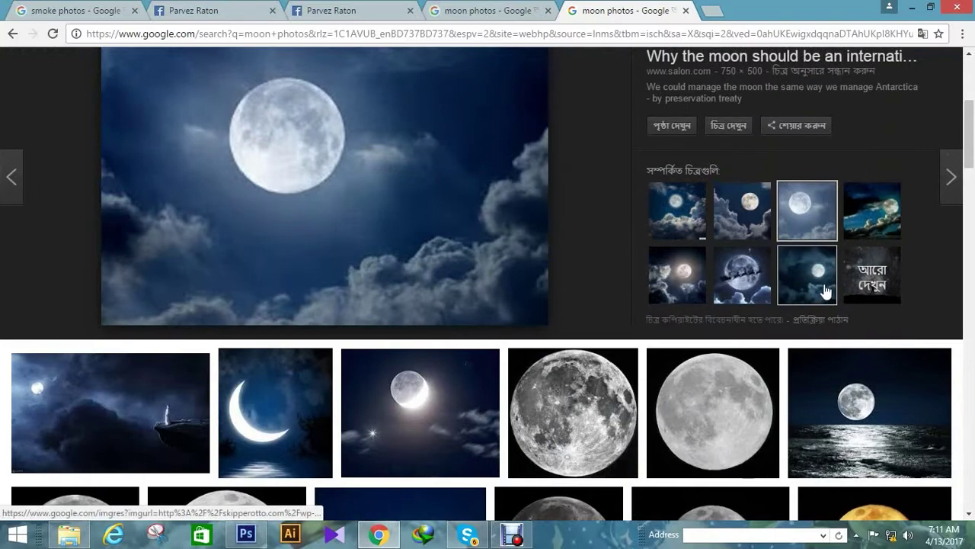
left_click(823, 285)
left_click(807, 196)
scroll(678, 243, "up", 3)
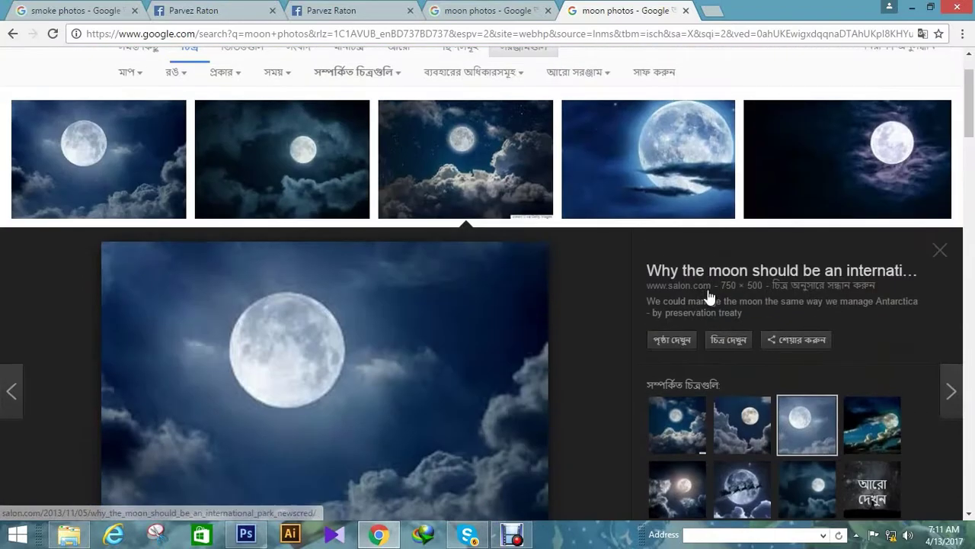
left_click(678, 431)
scroll(671, 305, "up", 1)
Copy the big blue moon with dark clouds image and return to Photoshop
left_click(647, 229)
scroll(648, 244, "down", 2)
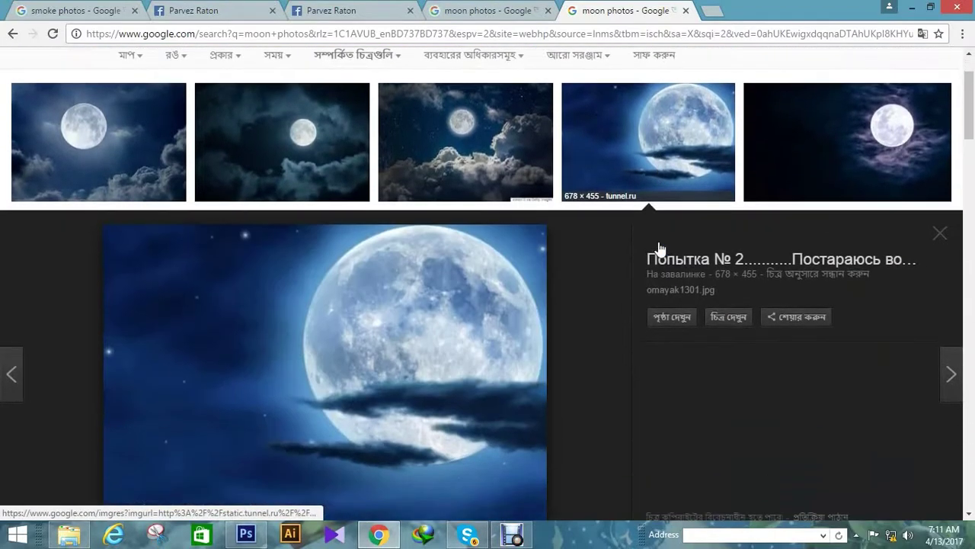
right_click(402, 232)
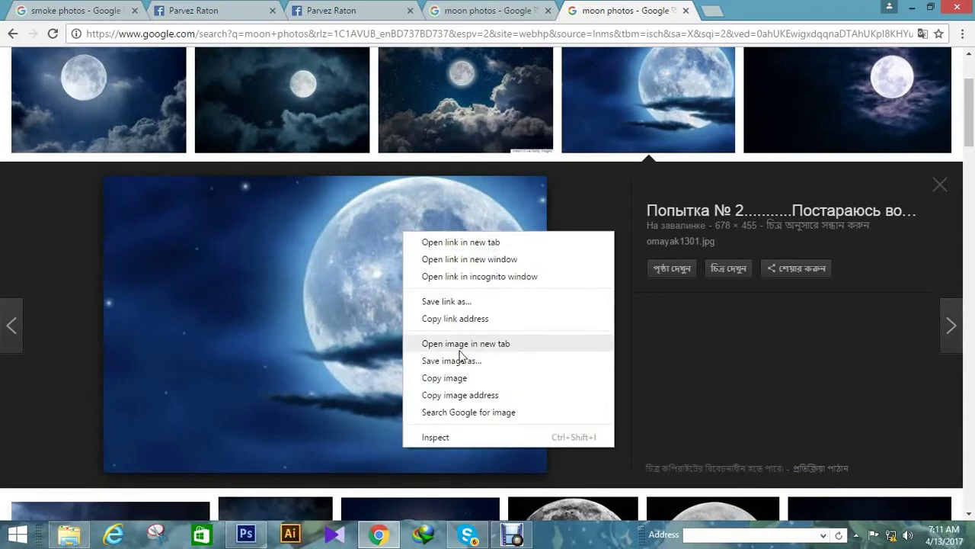
left_click(458, 379)
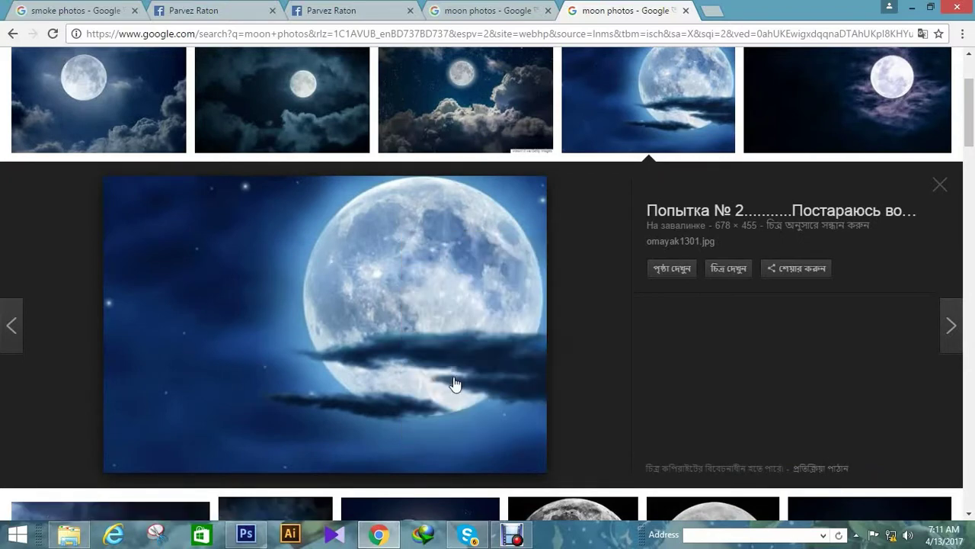
left_click(245, 534)
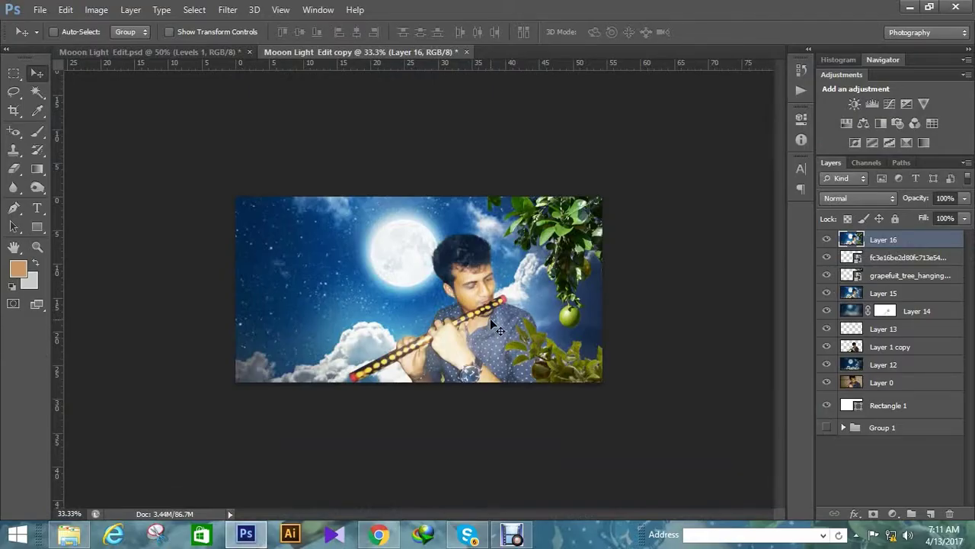
Paste the moon photo as a new layer, enlarge it over the canvas, and set Soft Light
left_click(39, 10)
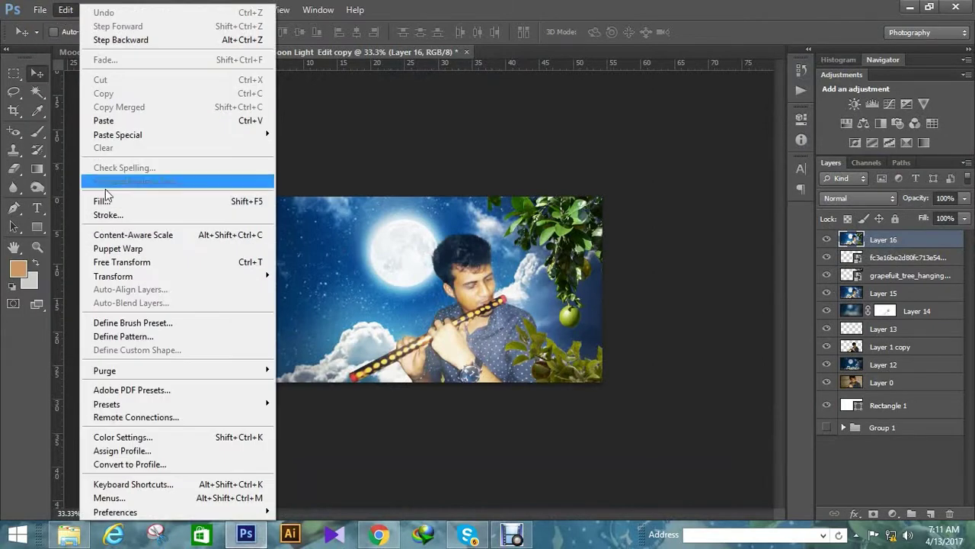
left_click(104, 120)
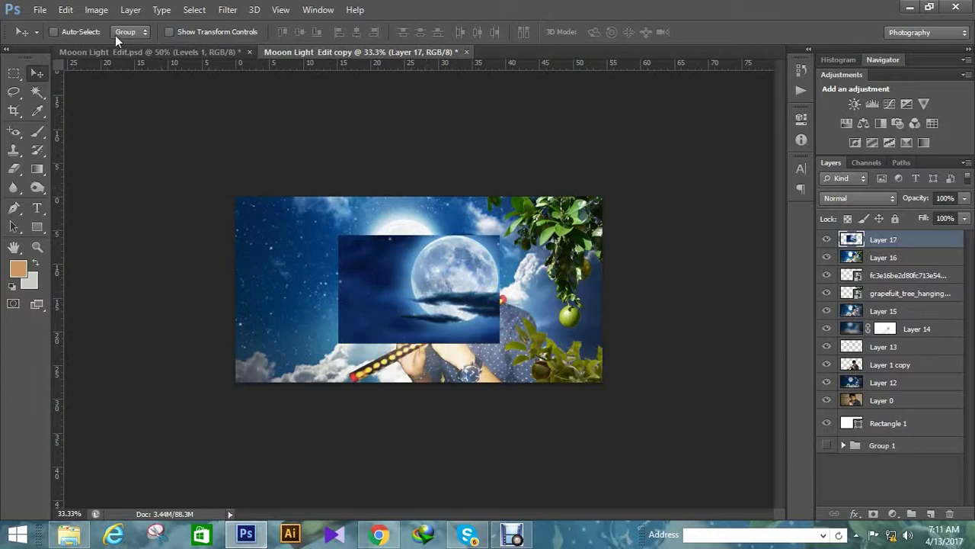
left_click(170, 32)
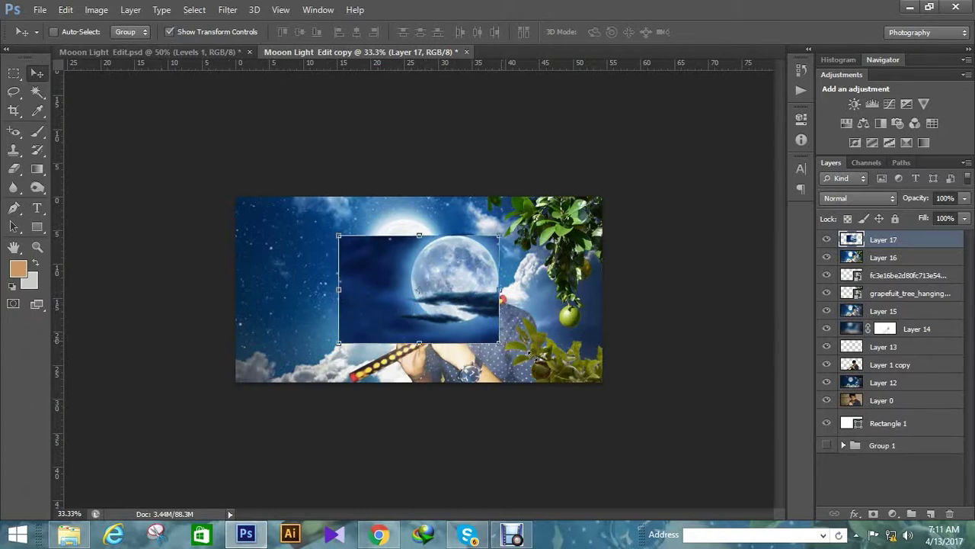
left_click_drag(500, 340, 657, 448)
mouse_move(589, 309)
left_mouse_down()
mouse_move(653, 304)
mouse_move(502, 299)
mouse_move(531, 300)
left_mouse_up()
left_click(715, 34)
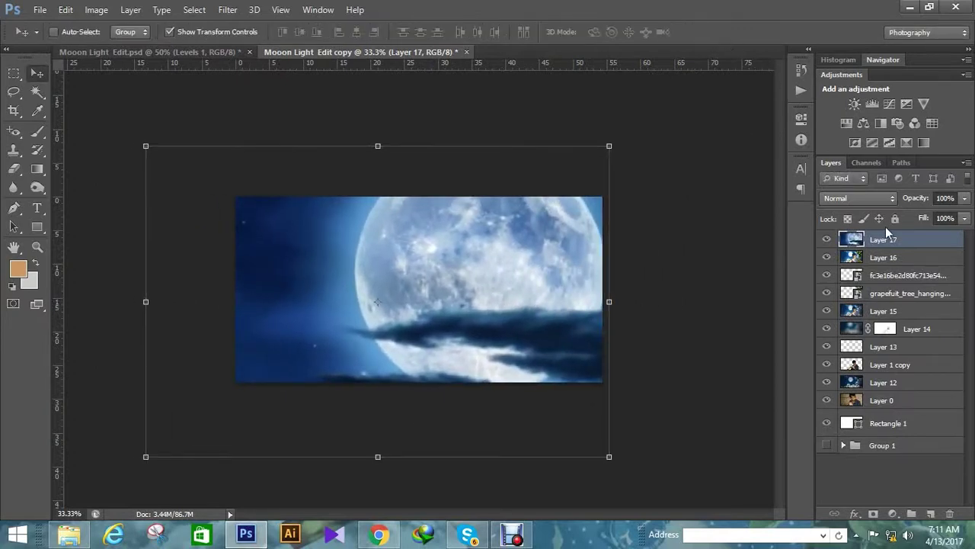
left_click(859, 198)
left_click(855, 191)
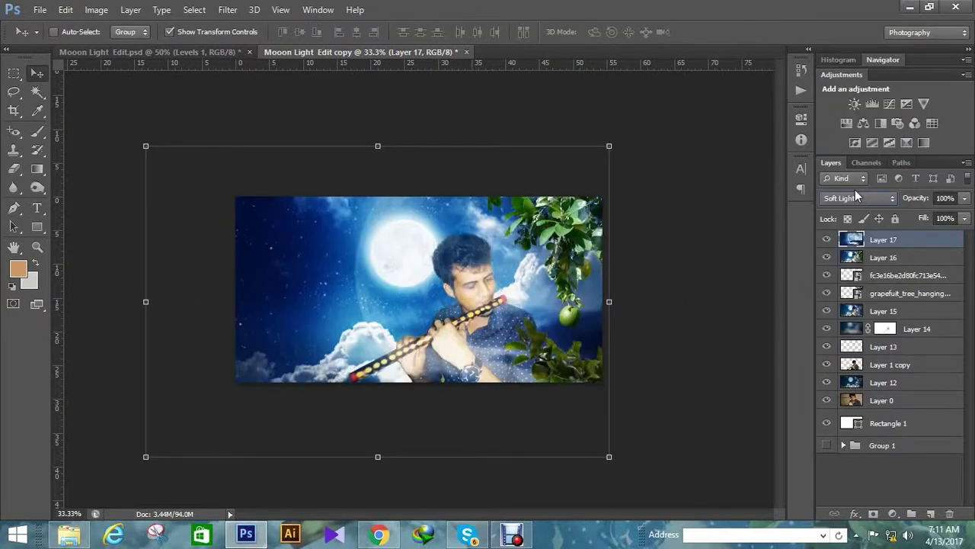
Reposition the moon layer, resize it to about 86%, and commit the transform
left_click_drag(541, 304, 543, 312)
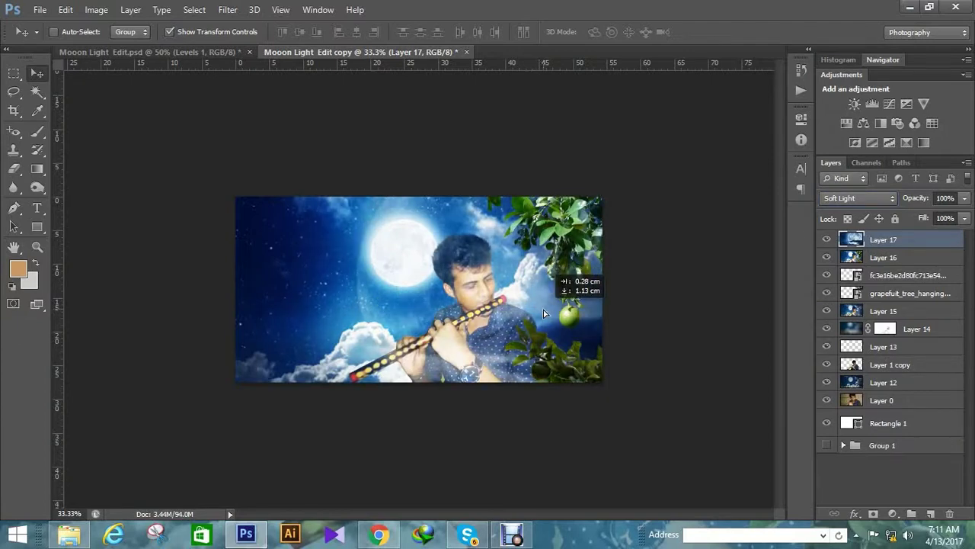
mouse_move(533, 280)
left_mouse_down()
mouse_move(574, 303)
mouse_move(579, 319)
left_mouse_up()
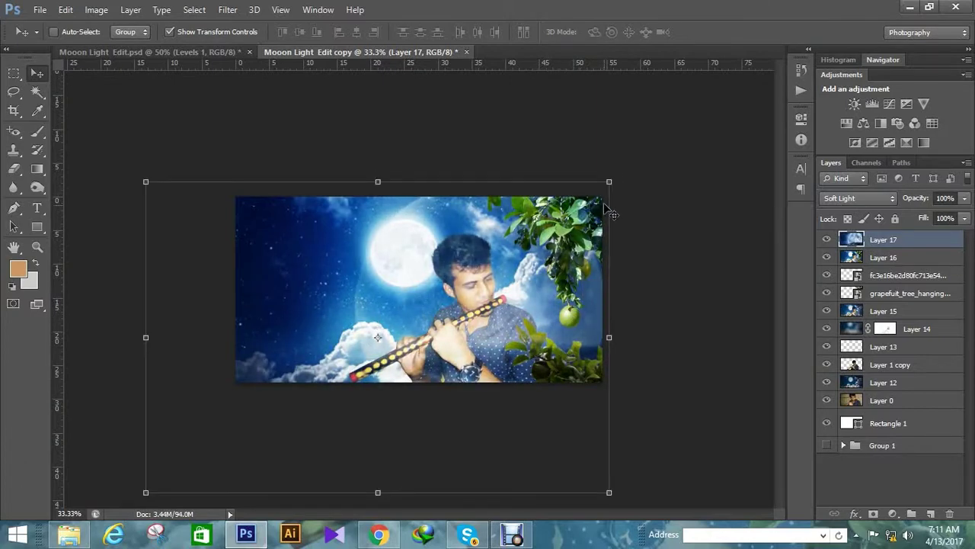
left_click_drag(609, 183, 559, 218)
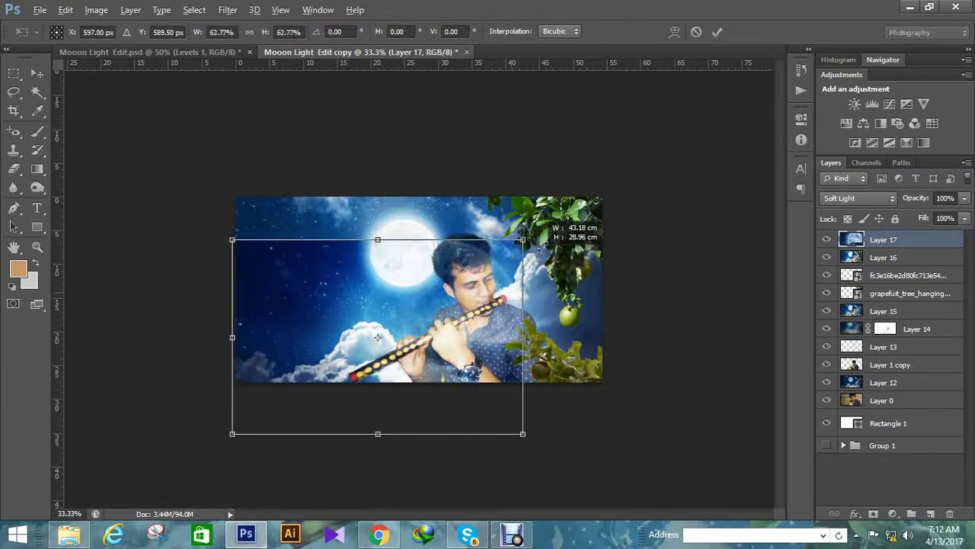
mouse_move(501, 279)
left_mouse_down()
mouse_move(526, 287)
mouse_move(506, 293)
left_mouse_up()
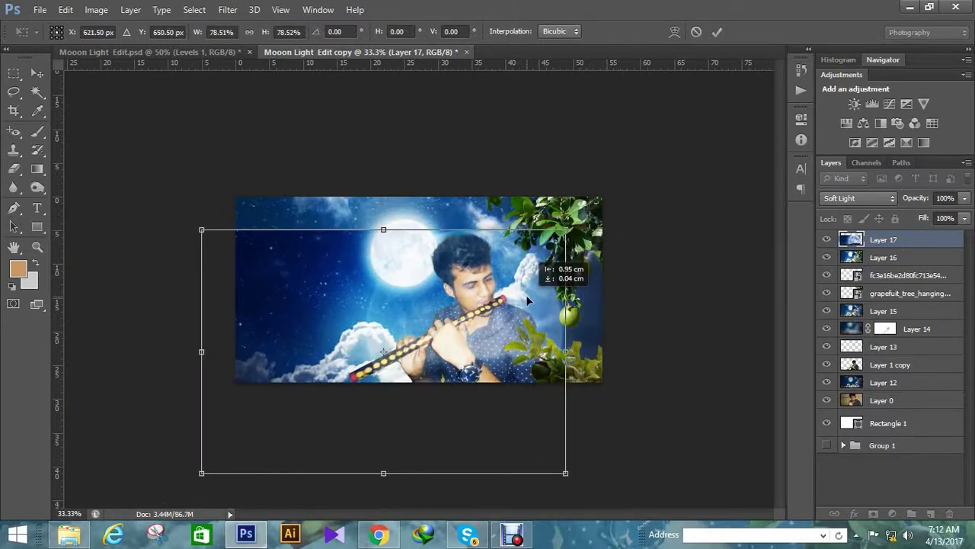
mouse_move(567, 229)
left_mouse_down()
mouse_move(597, 175)
mouse_move(577, 165)
left_mouse_up()
left_click_drag(597, 207, 583, 217)
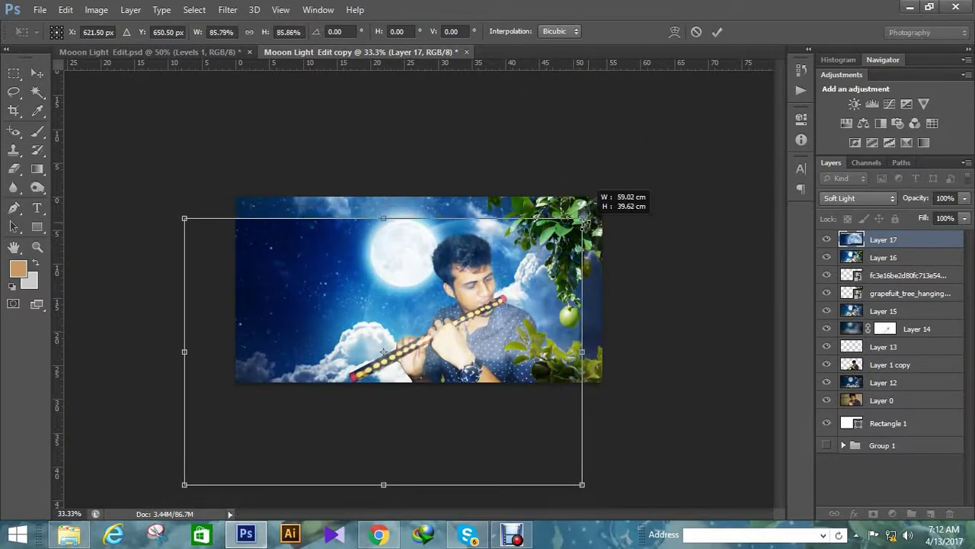
left_click_drag(531, 324, 532, 327)
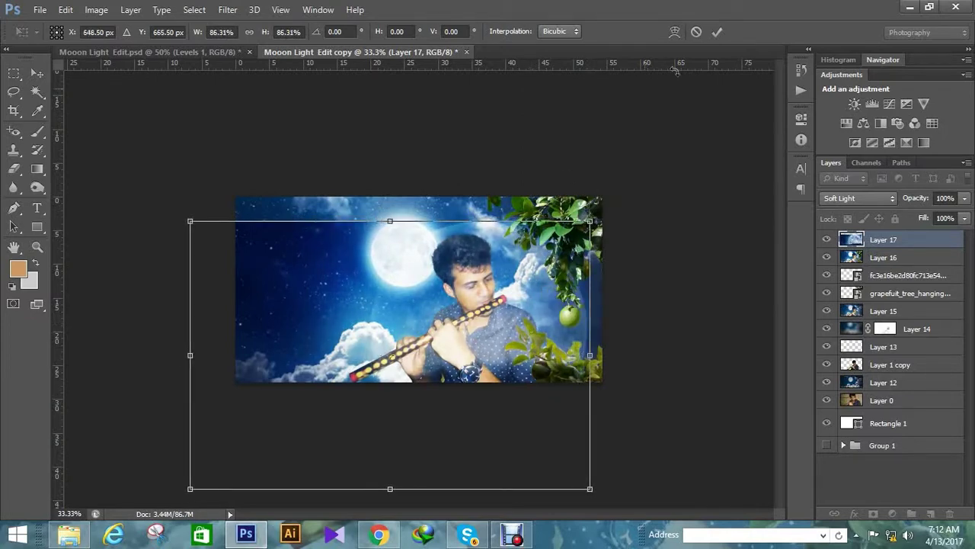
left_click(717, 32)
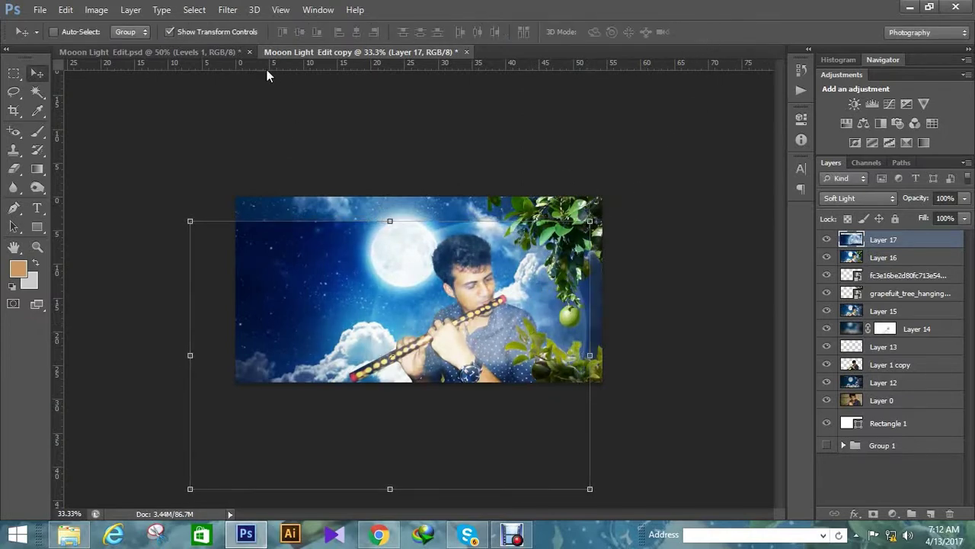
left_click(185, 31)
Zoom the composite to 50%, select Layer 17 and move it up slightly
left_click(37, 246)
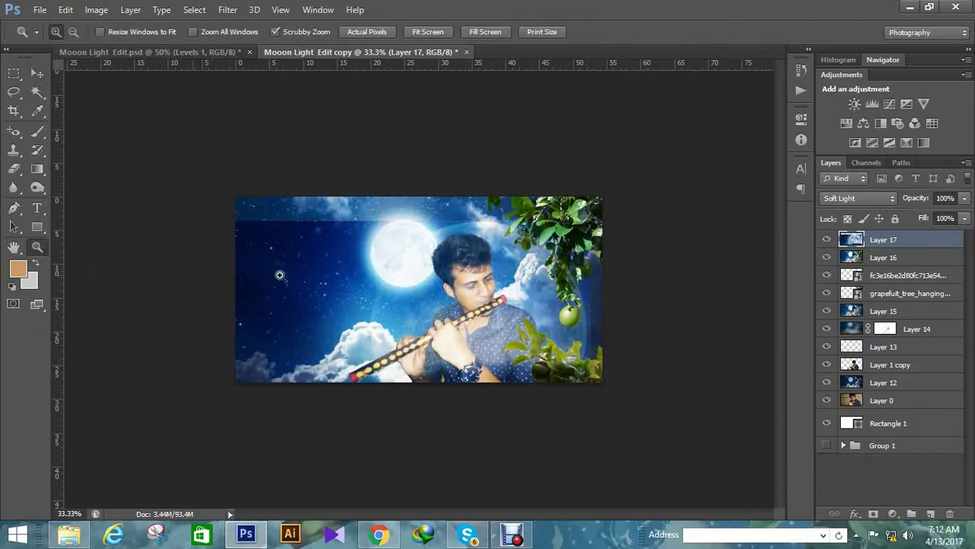
left_click(489, 266)
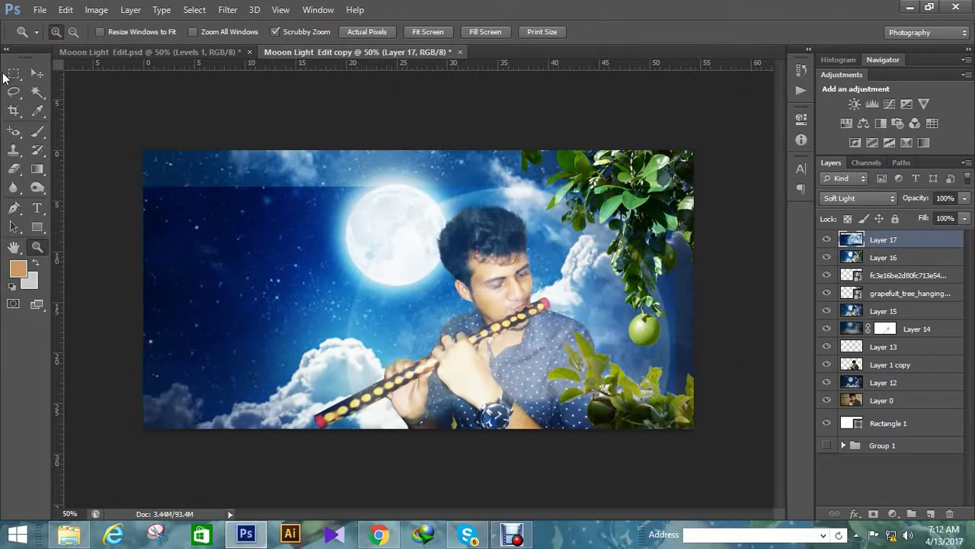
left_click(35, 73)
right_click(208, 224)
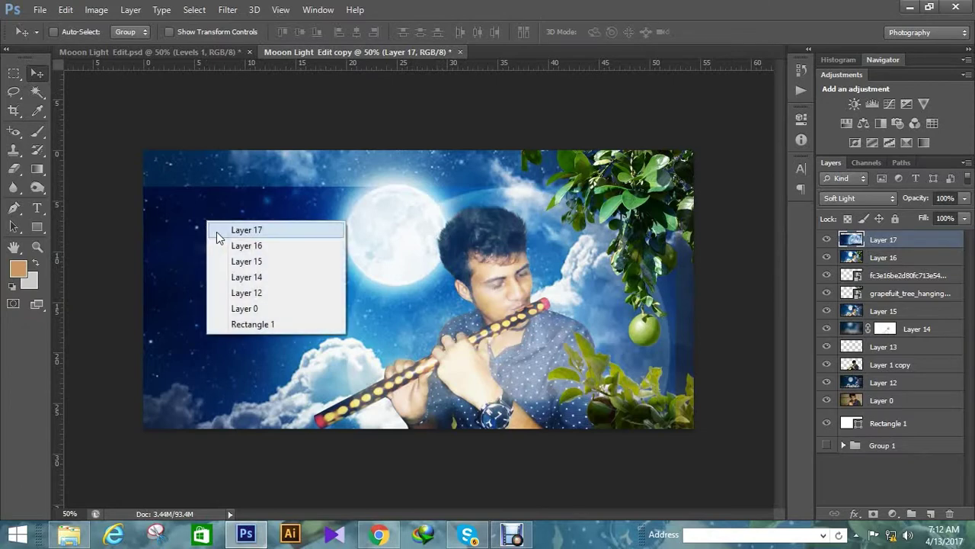
left_click(218, 227)
mouse_move(243, 222)
left_mouse_down()
mouse_move(257, 225)
mouse_move(263, 194)
mouse_move(266, 201)
left_mouse_up()
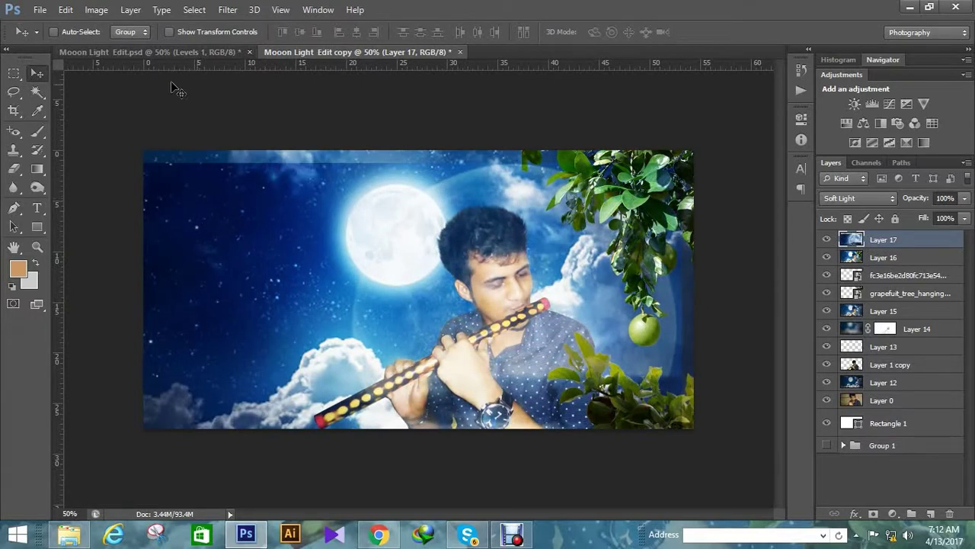
Soften Layer 17 with a Gaussian Blur of roughly 9.6 pixels
left_click(221, 9)
mouse_move(235, 154)
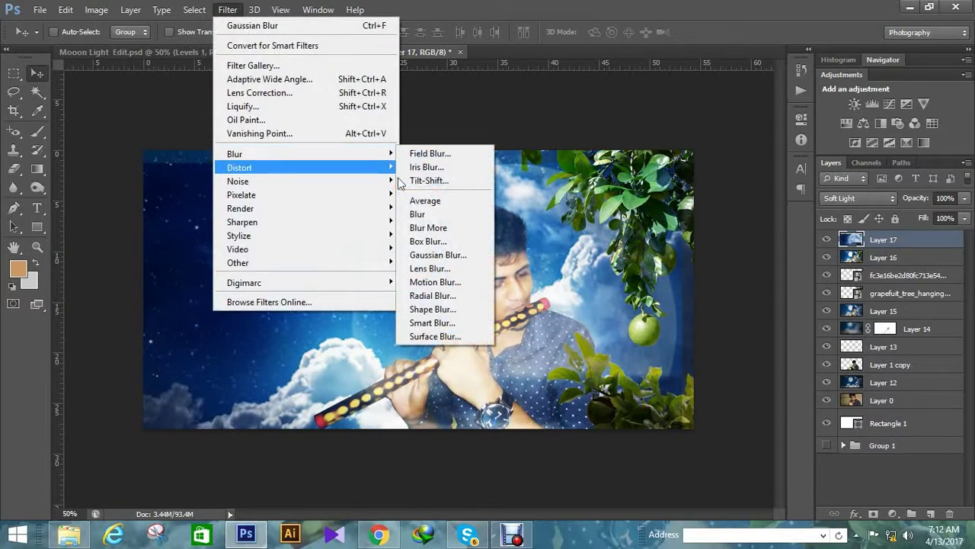
left_click(453, 255)
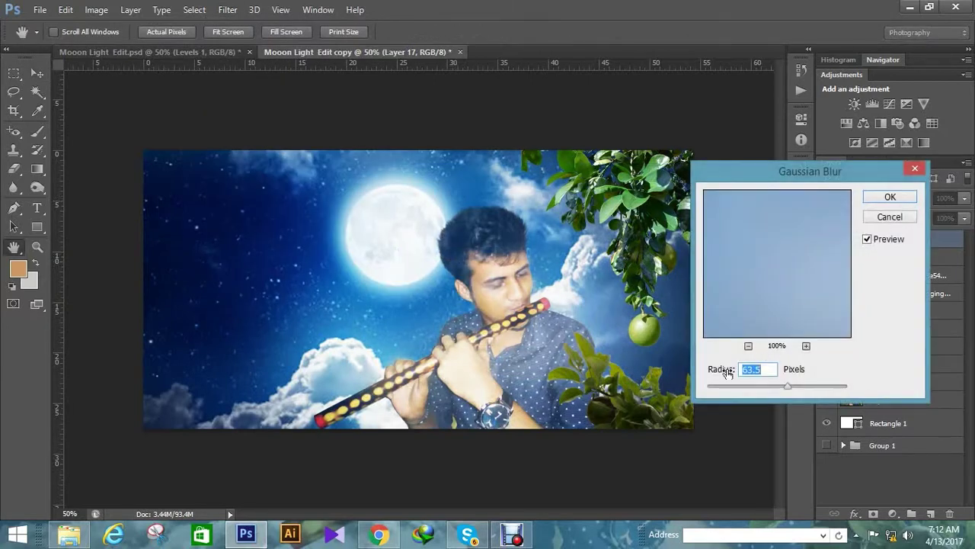
mouse_move(760, 389)
left_mouse_down()
mouse_move(789, 389)
mouse_move(766, 390)
left_mouse_up()
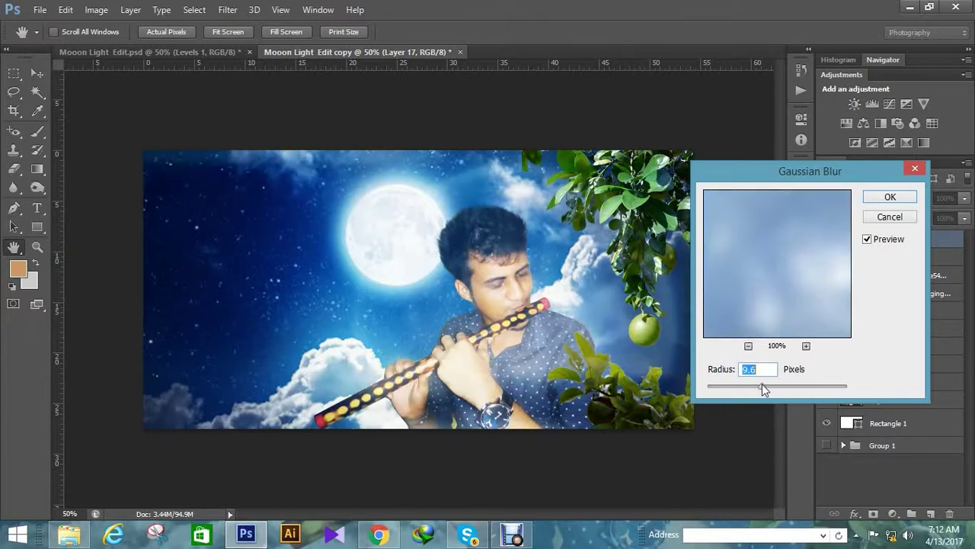
left_click_drag(762, 386, 757, 386)
left_click(890, 197)
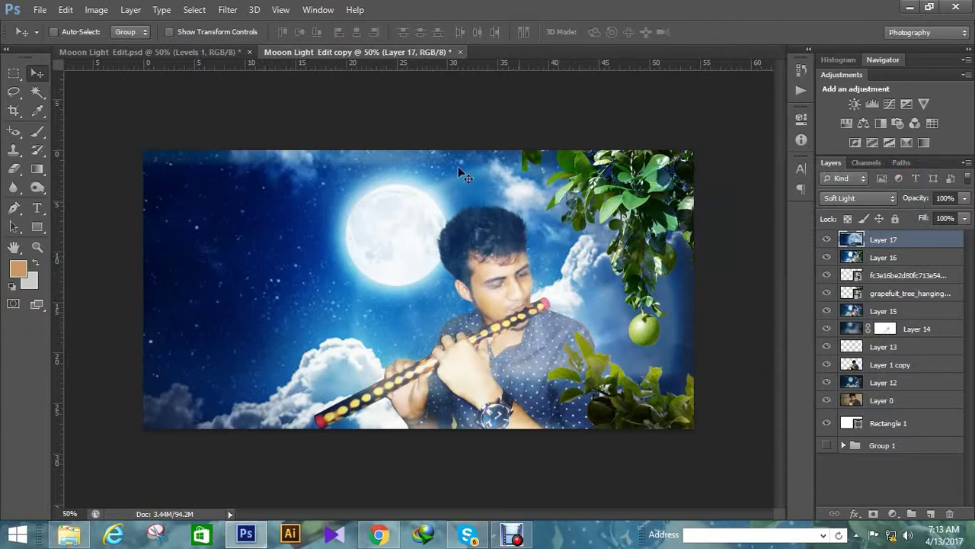
Select the title's Vector Smart Object layer in Mooon Light Edit.psd and drag it into the edit copy
left_click(203, 52)
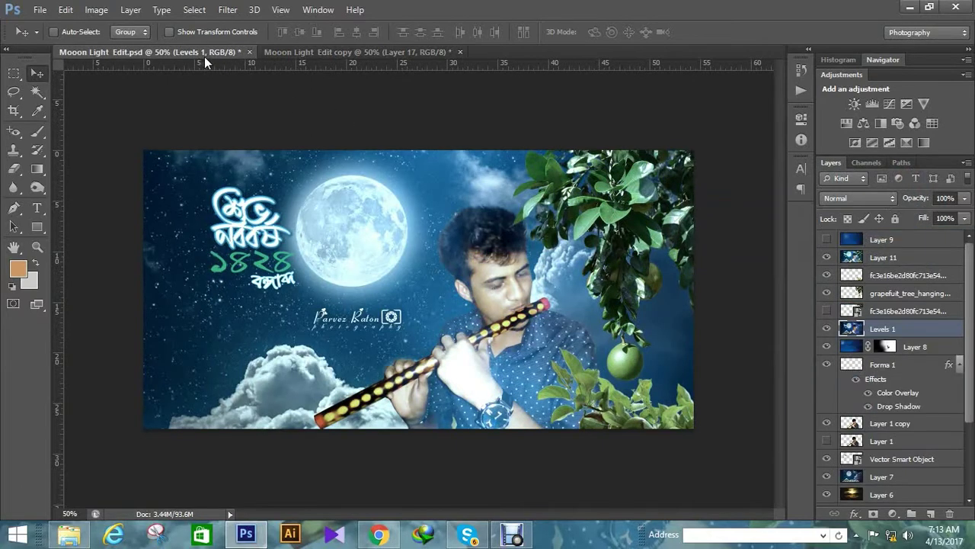
right_click(255, 235)
left_click(294, 274)
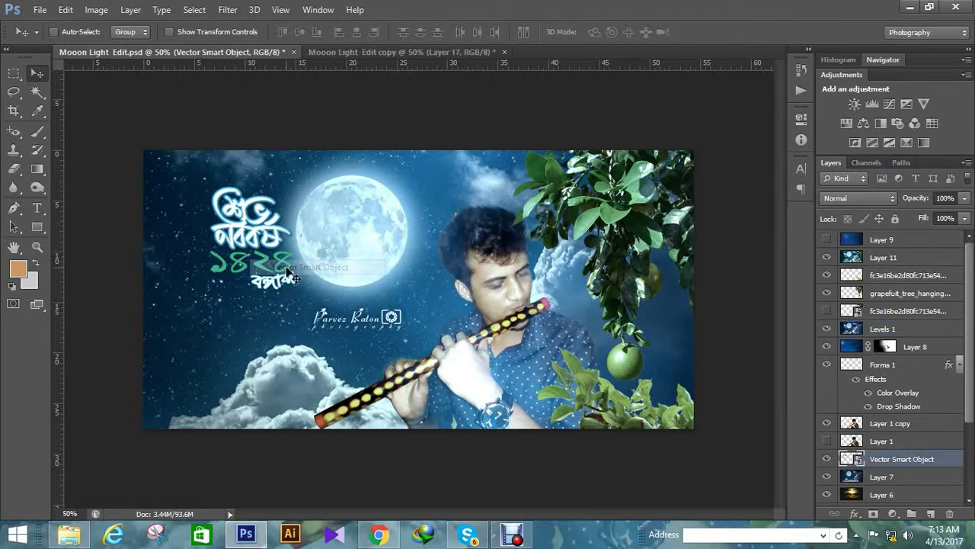
left_click_drag(271, 211, 225, 254)
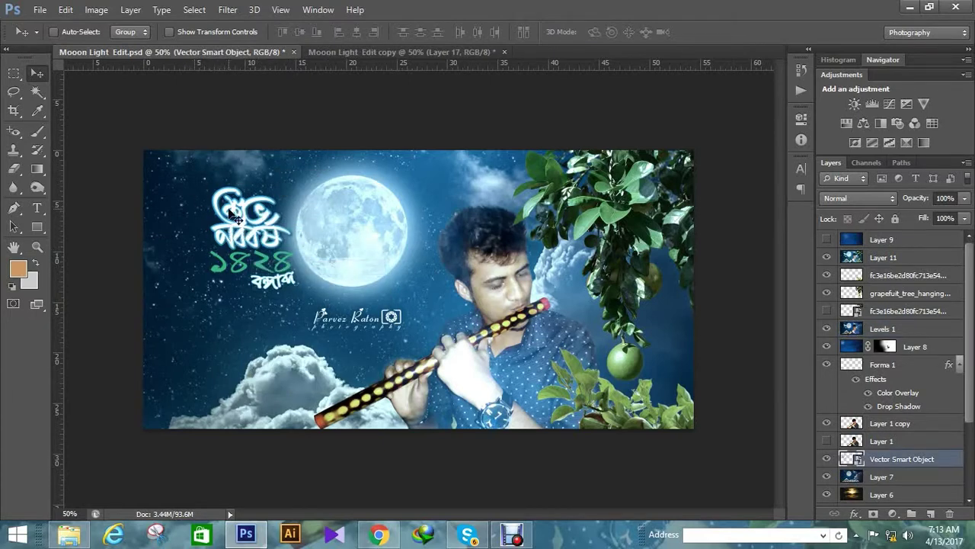
right_click(231, 212)
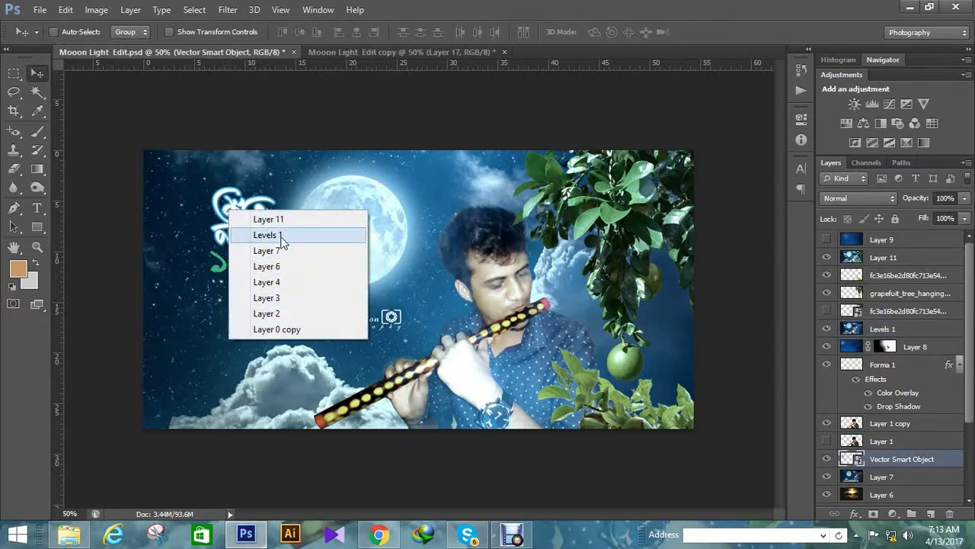
right_click(220, 240)
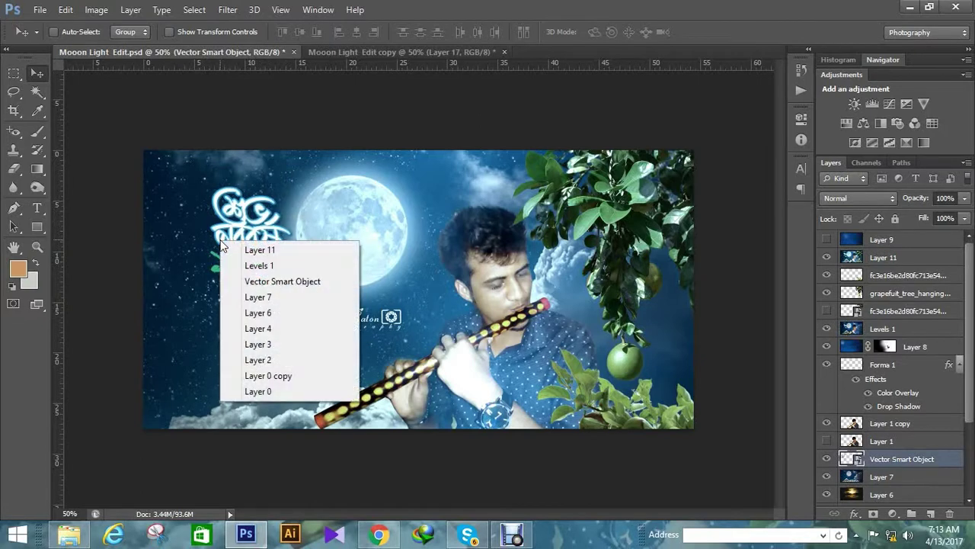
left_click(257, 282)
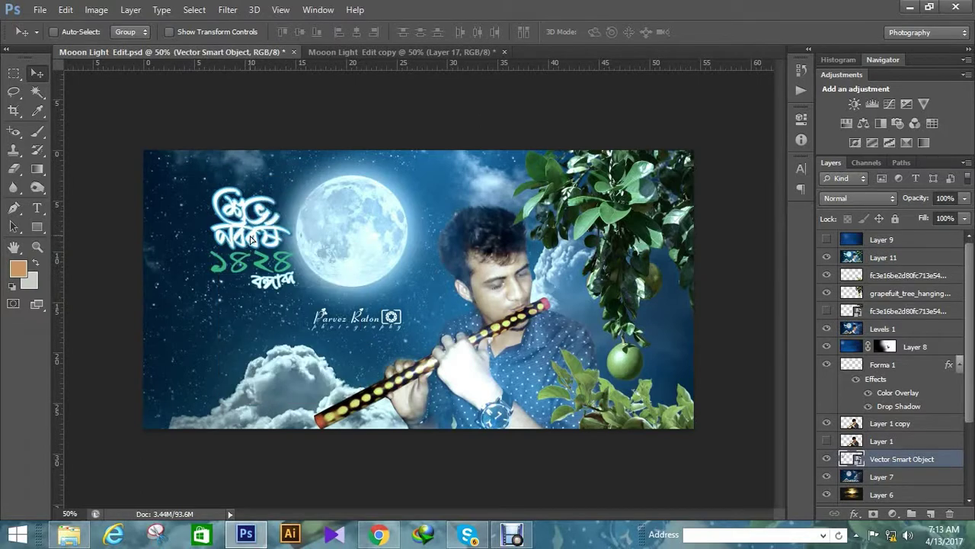
scroll(926, 404, "down", 1)
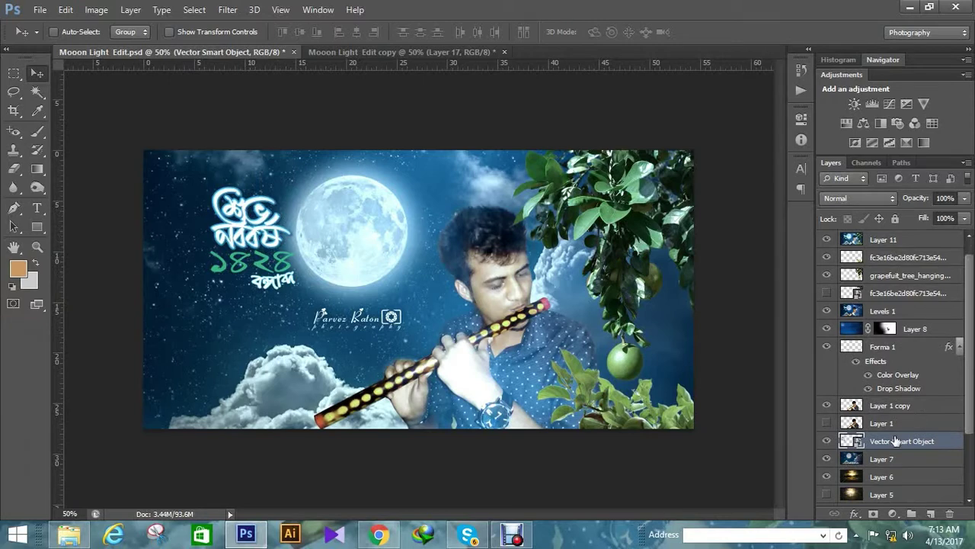
left_click_drag(896, 442, 411, 57)
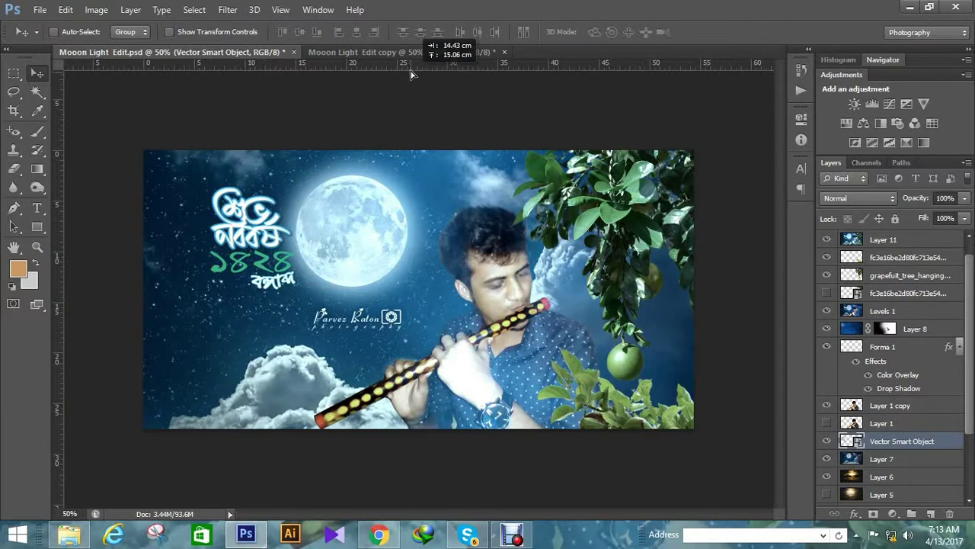
mouse_move(411, 57)
left_mouse_down()
mouse_move(331, 235)
mouse_move(260, 267)
mouse_move(262, 238)
mouse_move(306, 222)
left_mouse_up()
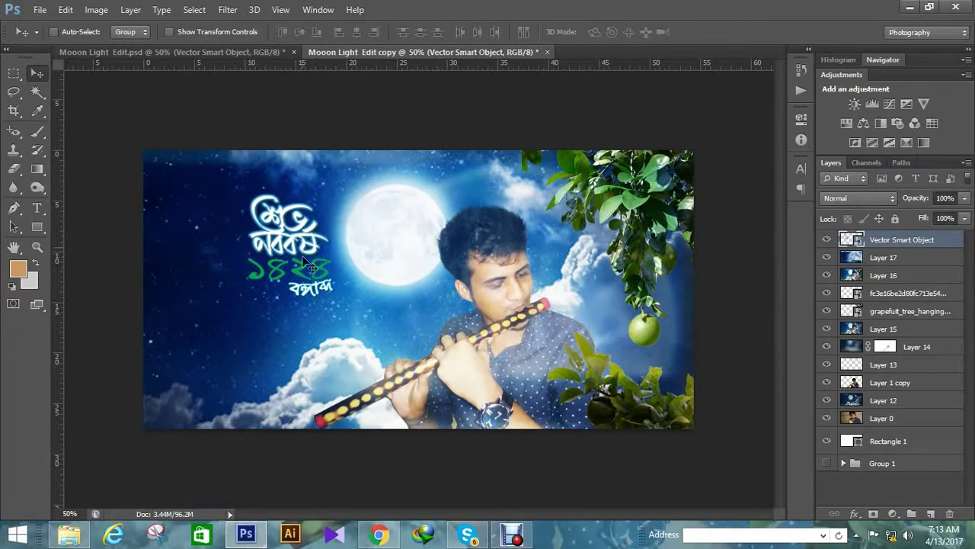
Nudge the Bengali title, then try copying Layer 2 across and undo it
left_click_drag(310, 298, 304, 271)
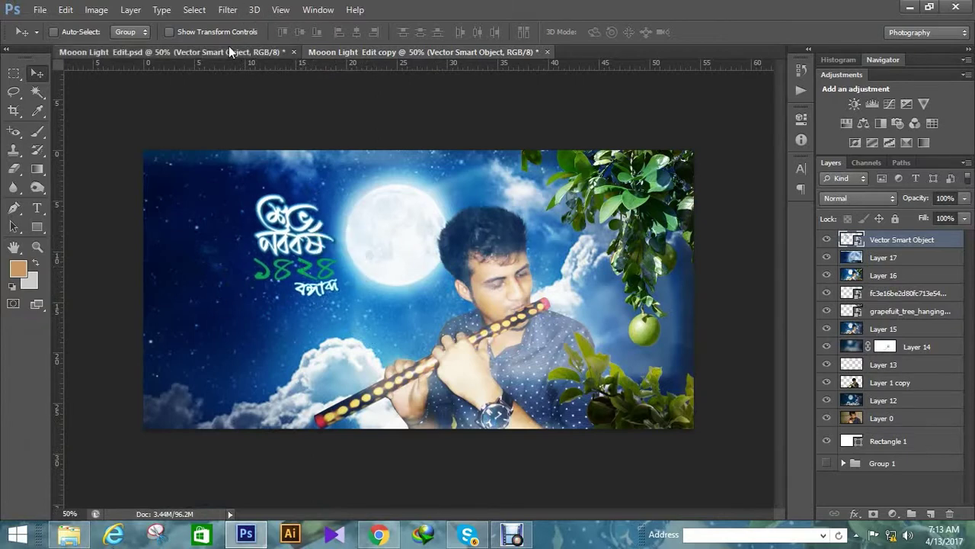
left_click(248, 53)
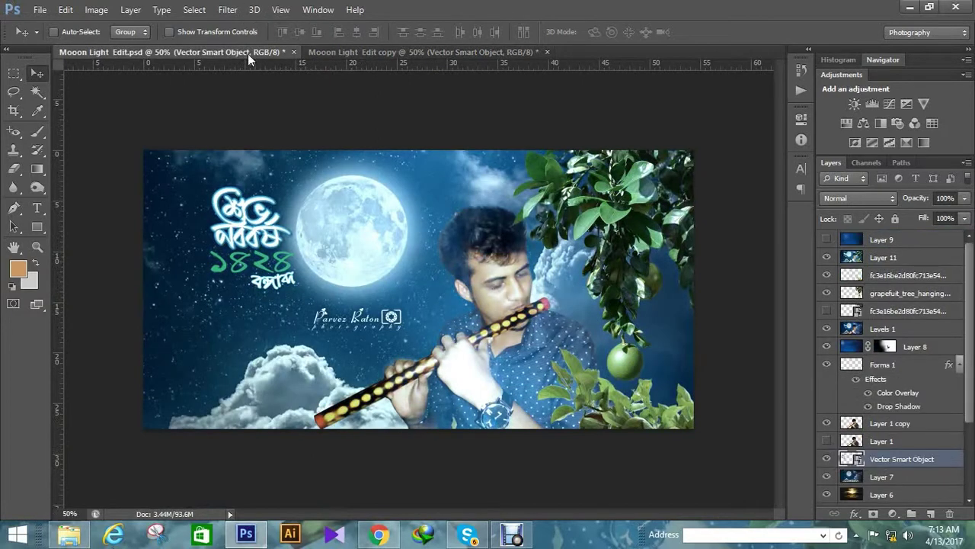
right_click(384, 320)
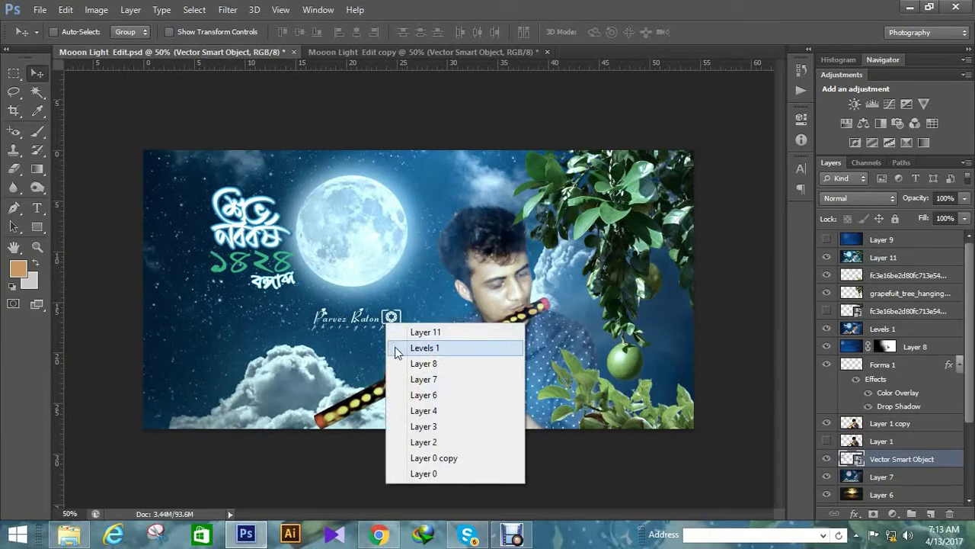
left_click(419, 442)
mouse_move(355, 328)
left_mouse_down()
mouse_move(355, 317)
mouse_move(286, 303)
mouse_move(289, 353)
left_mouse_up()
key("ctrl+z")
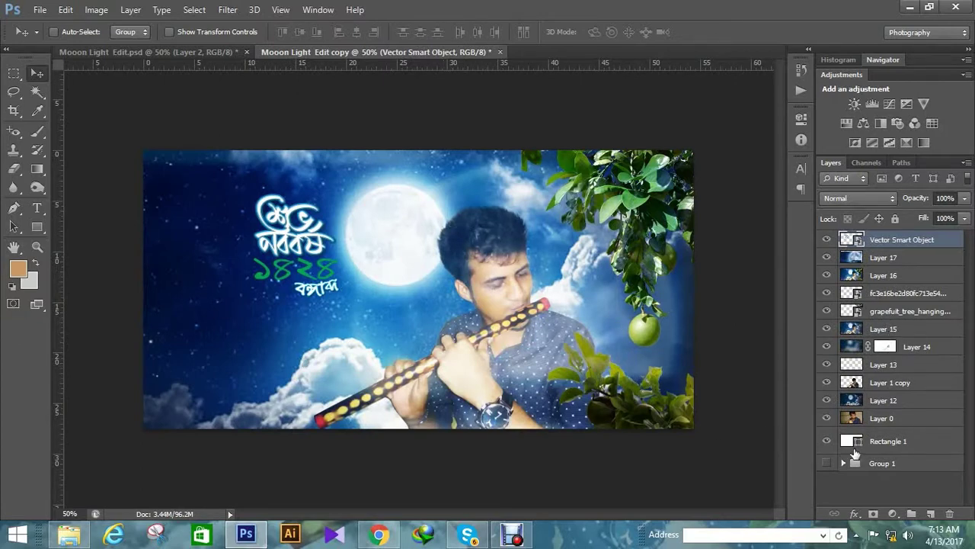
Expand Group 1 and move the Forma 1 logo layer out, just below Layer 13
left_click(844, 463)
scroll(895, 472, "down", 5)
scroll(899, 484, "down", 2)
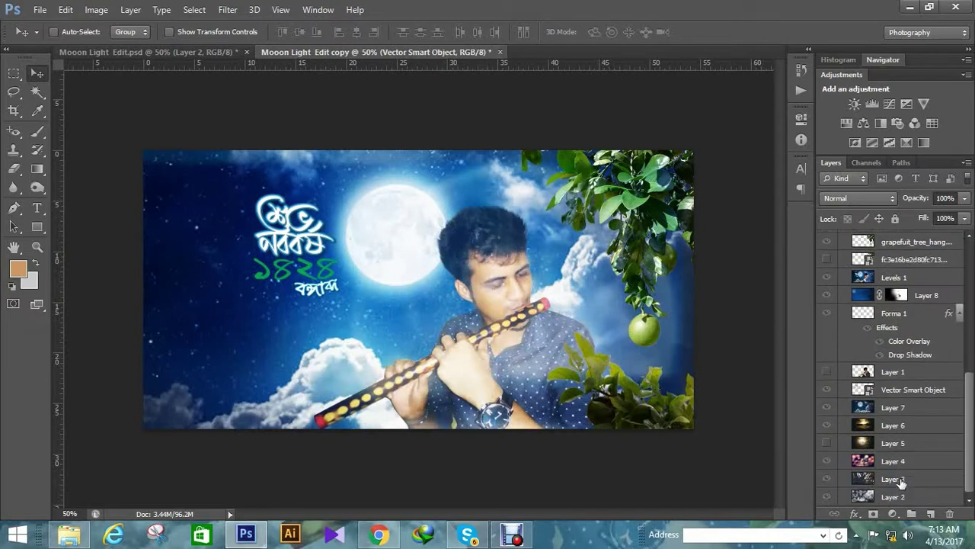
left_click(913, 393)
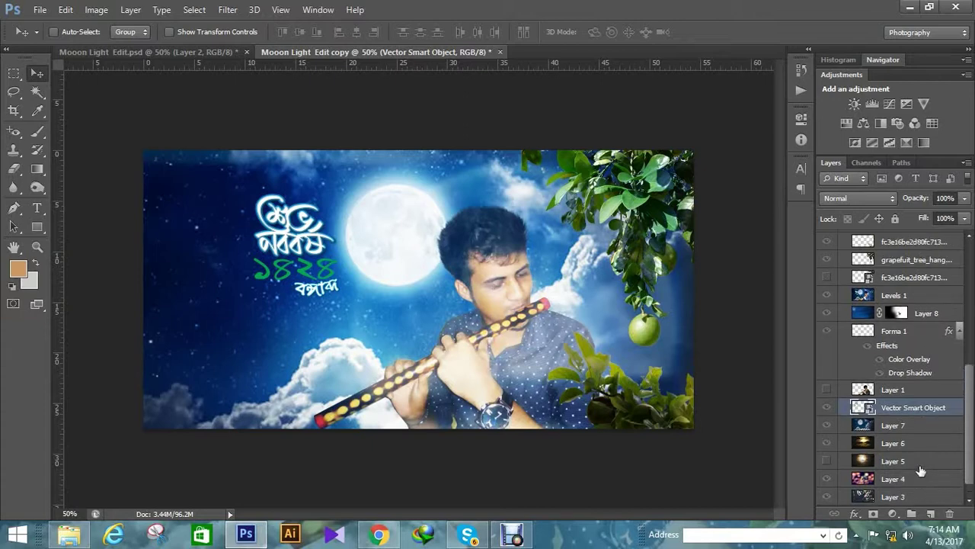
scroll(921, 472, "up", 4)
left_click(922, 389)
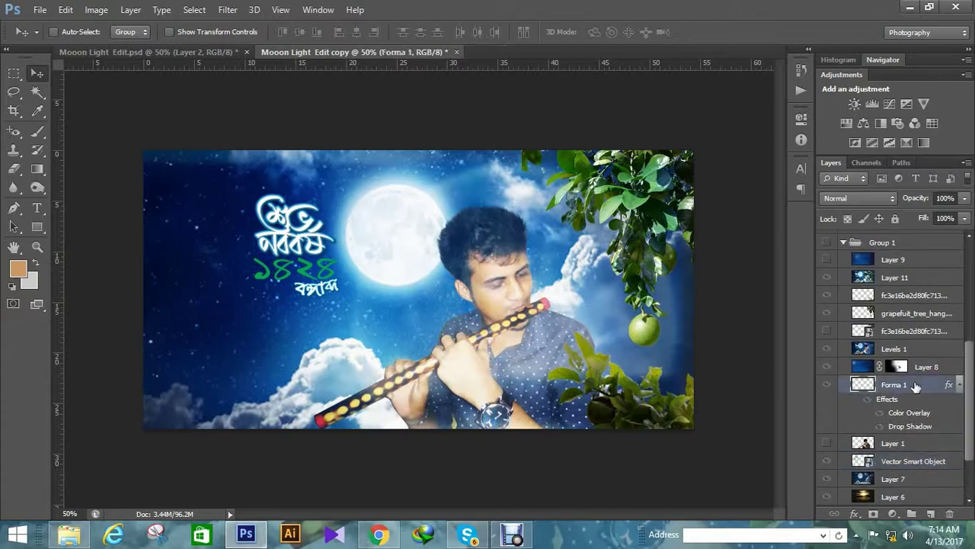
left_click_drag(903, 388, 902, 246)
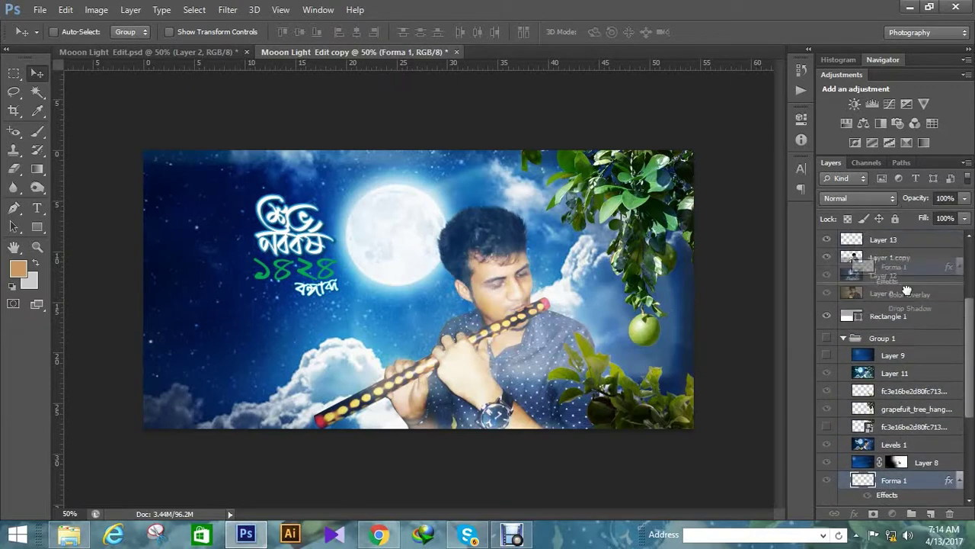
left_click_drag(903, 246, 884, 264)
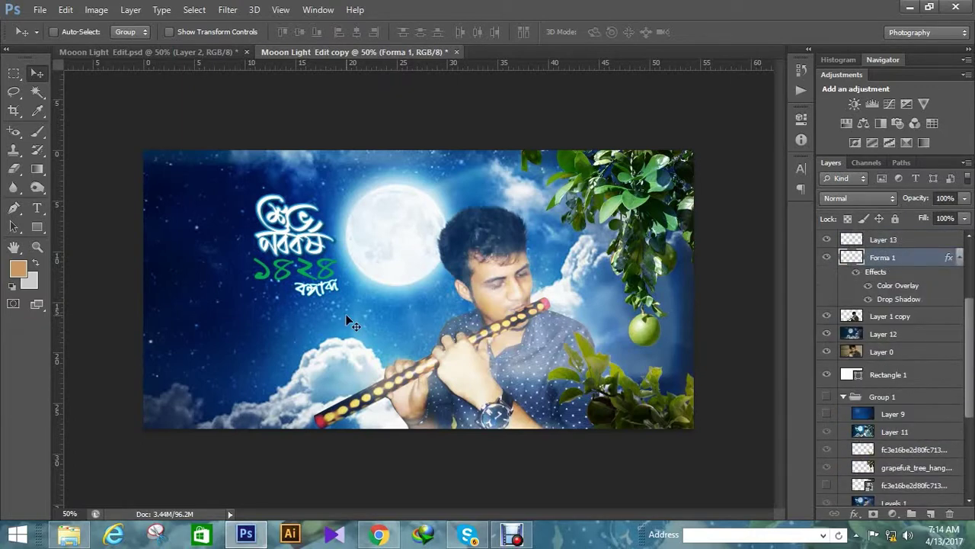
Raise Forma 1 to the top, place the logo under the title, nudge the title up-left
mouse_move(905, 260)
left_mouse_down()
mouse_move(888, 363)
mouse_move(888, 233)
left_mouse_up()
left_click_drag(366, 320, 417, 316)
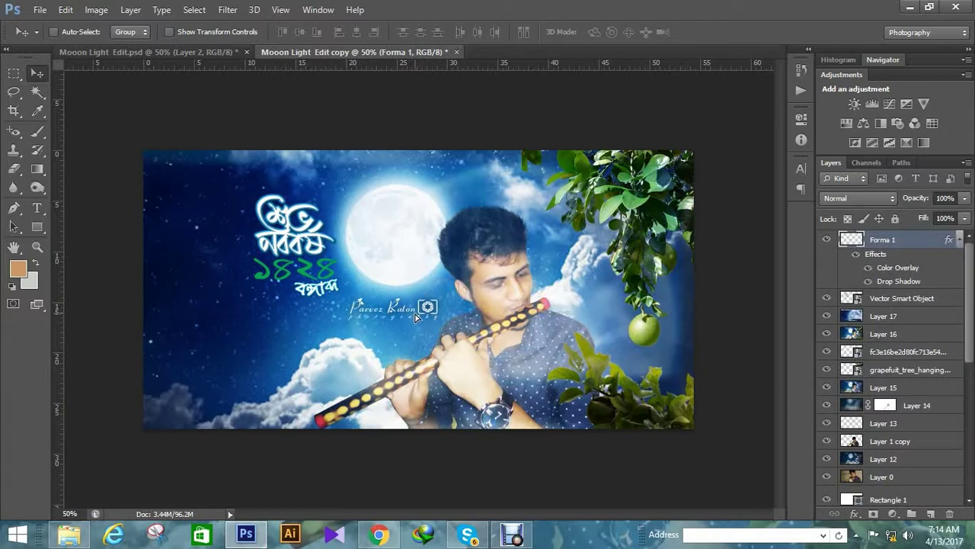
right_click(303, 242)
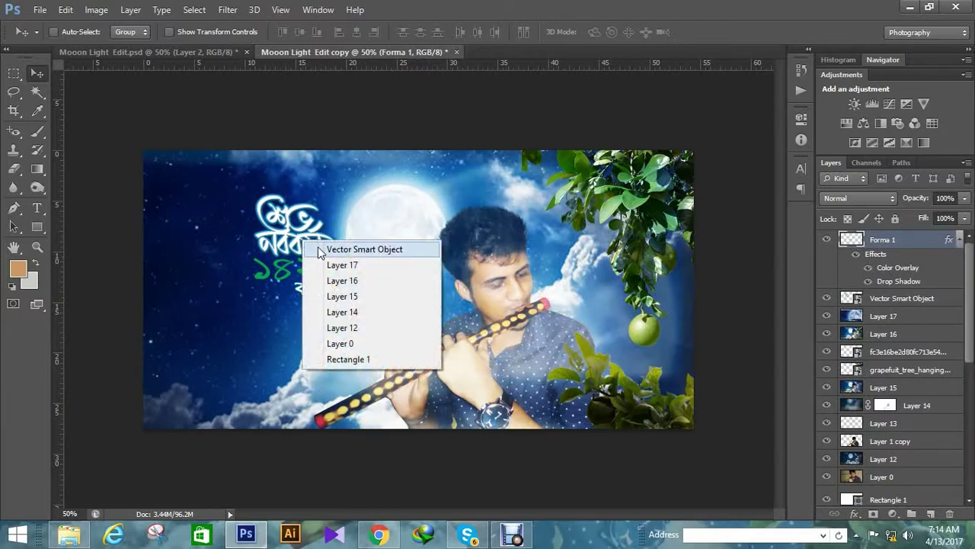
left_click(335, 249)
left_click_drag(321, 251, 290, 236)
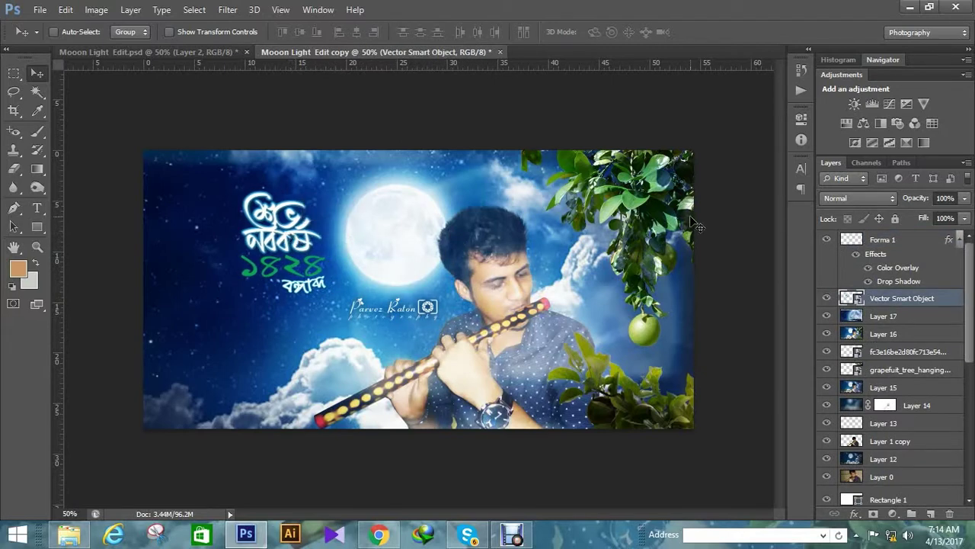
key("ctrl+minus")
key("ctrl+minus")
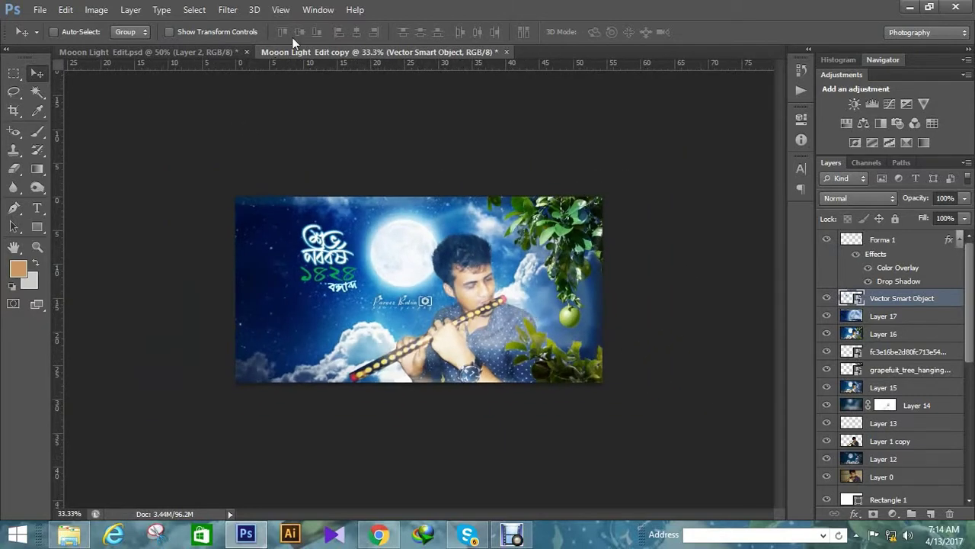
left_click(189, 51)
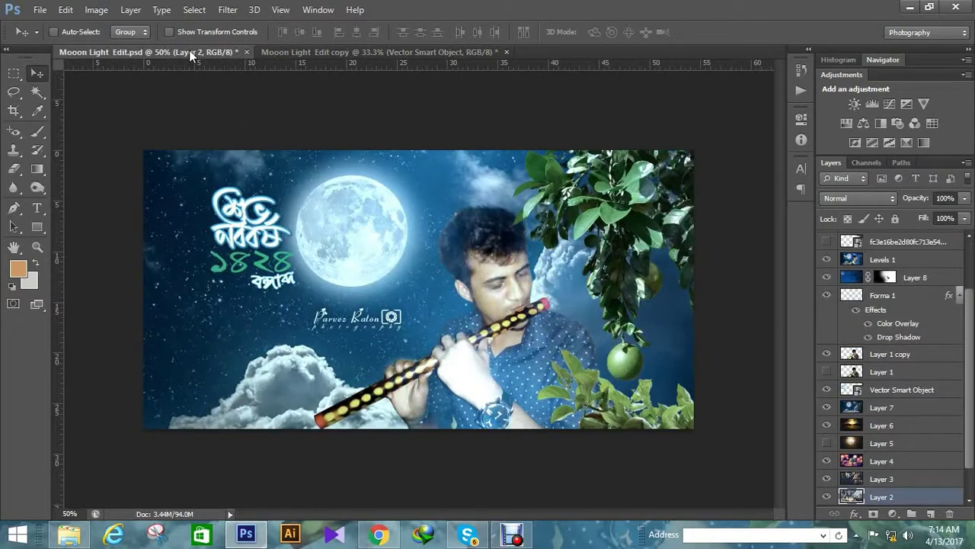
Switch back to the Mooon Light Edit copy document to review the composite
left_click(388, 56)
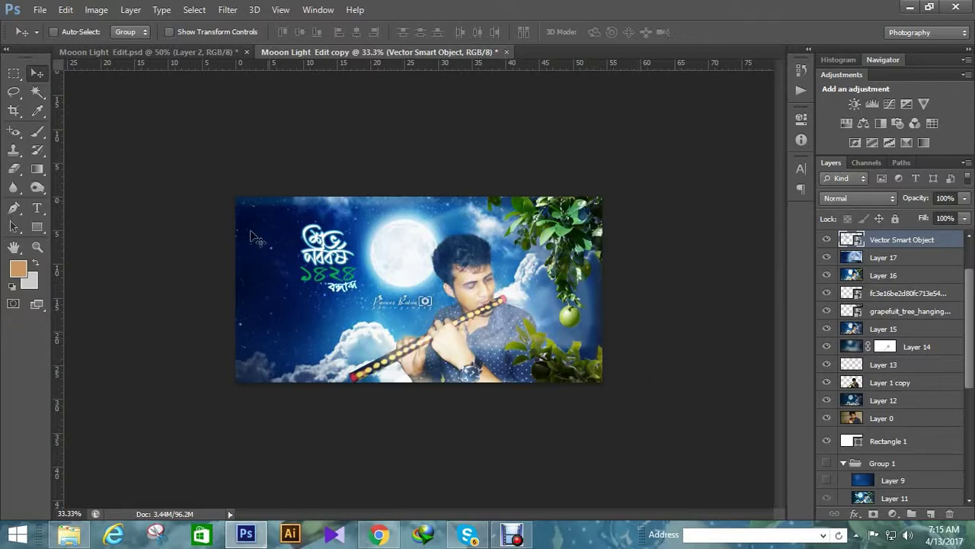
Bring Debut to the front and pause the screen capture at about 0:20:27
left_click(512, 534)
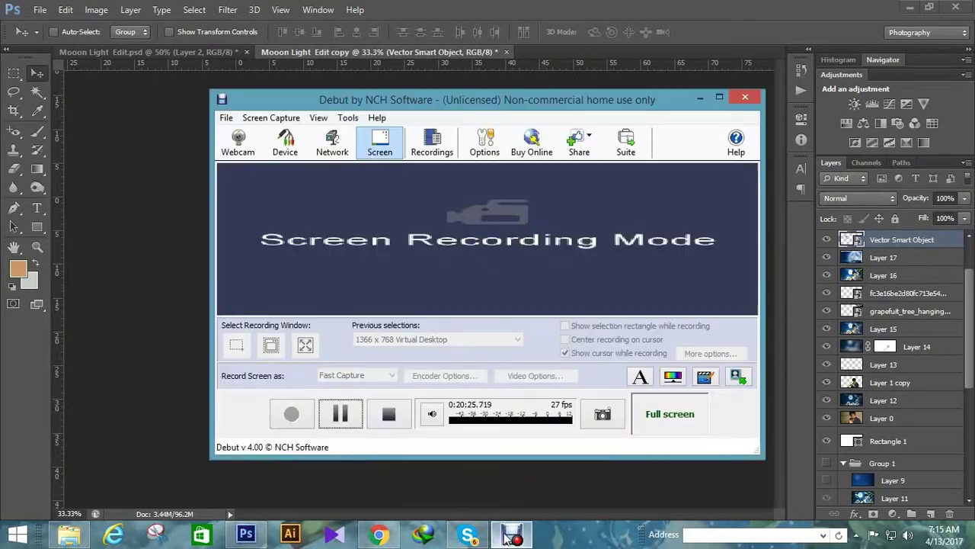
left_click(340, 416)
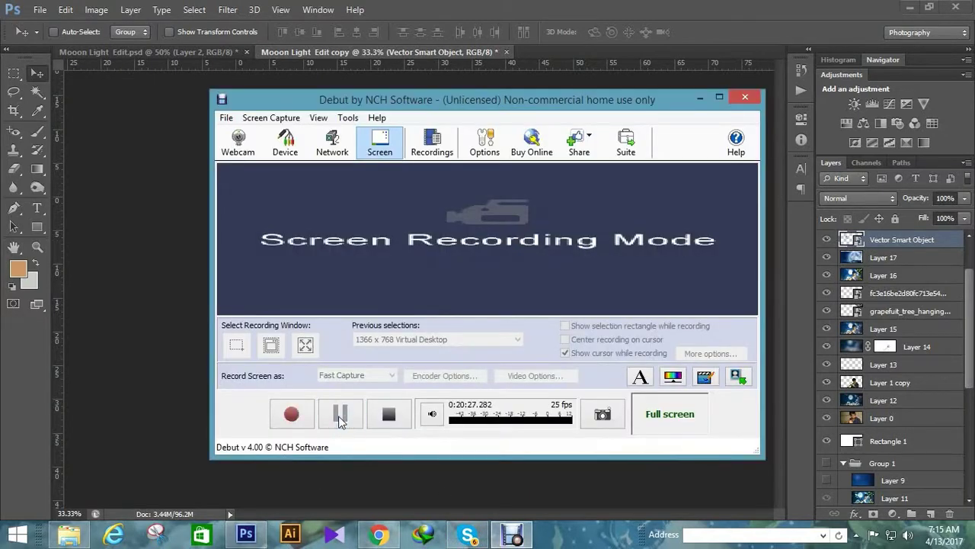